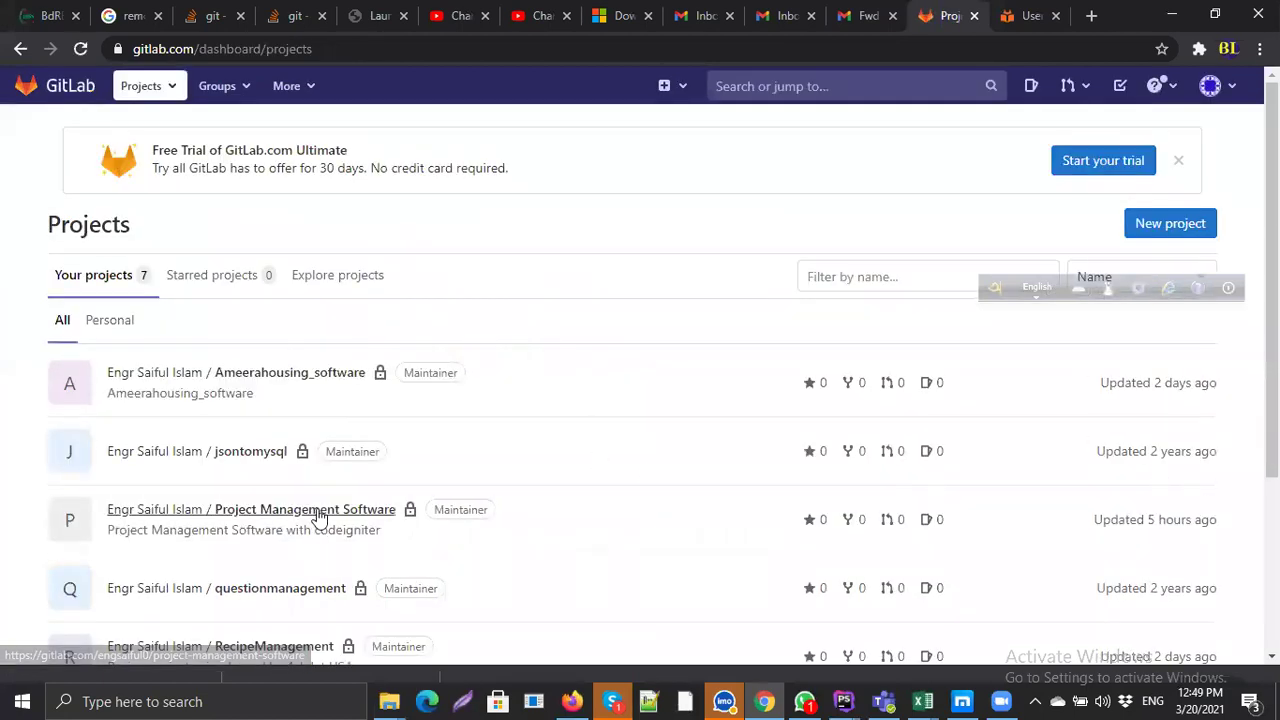
Step: Open the Project Management Software project and scroll down its file list
{"action": "left_click", "coordinate": [318, 512]}
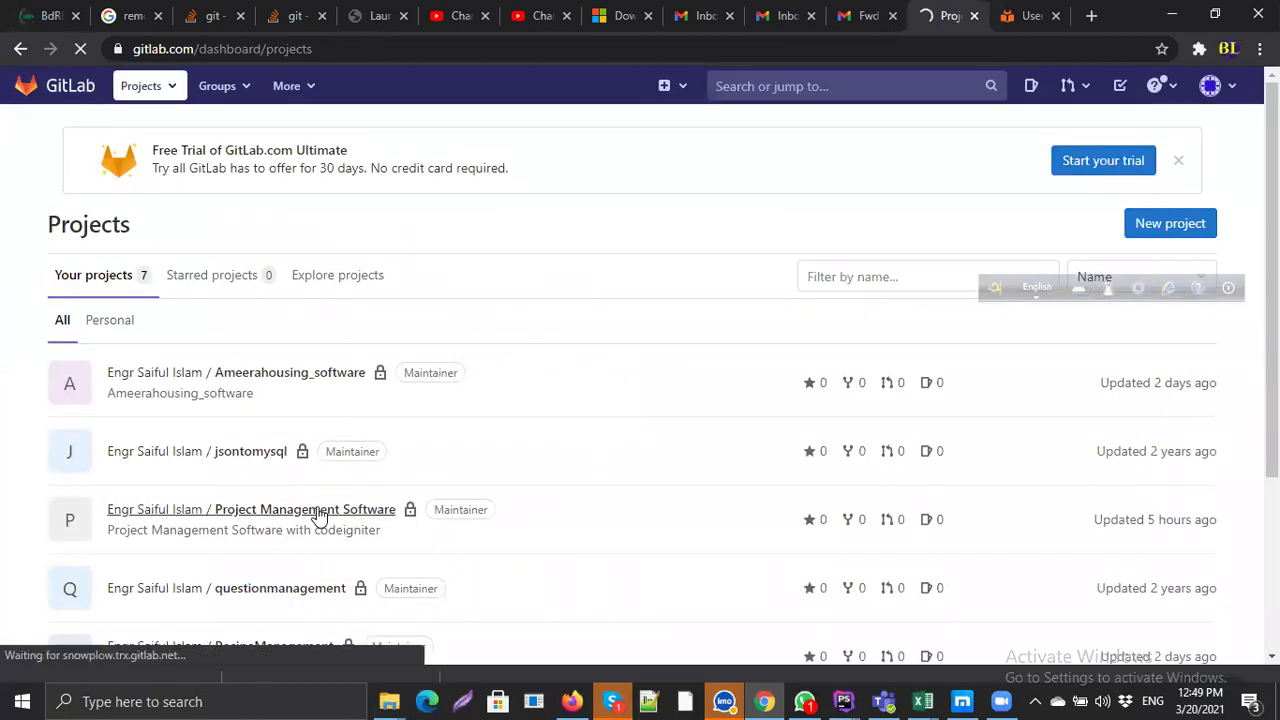
{"action": "scroll", "coordinate": [549, 503], "scroll_direction": "down", "scroll_amount": 4}
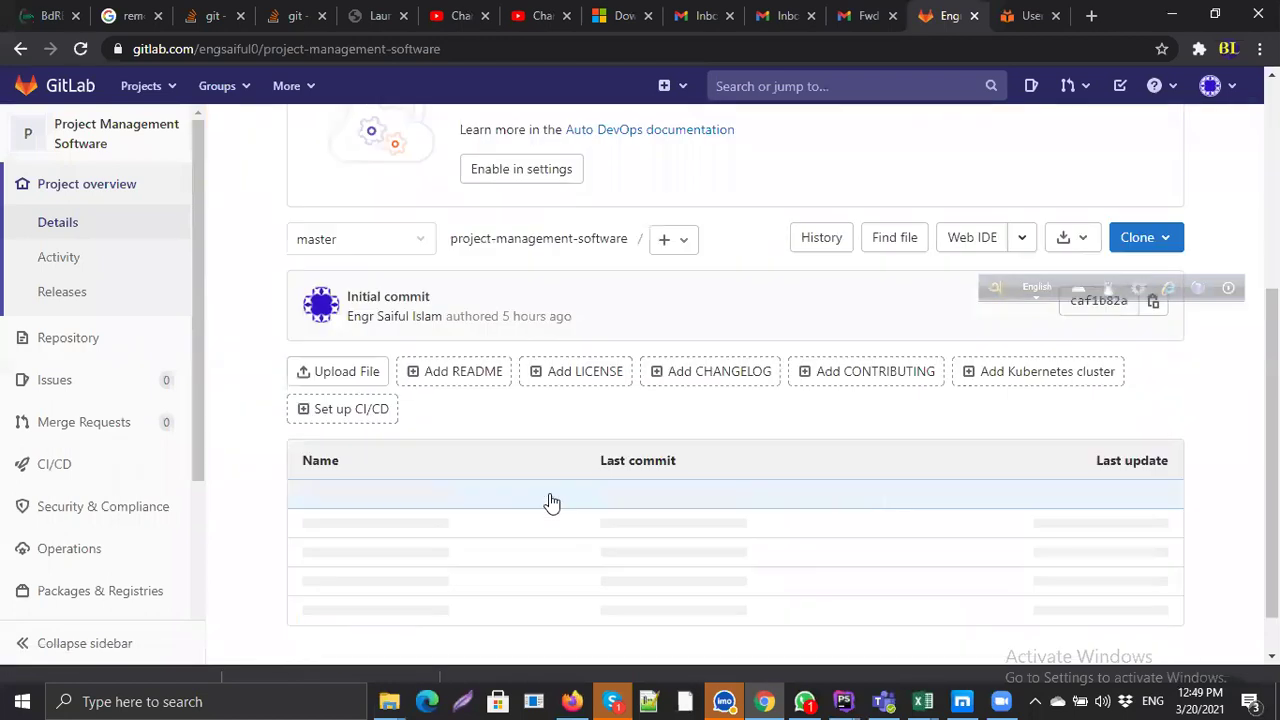
{"action": "scroll", "coordinate": [556, 505], "scroll_direction": "down", "scroll_amount": 3}
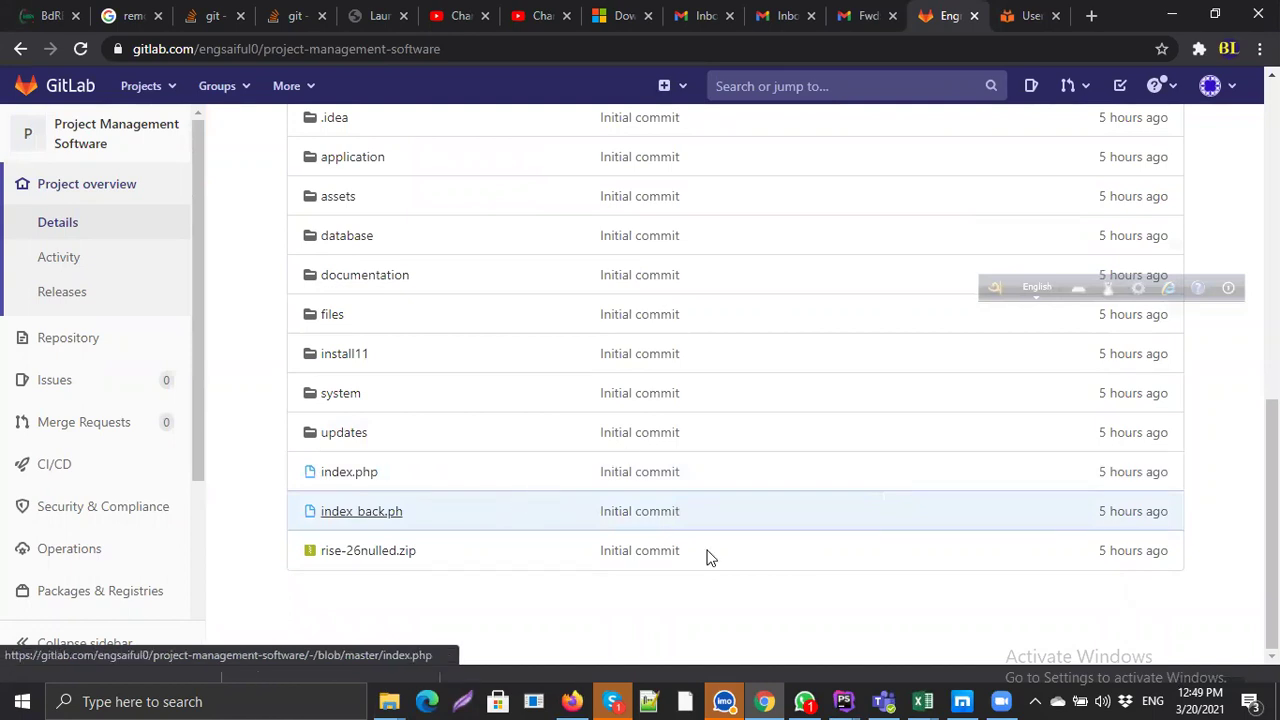
Step: Bring the mylaravel PhpStorm window forward and focus the indexall.blade.php editor
{"action": "left_click", "coordinate": [843, 701]}
{"action": "left_click", "coordinate": [933, 614]}
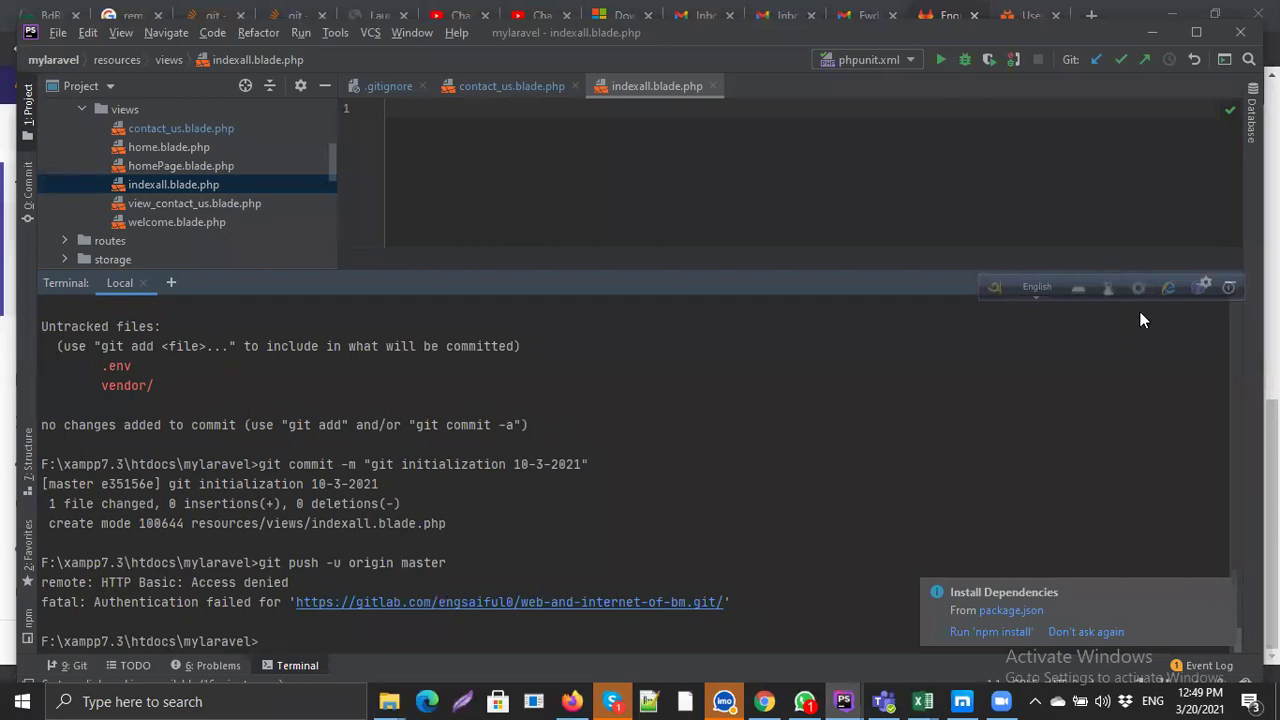
{"action": "left_click", "coordinate": [824, 176]}
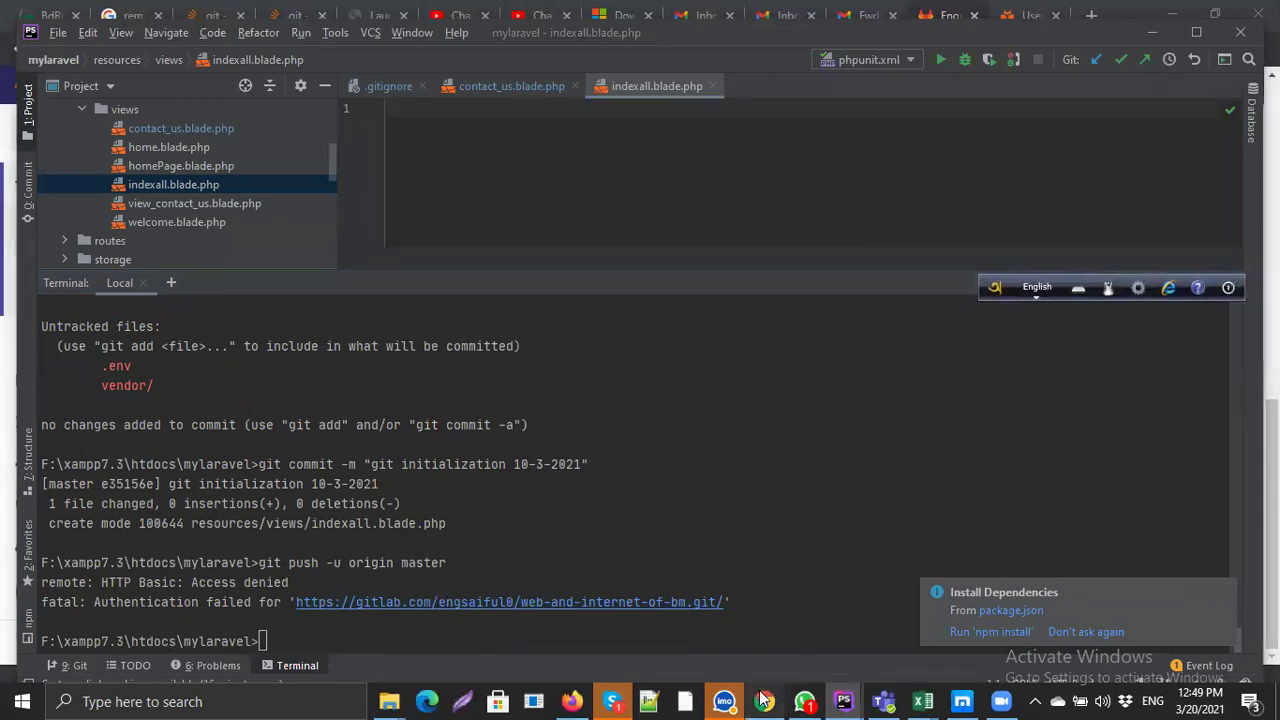
Step: Browse the GitLab project page again, then check PhpStorm's terminal push output
{"action": "left_click", "coordinate": [765, 700]}
{"action": "scroll", "coordinate": [876, 586], "scroll_direction": "up", "scroll_amount": 3}
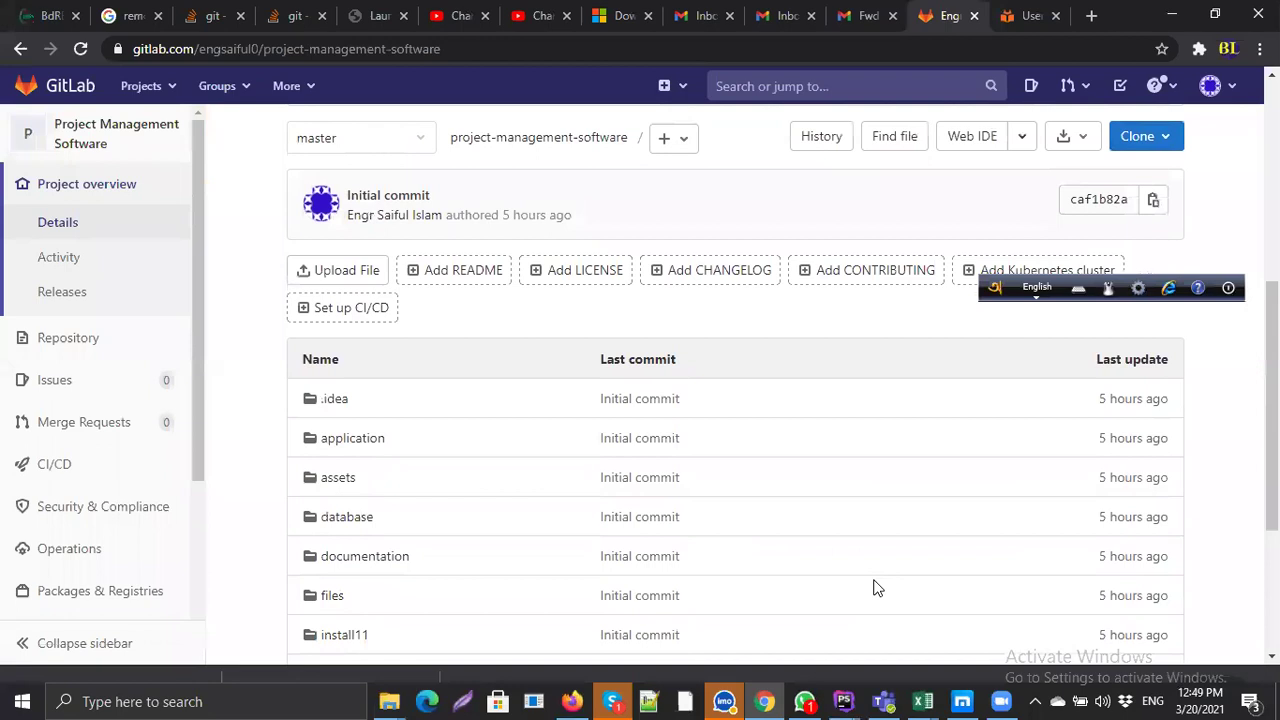
{"action": "scroll", "coordinate": [877, 581], "scroll_direction": "down", "scroll_amount": 3}
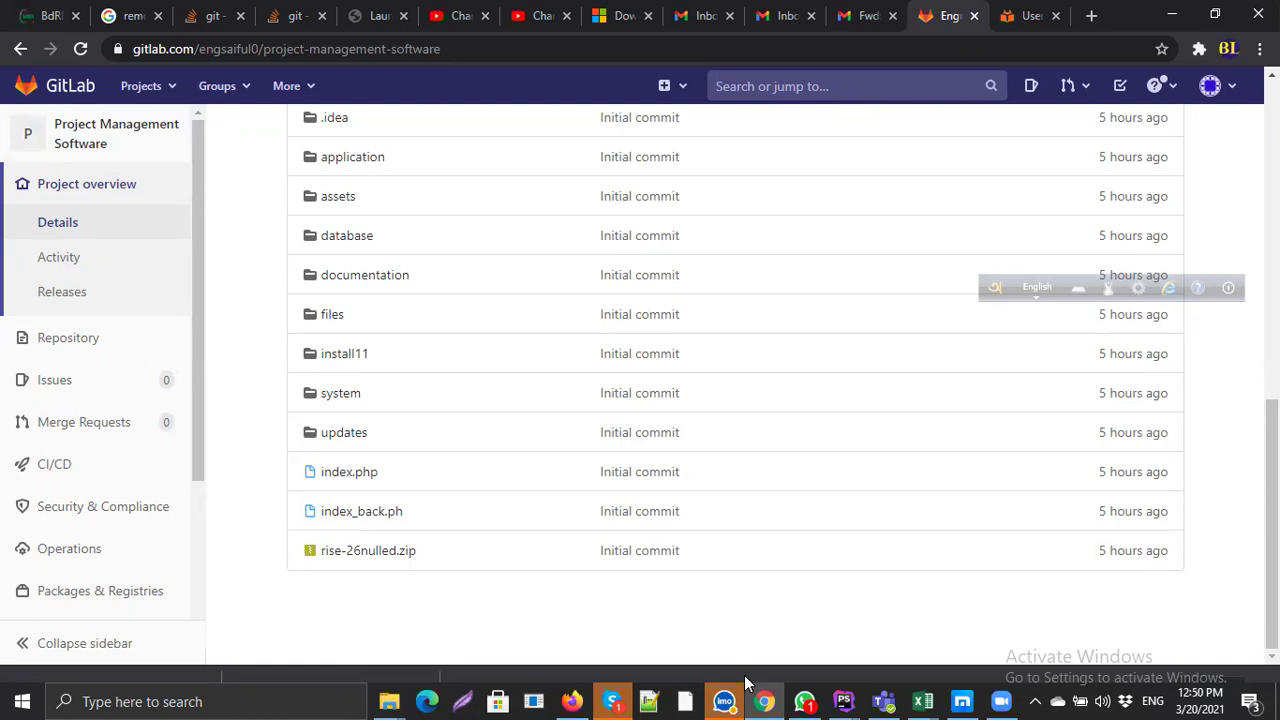
{"action": "left_click", "coordinate": [765, 700]}
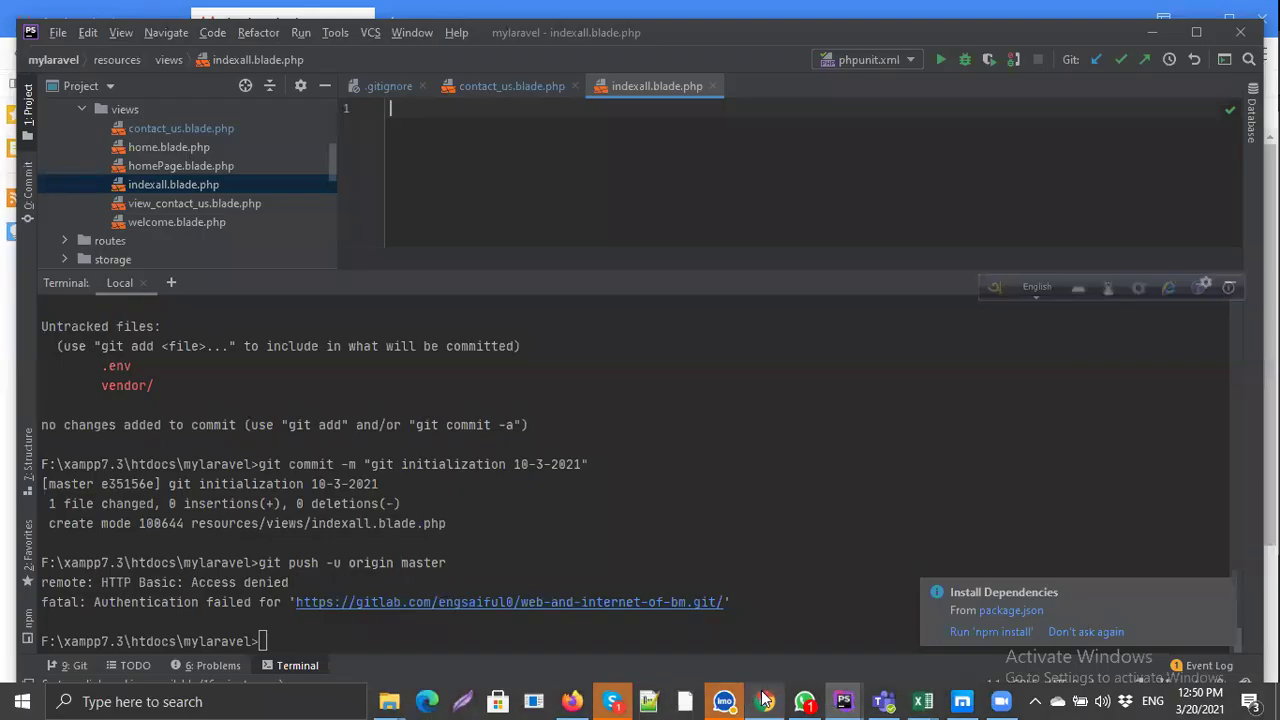
Step: Go from the Project Management Software page to Your projects via the Projects menu
{"action": "left_click", "coordinate": [765, 700]}
{"action": "scroll", "coordinate": [1078, 229], "scroll_direction": "up", "scroll_amount": 7}
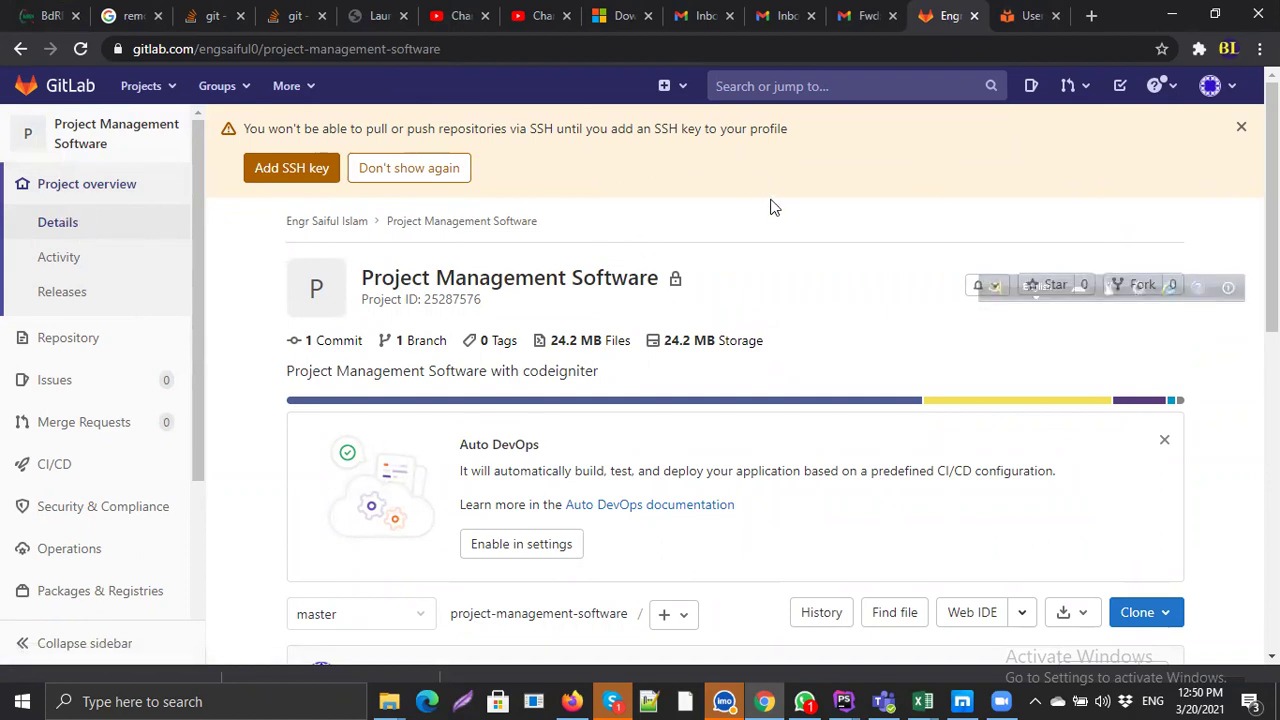
{"action": "left_click", "coordinate": [132, 88]}
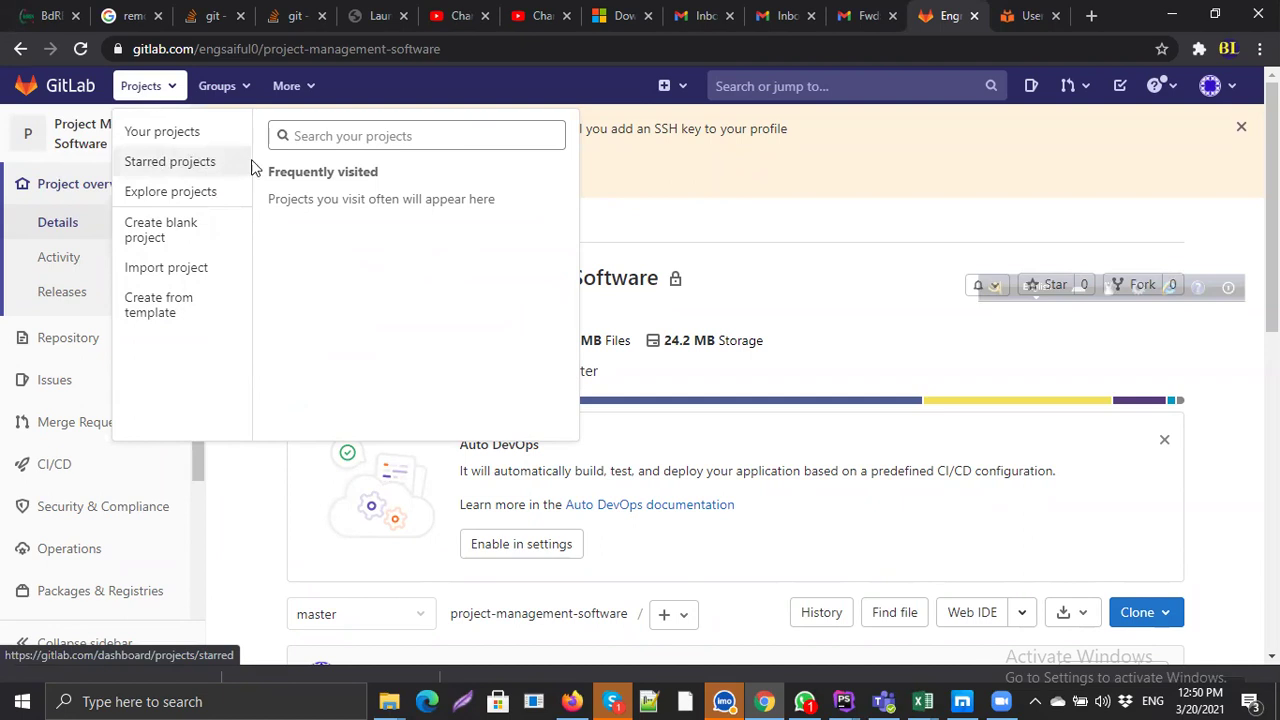
{"action": "left_click", "coordinate": [165, 132]}
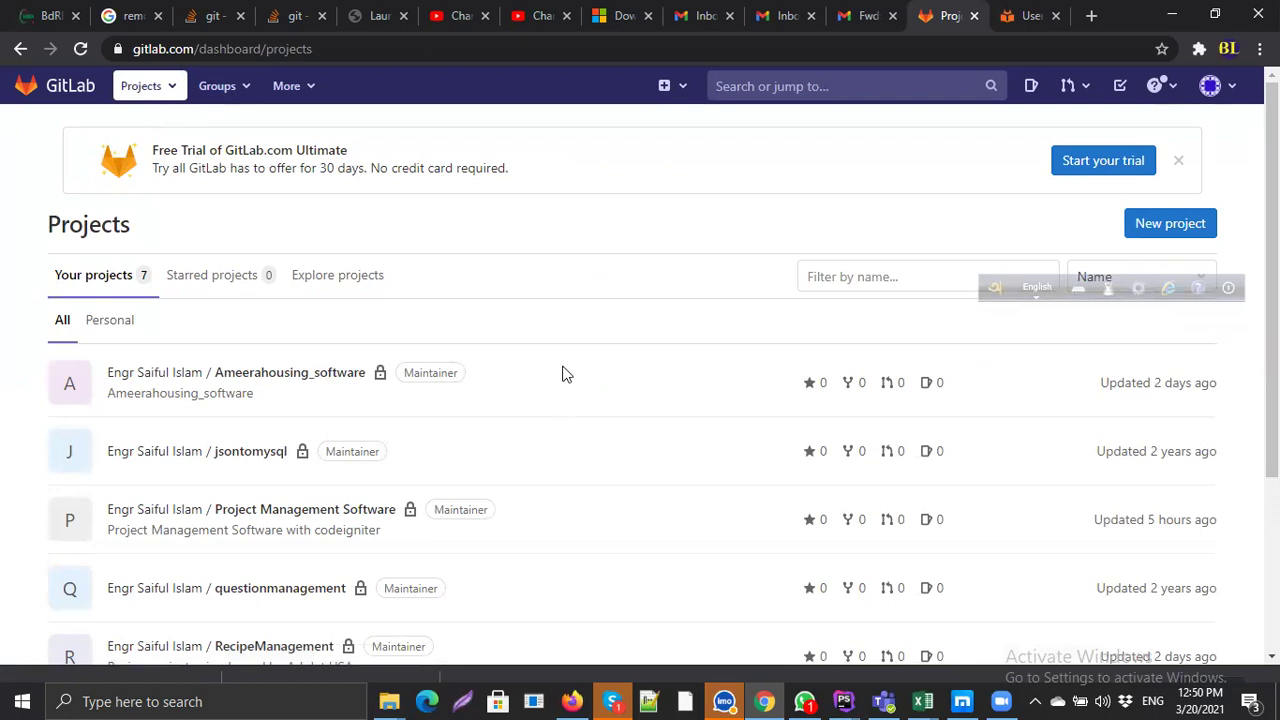
Step: Look over the seven-project list and start a new project
{"action": "scroll", "coordinate": [568, 378], "scroll_direction": "down", "scroll_amount": 3}
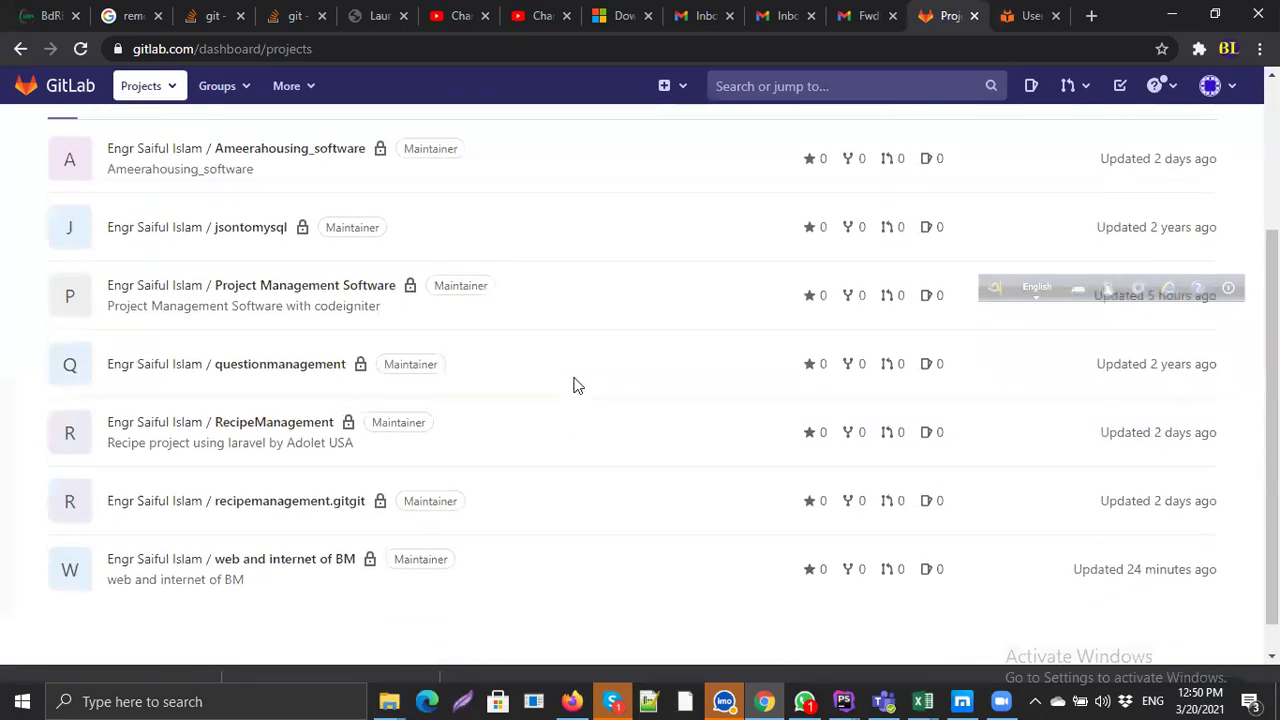
{"action": "scroll", "coordinate": [574, 383], "scroll_direction": "up", "scroll_amount": 3}
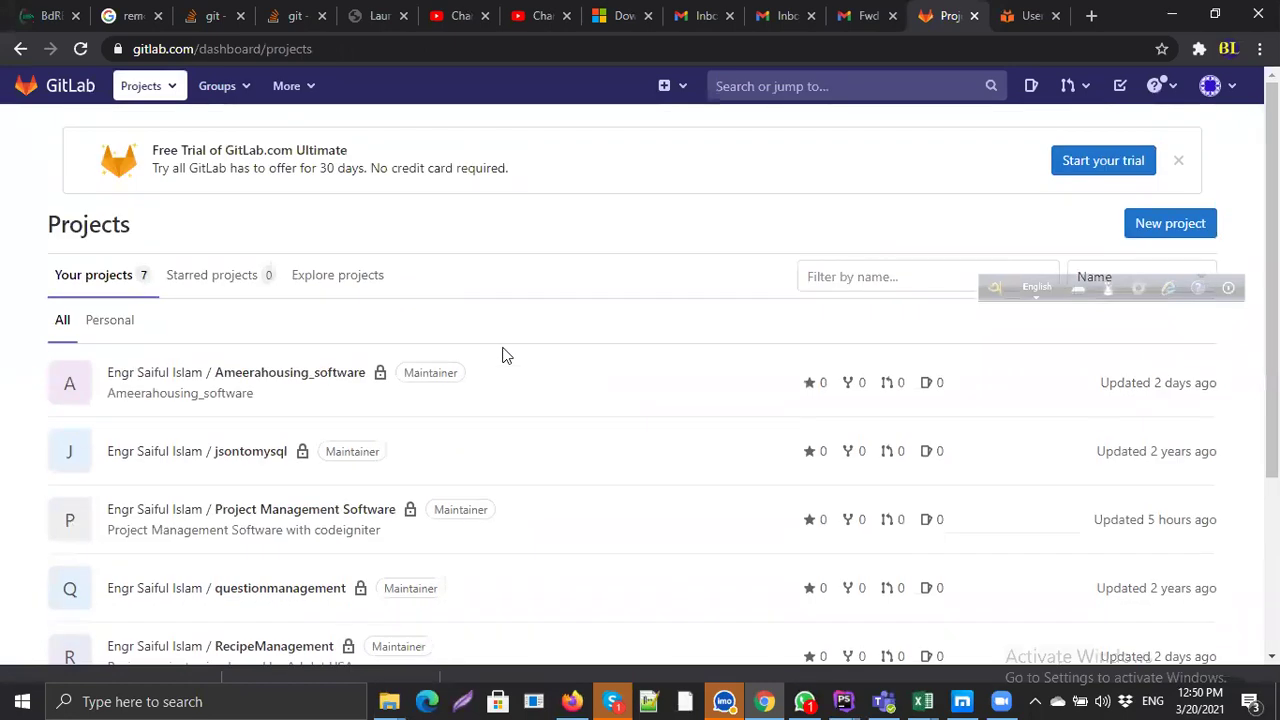
{"action": "left_click", "coordinate": [1170, 236]}
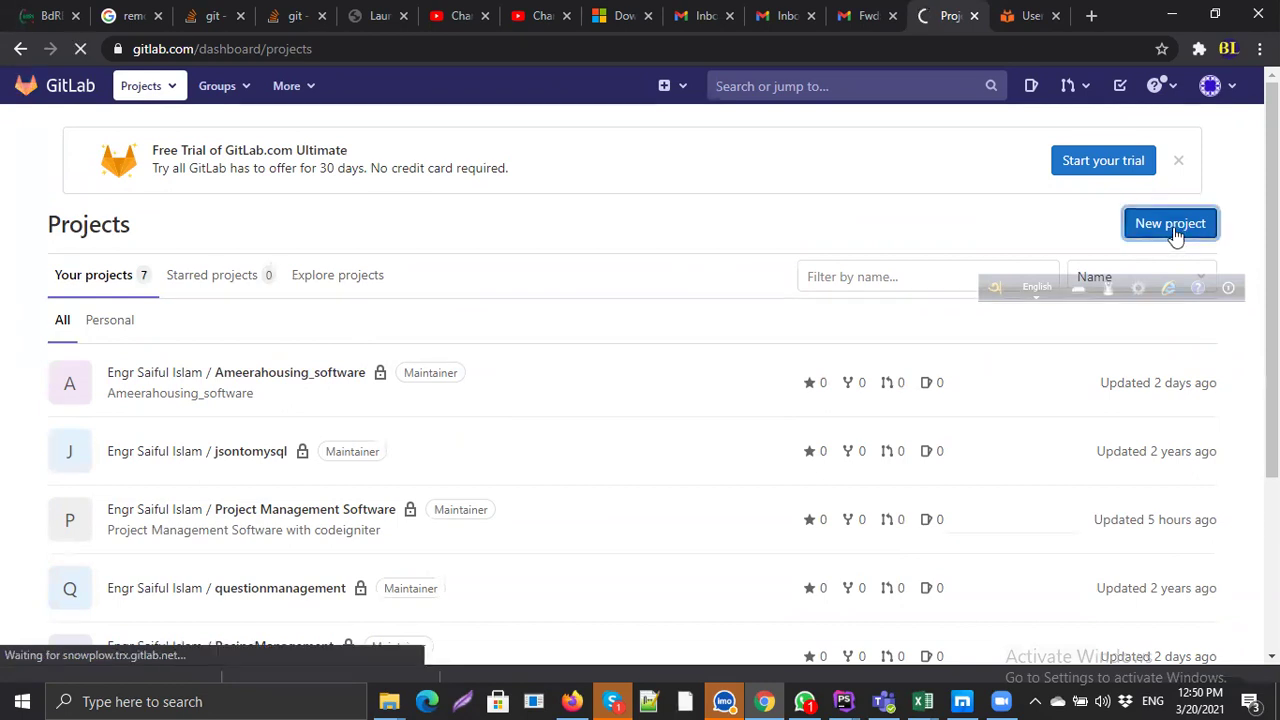
Step: Create a blank private project named dfdfdfd
{"action": "left_click", "coordinate": [446, 355]}
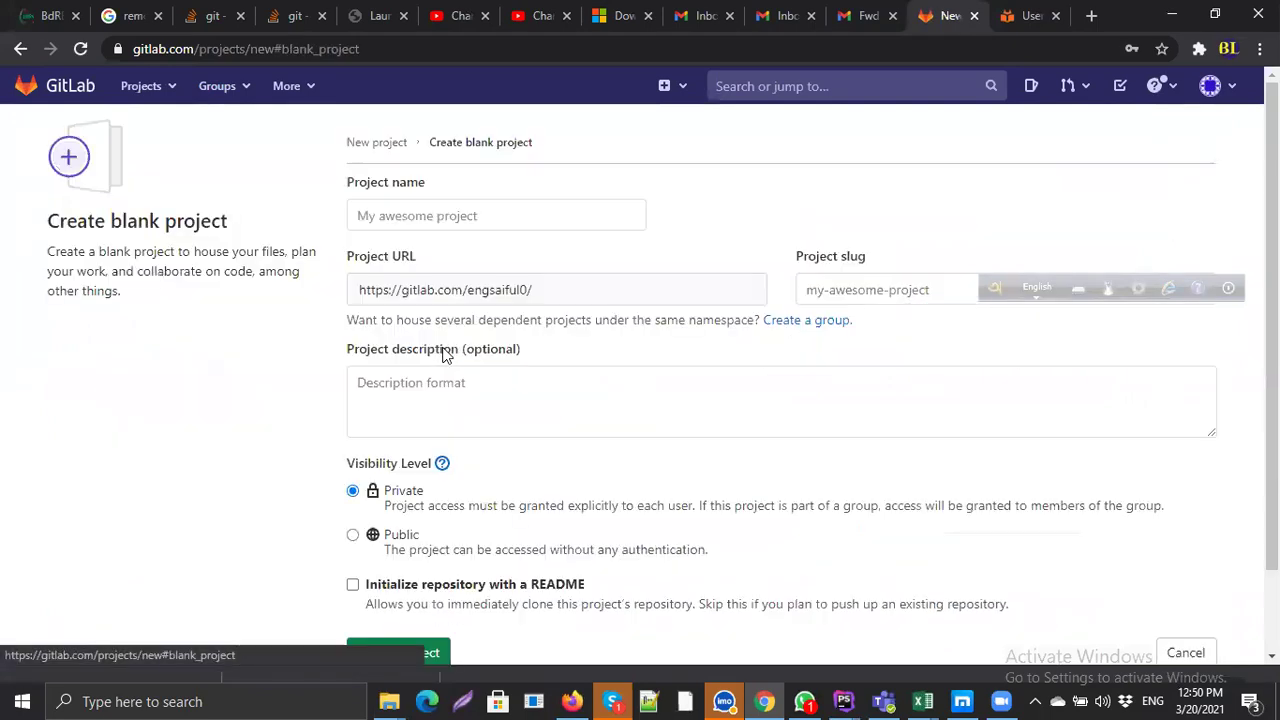
{"action": "left_click", "coordinate": [547, 208]}
{"action": "type", "text": "dfdfdfd"}
{"action": "left_click", "coordinate": [597, 400]}
{"action": "scroll", "coordinate": [553, 491], "scroll_direction": "down", "scroll_amount": 1}
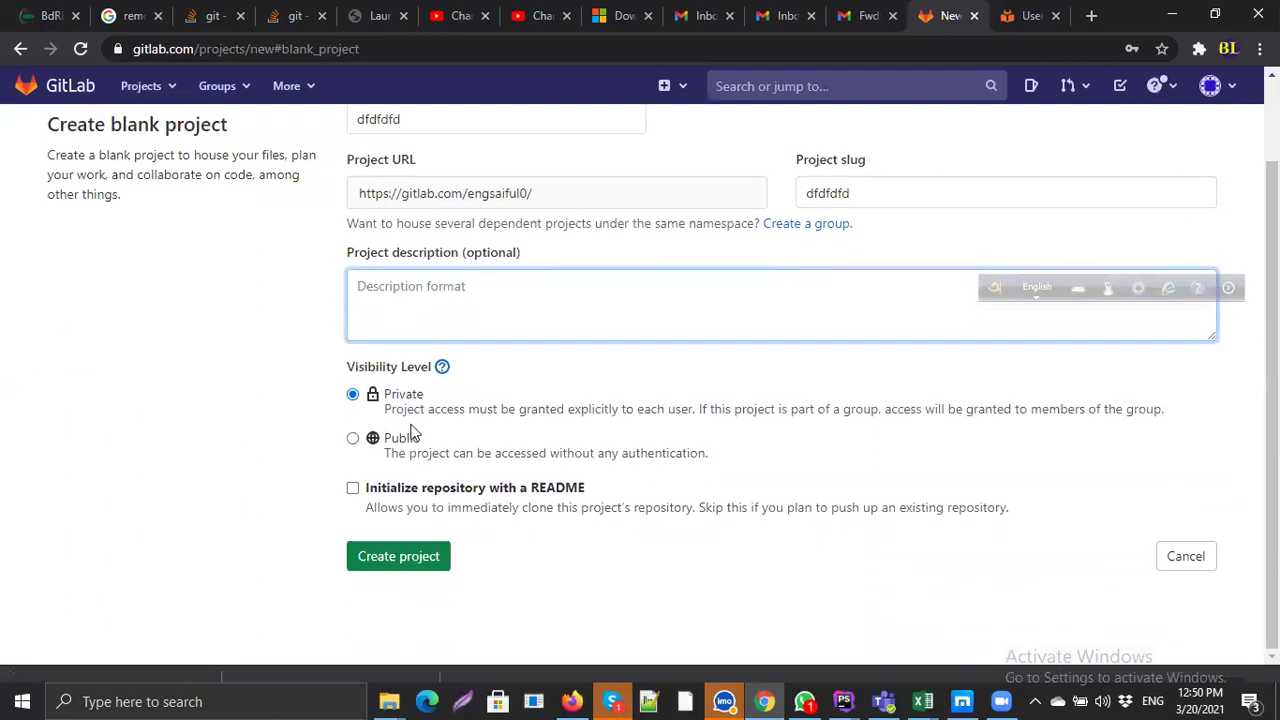
{"action": "left_click", "coordinate": [390, 555]}
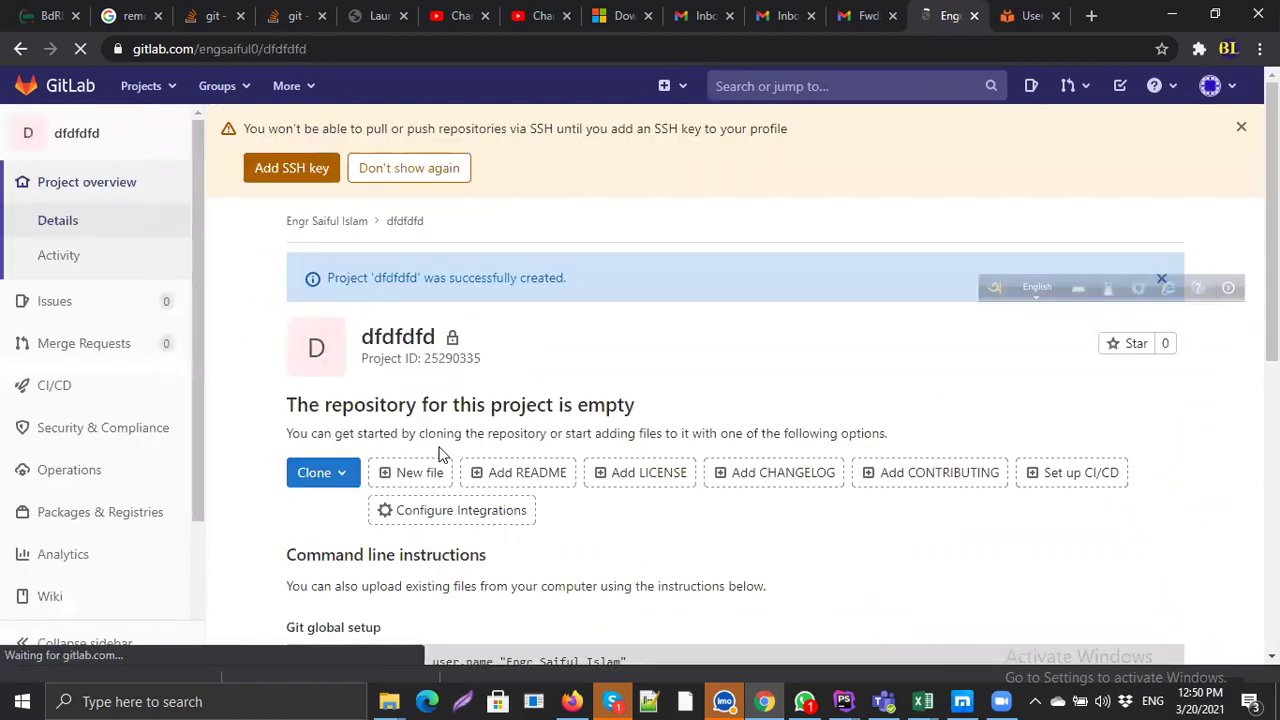
Step: Select the 'Push an existing folder' commands on the new project's page
{"action": "scroll", "coordinate": [443, 452], "scroll_direction": "down", "scroll_amount": 4}
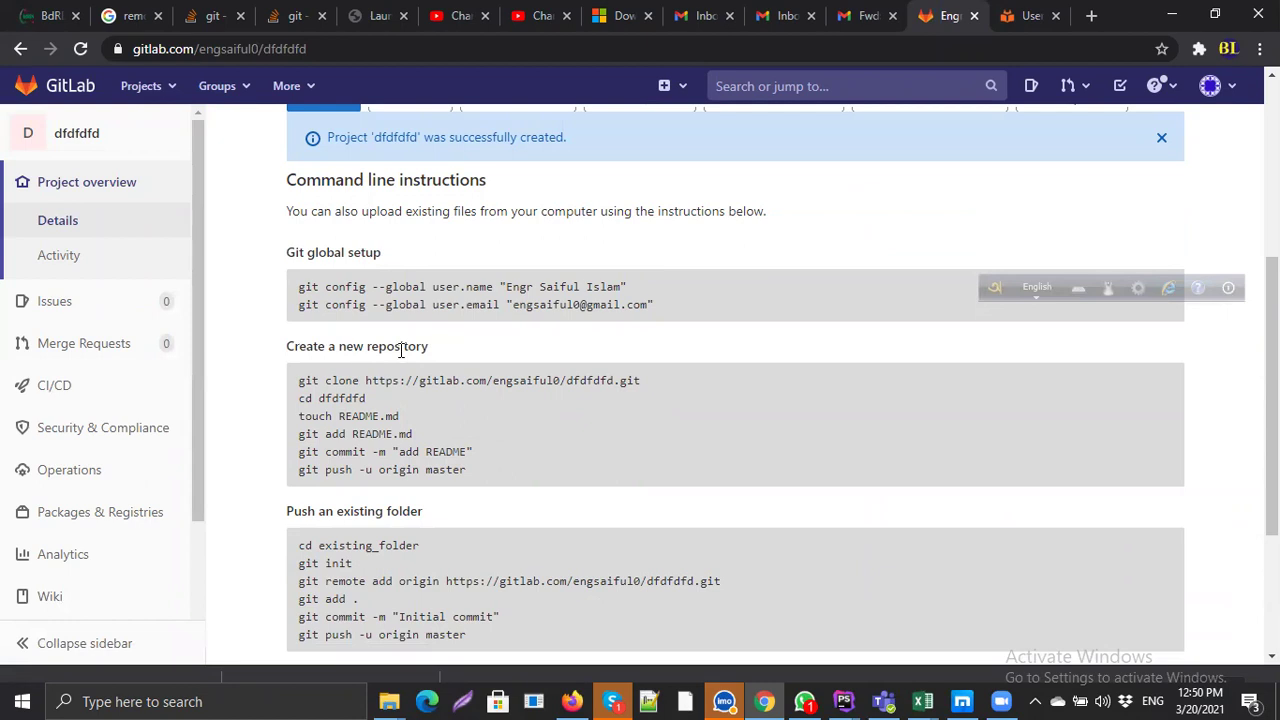
{"action": "scroll", "coordinate": [458, 493], "scroll_direction": "down", "scroll_amount": 1}
{"action": "left_click_drag", "start_coordinate": [469, 542], "coordinate": [292, 452]}
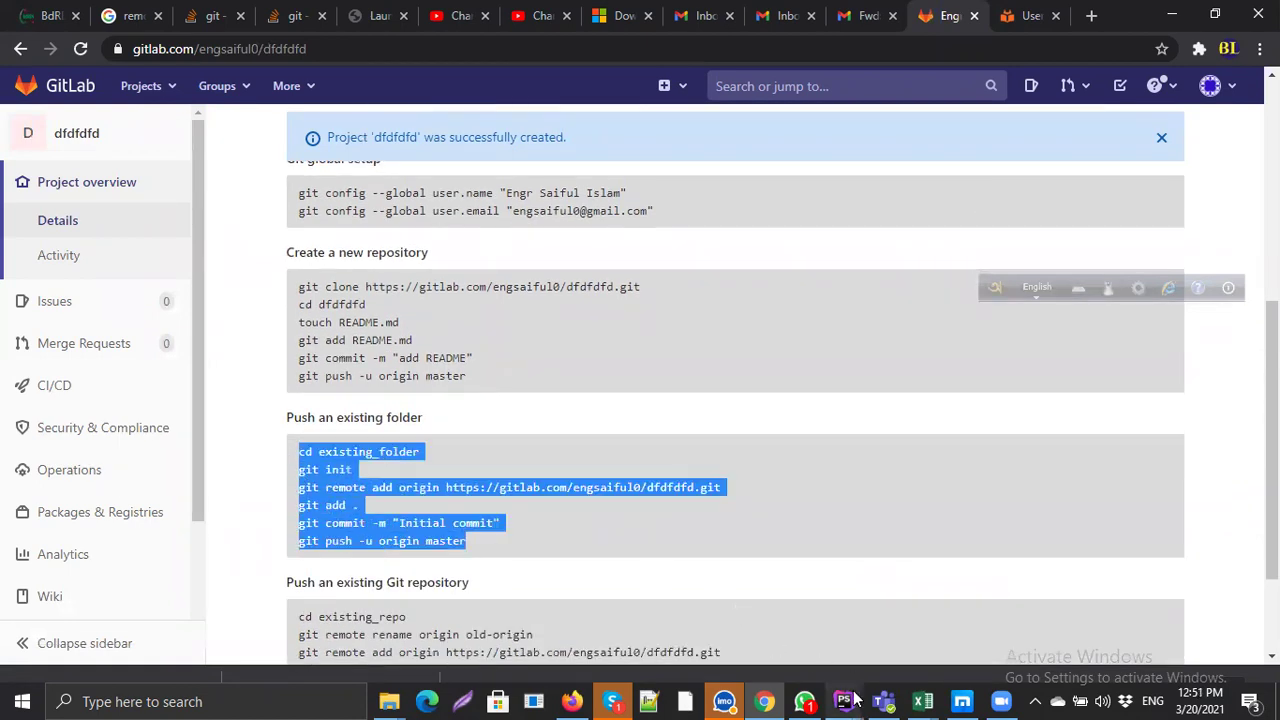
Step: From the mylaravel root's context menu, choose Git > Repository > Push
{"action": "mouse_move", "coordinate": [853, 700]}
{"action": "left_click", "coordinate": [916, 568]}
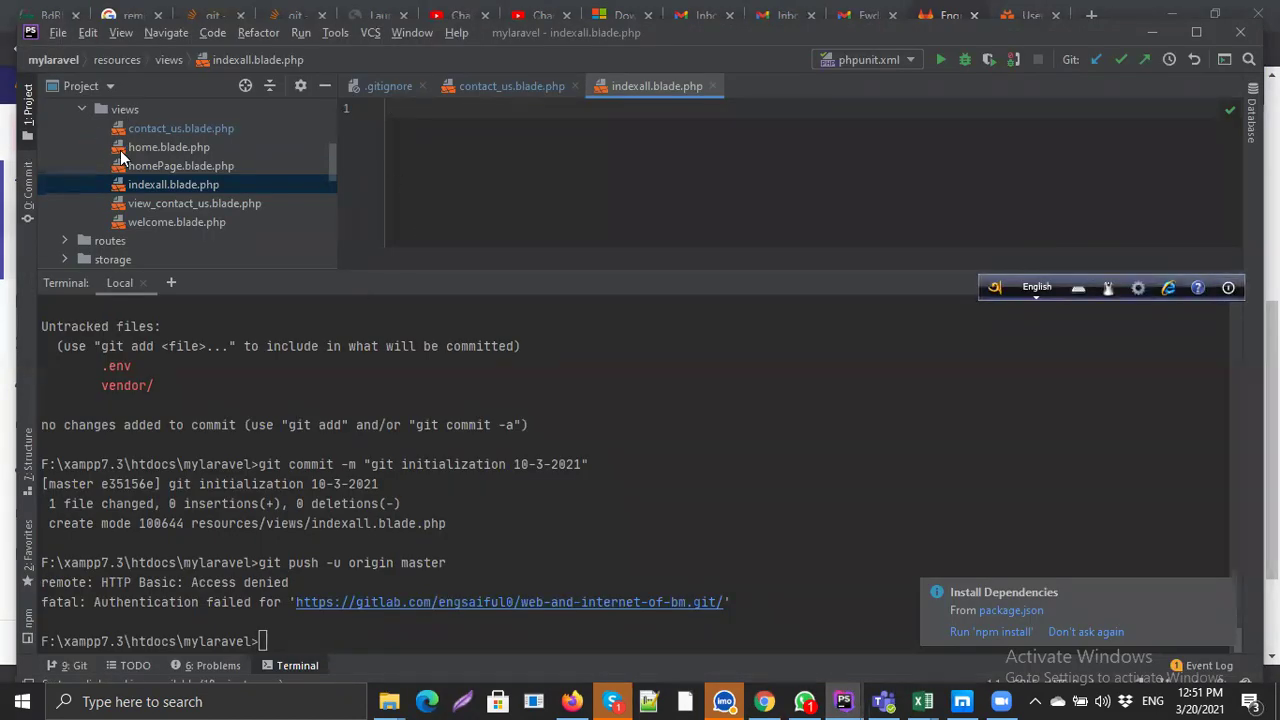
{"action": "scroll", "coordinate": [139, 156], "scroll_direction": "up", "scroll_amount": 5}
{"action": "right_click", "coordinate": [92, 111]}
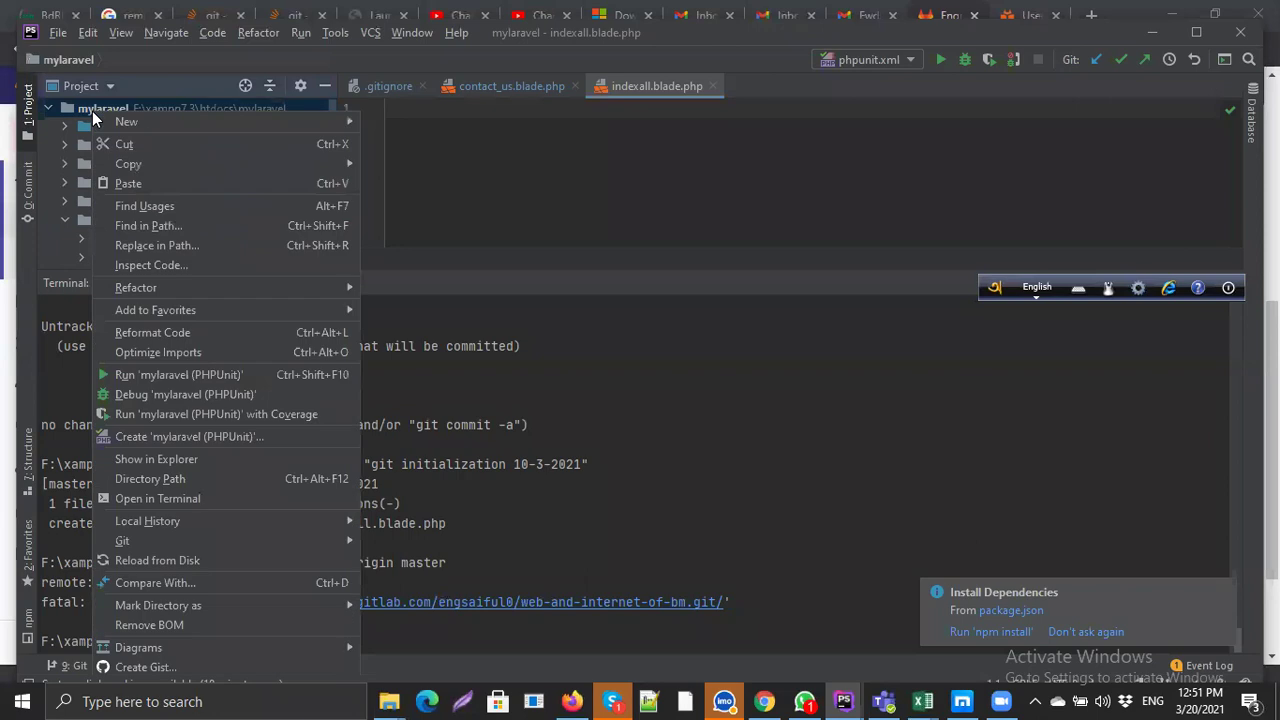
{"action": "mouse_move", "coordinate": [146, 544]}
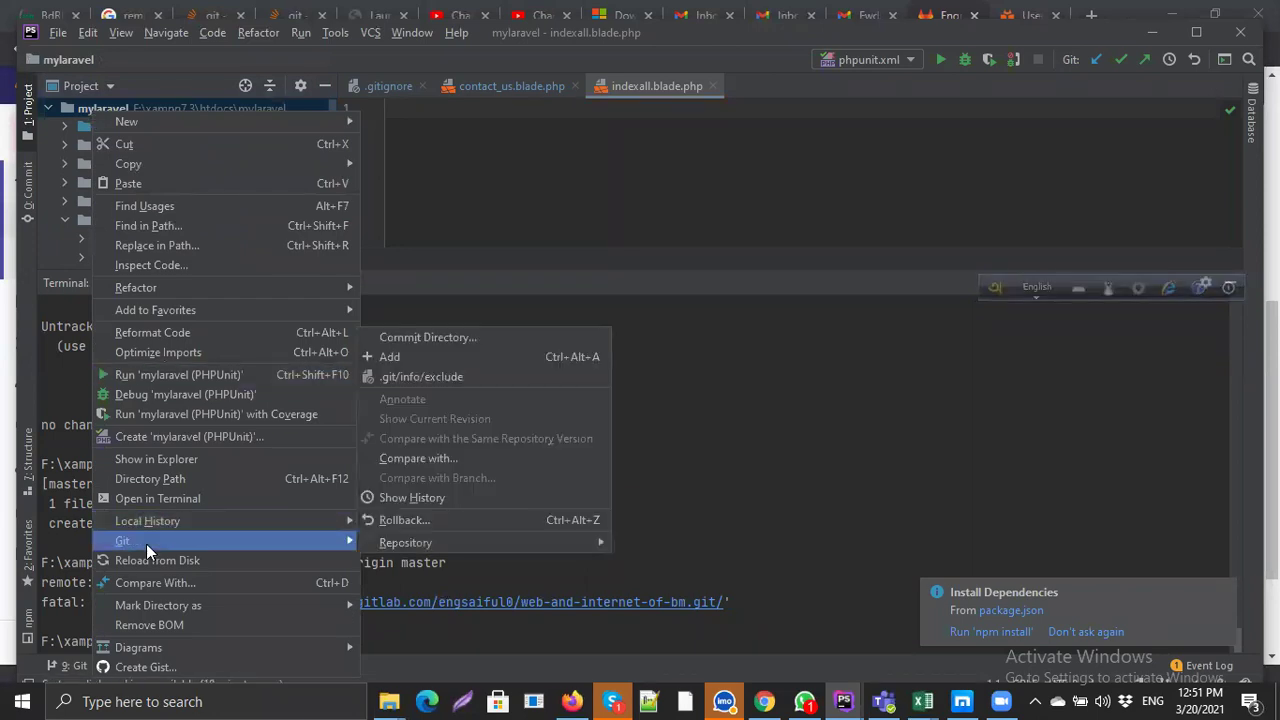
{"action": "mouse_move", "coordinate": [514, 548]}
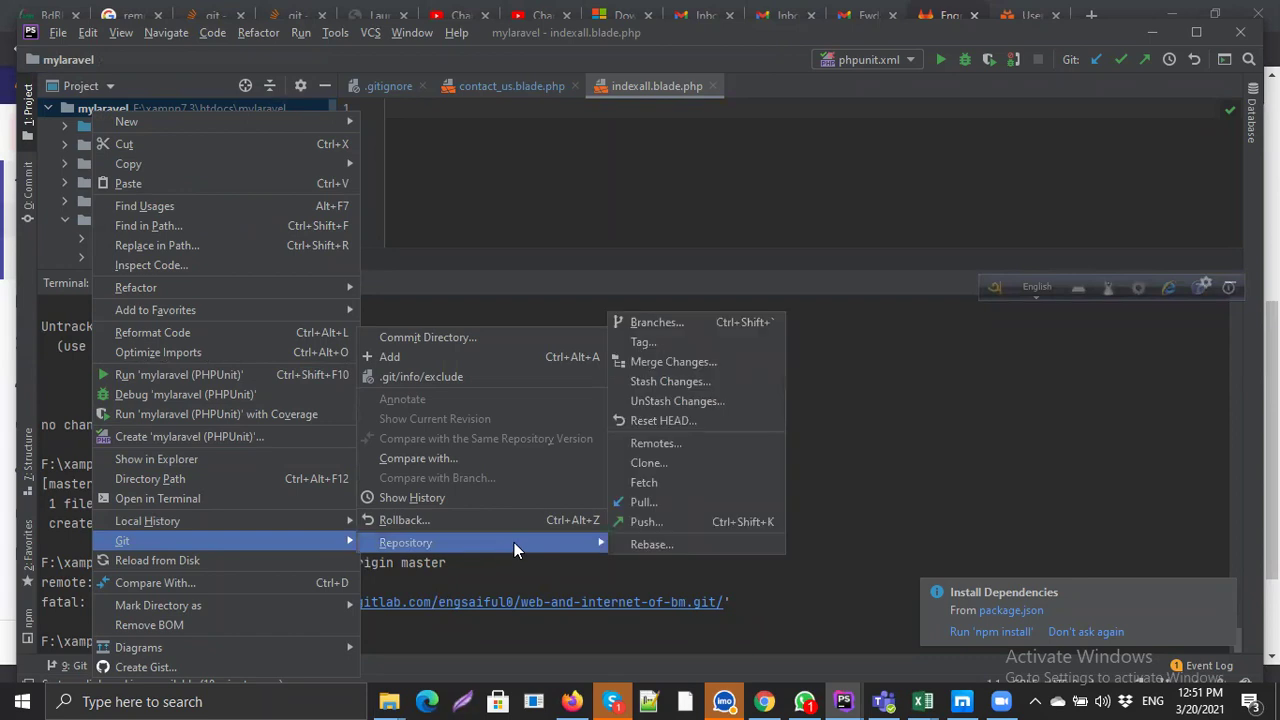
{"action": "left_click", "coordinate": [670, 522]}
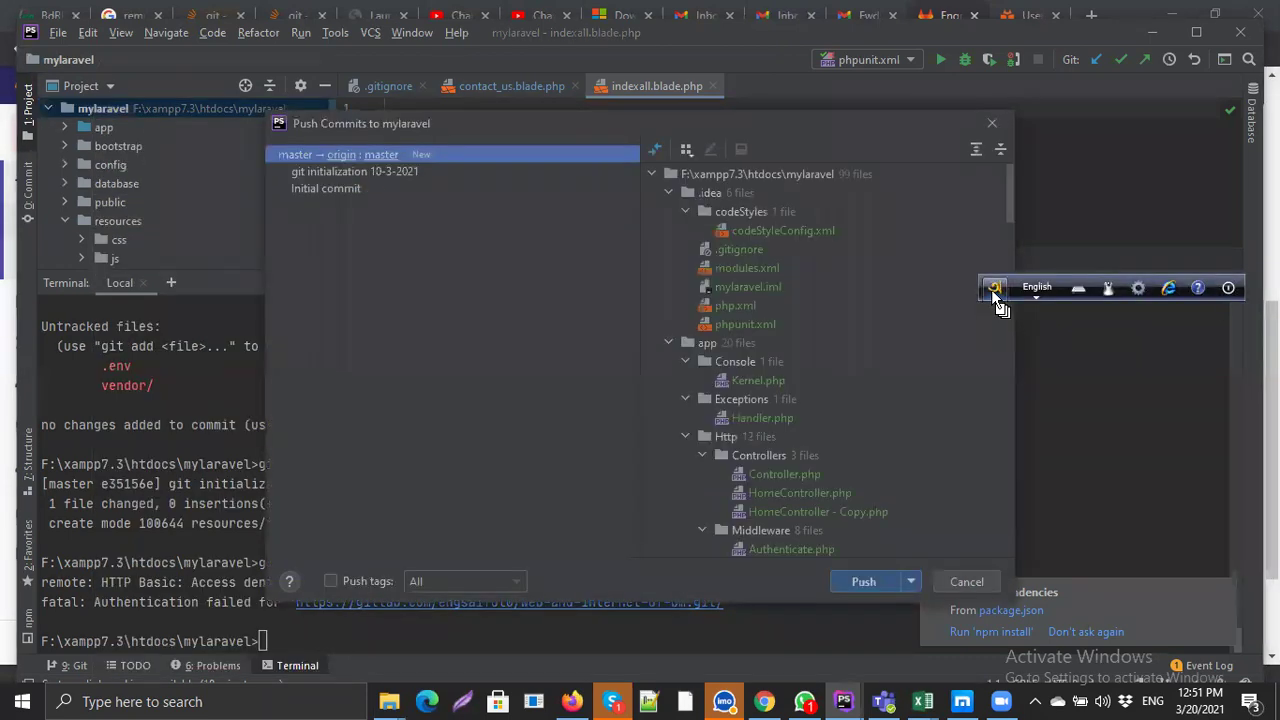
Step: Push the git initialization 10-3-2021 commit to origin master, then hide the terminal
{"action": "left_click", "coordinate": [341, 172]}
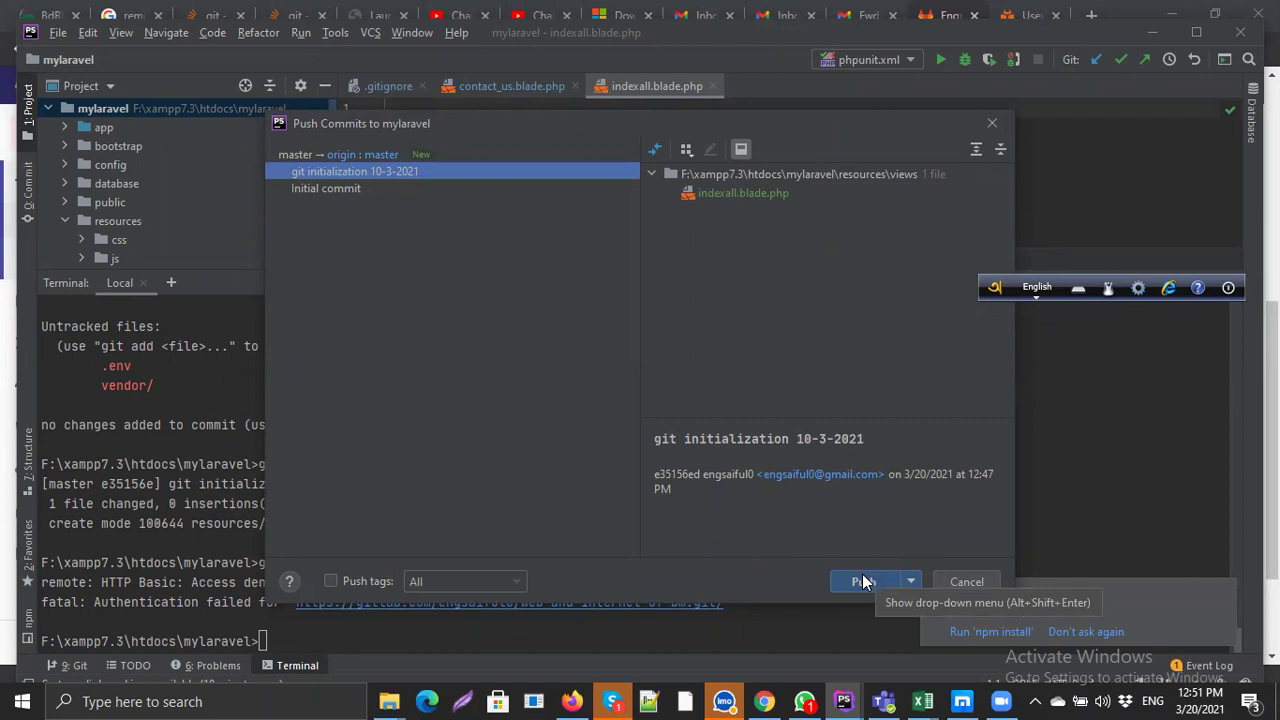
{"action": "left_click", "coordinate": [863, 581]}
{"action": "left_click_drag", "start_coordinate": [995, 282], "coordinate": [1096, 428]}
{"action": "left_click", "coordinate": [1243, 283]}
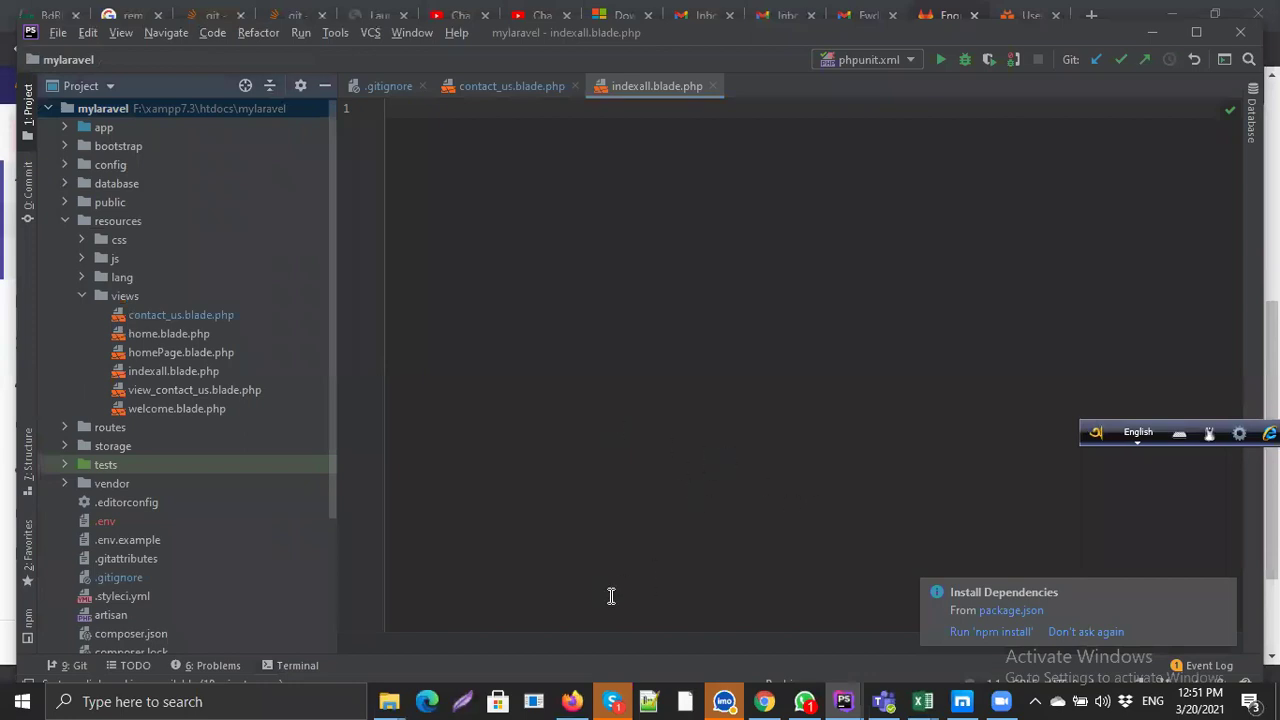
{"action": "left_click", "coordinate": [1220, 591]}
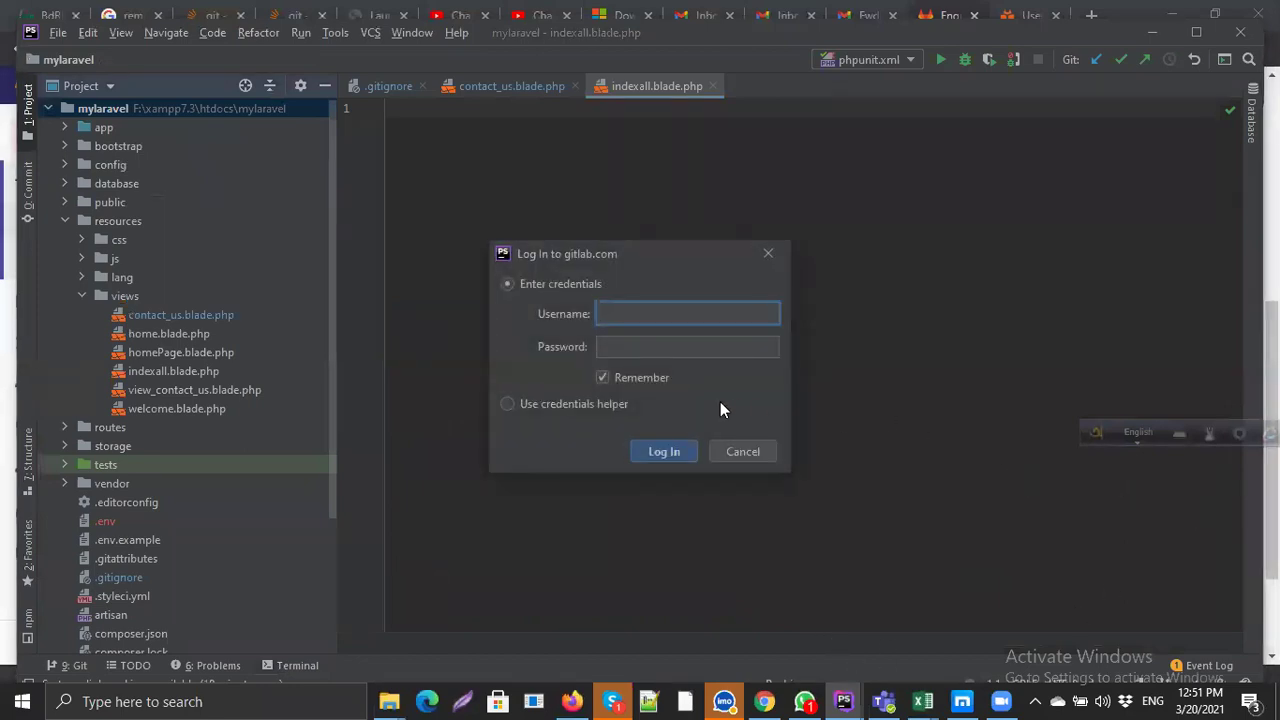
Step: Log in to gitlab.com with the account e-mail and password, then switch to the browser
{"action": "key", "text": "Tab"}
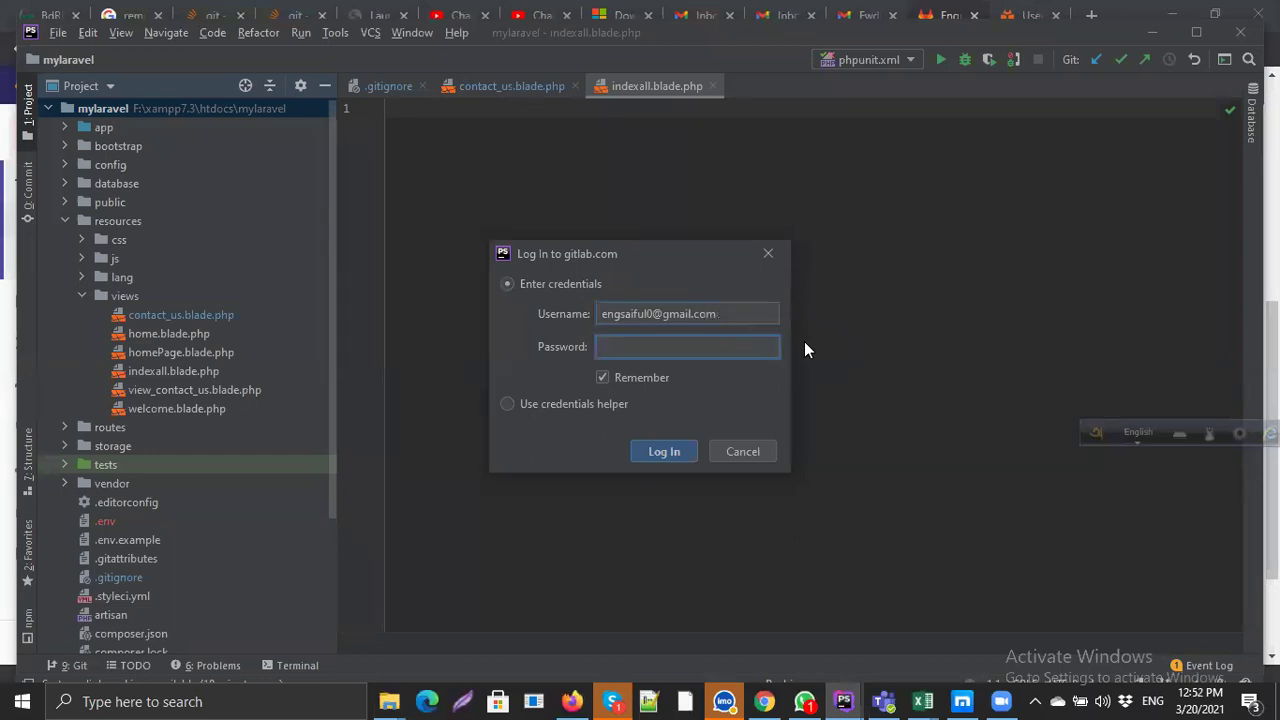
{"action": "type", "text": "•••••••••"}
{"action": "key", "text": "Return"}
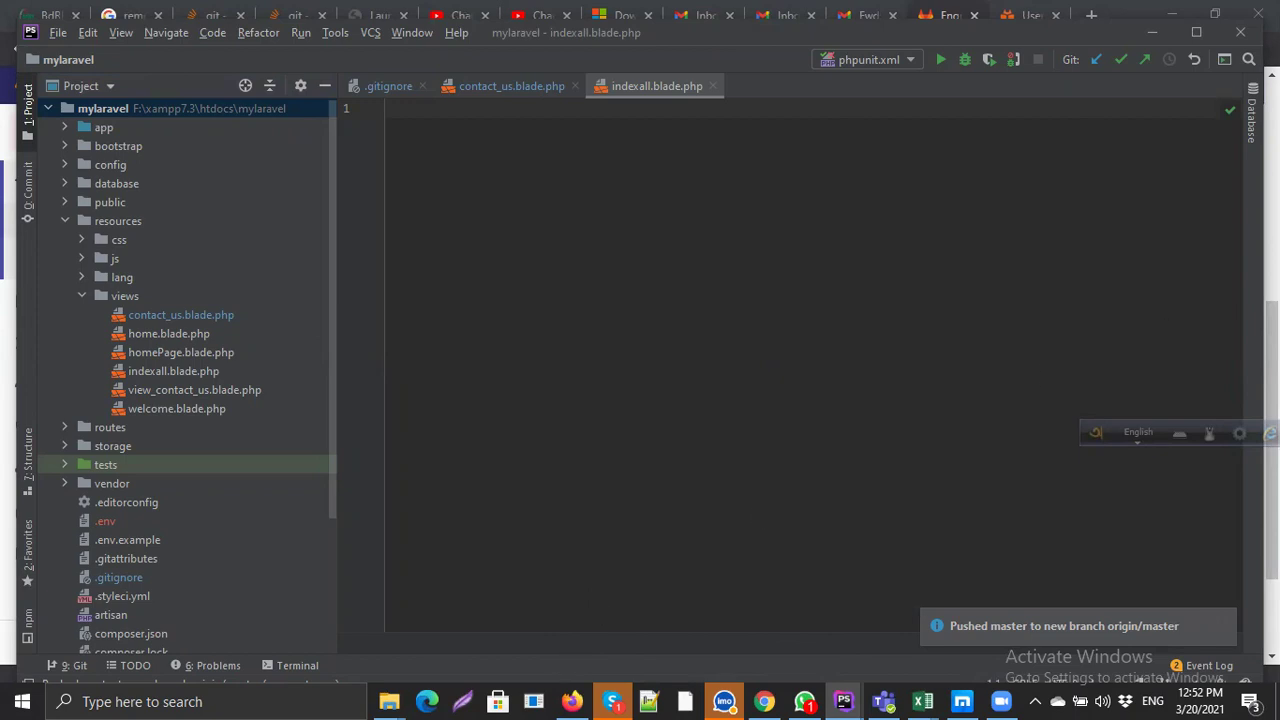
{"action": "key", "text": "alt+Tab"}
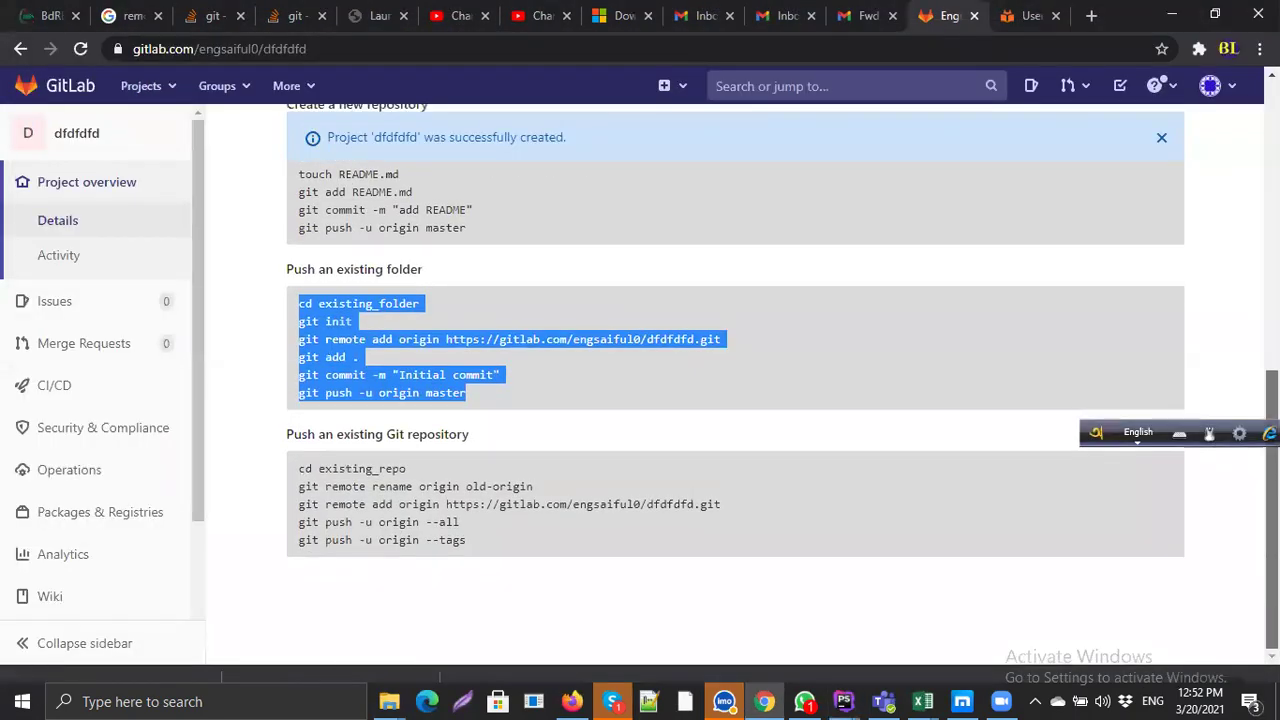
Step: Bring mylaravel forward and open the settings of the 'Pushed master' notification
{"action": "left_click", "coordinate": [843, 701]}
{"action": "left_click", "coordinate": [912, 591]}
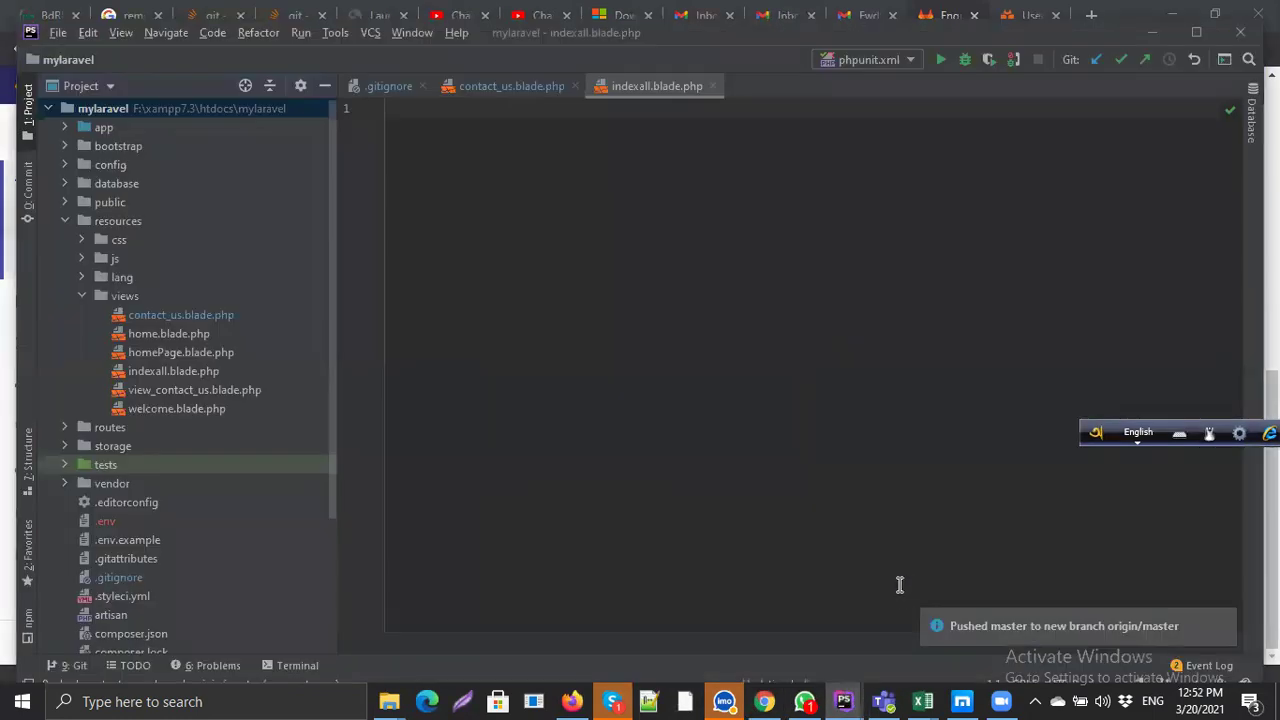
{"action": "left_click", "coordinate": [1198, 621]}
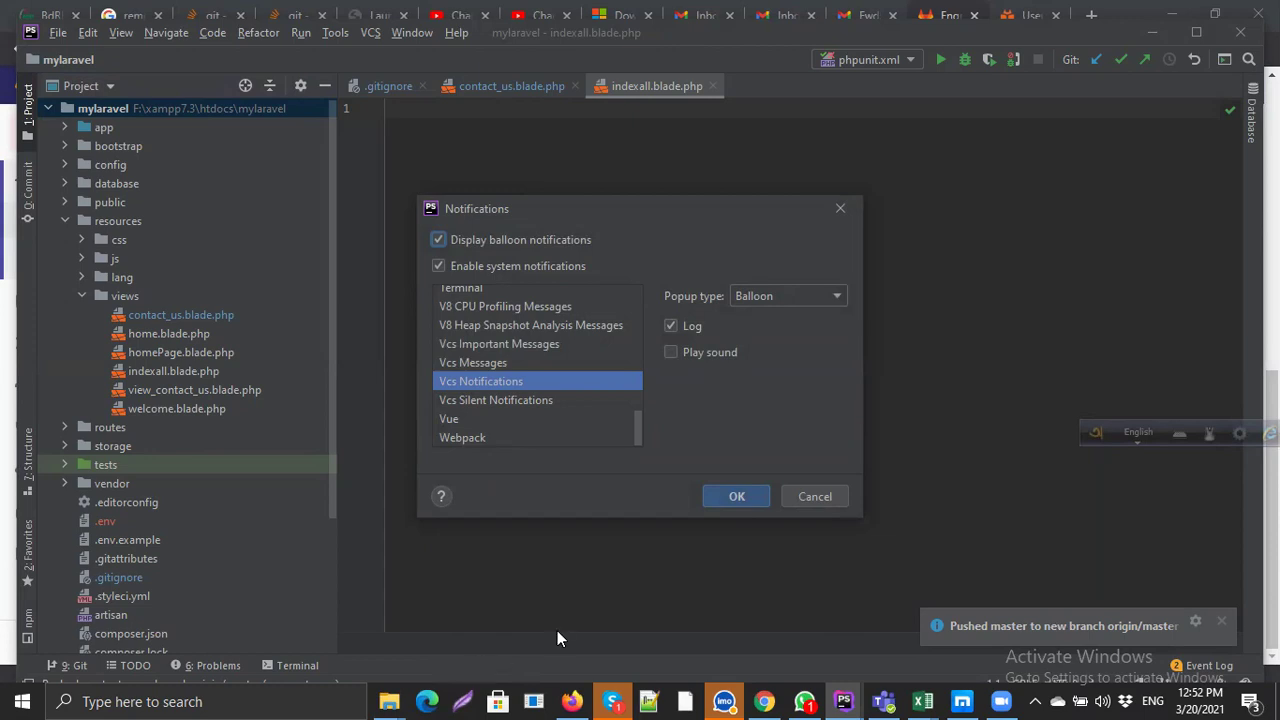
Step: In GitLab, go to Your projects and find dfdfdfd updated 1 minute ago
{"action": "left_click", "coordinate": [765, 699]}
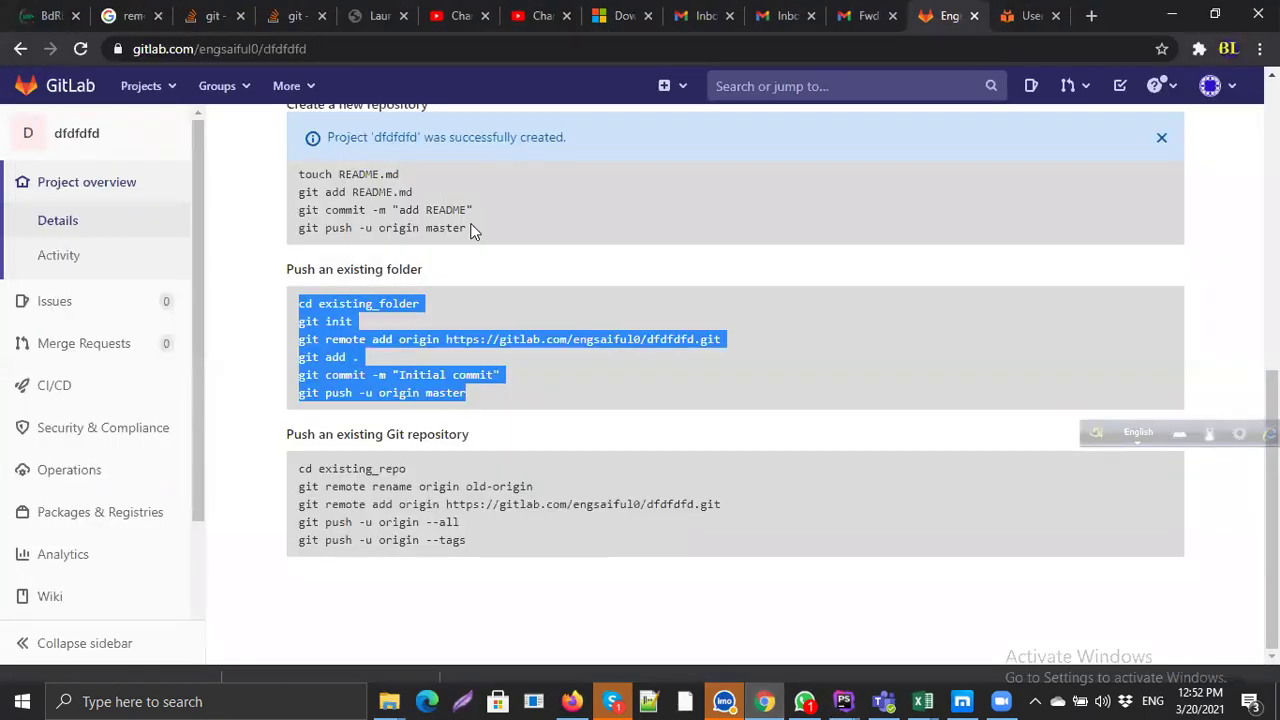
{"action": "scroll", "coordinate": [474, 232], "scroll_direction": "up", "scroll_amount": 10}
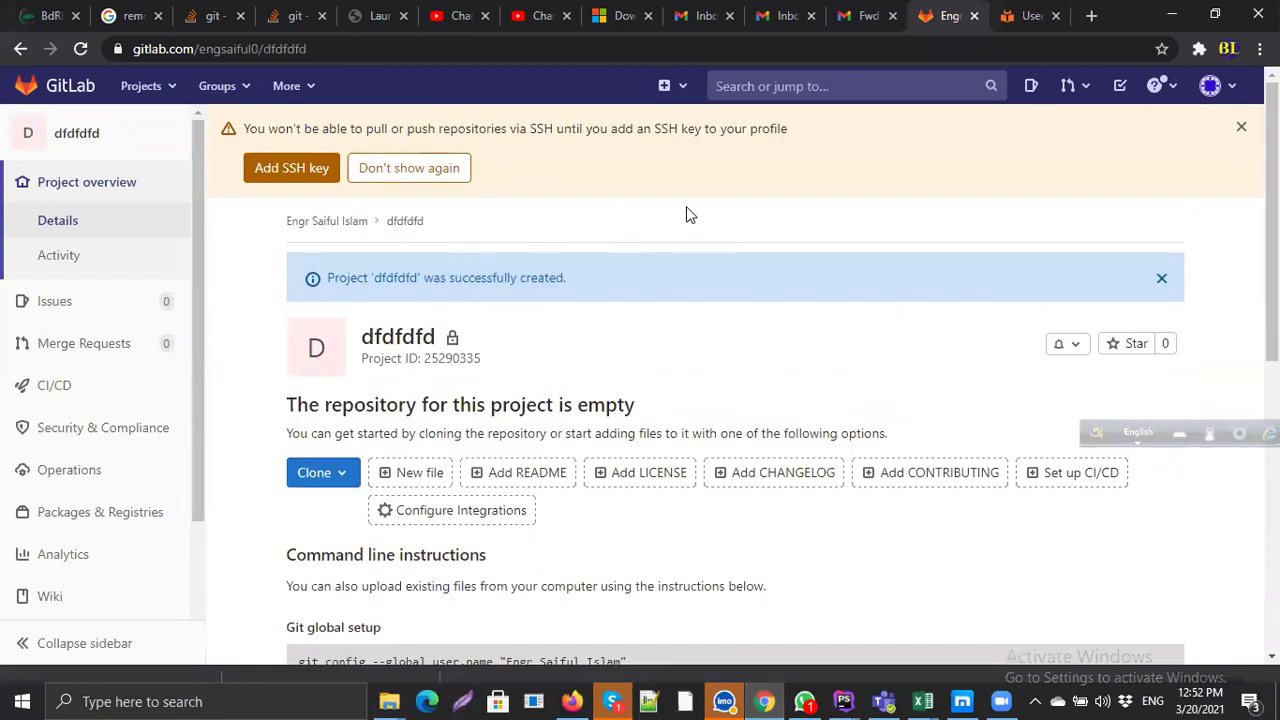
{"action": "left_click", "coordinate": [214, 86]}
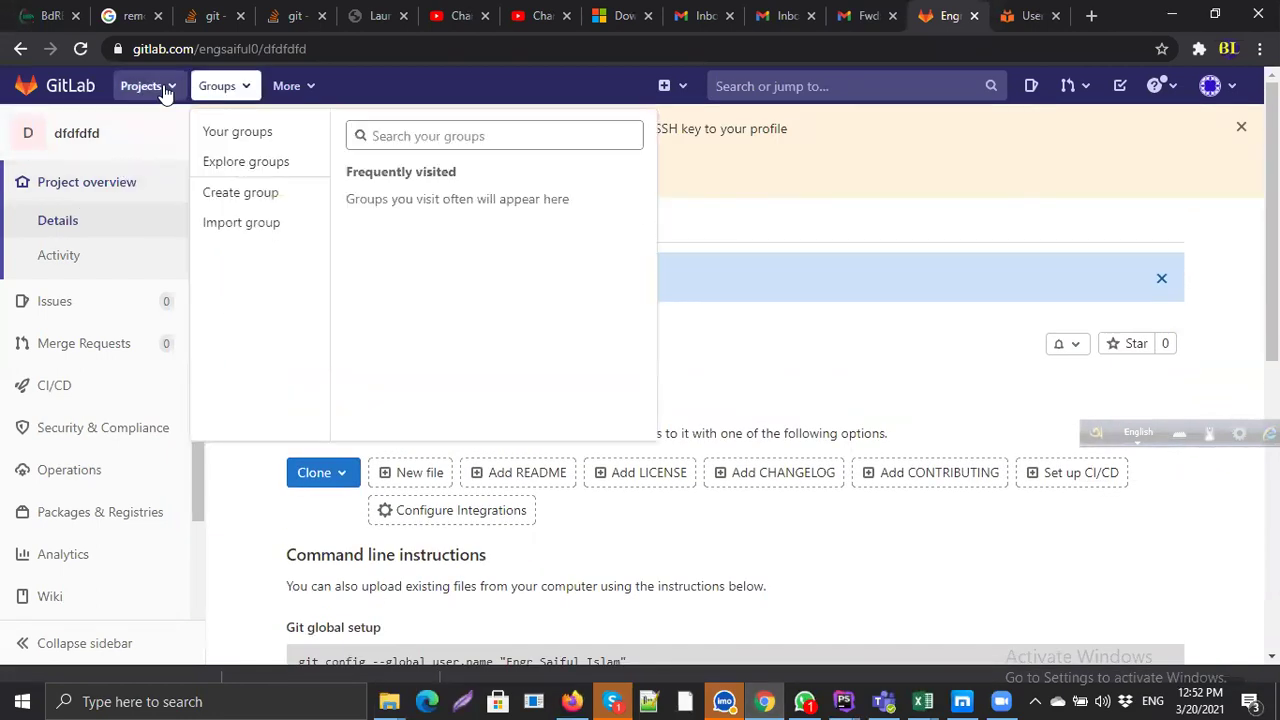
{"action": "left_click", "coordinate": [160, 87]}
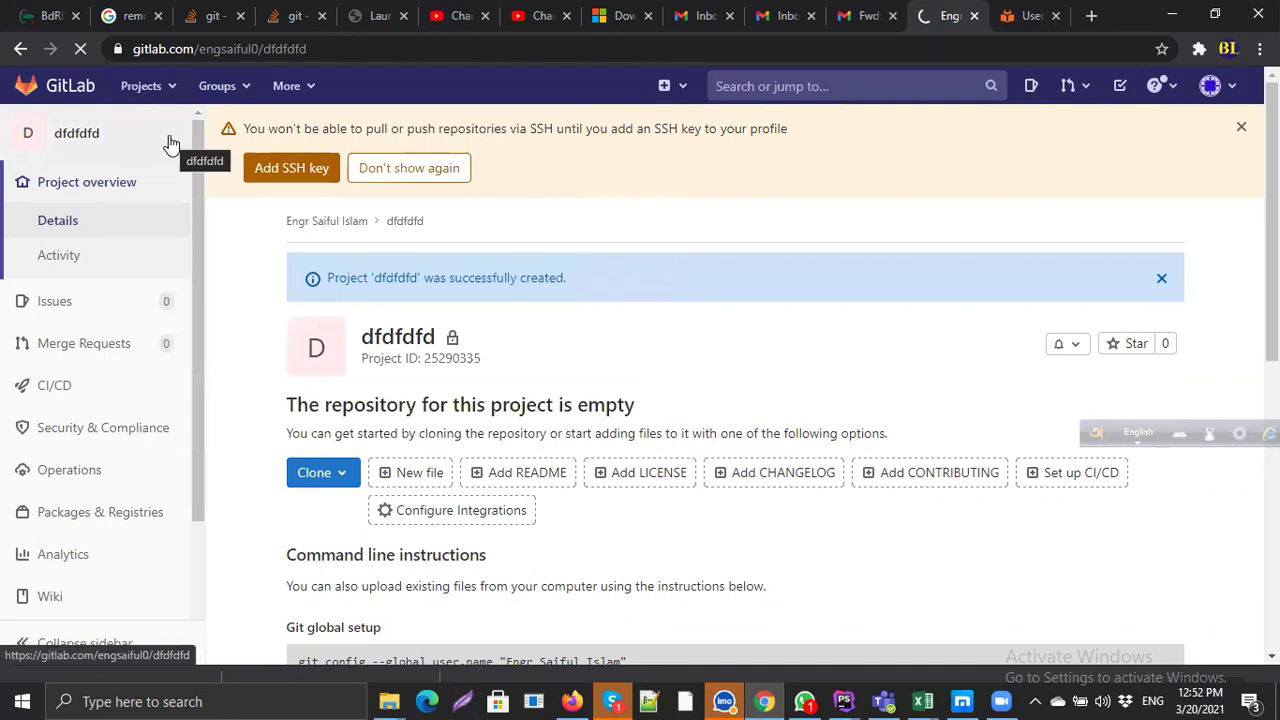
{"action": "scroll", "coordinate": [237, 237], "scroll_direction": "down", "scroll_amount": 2}
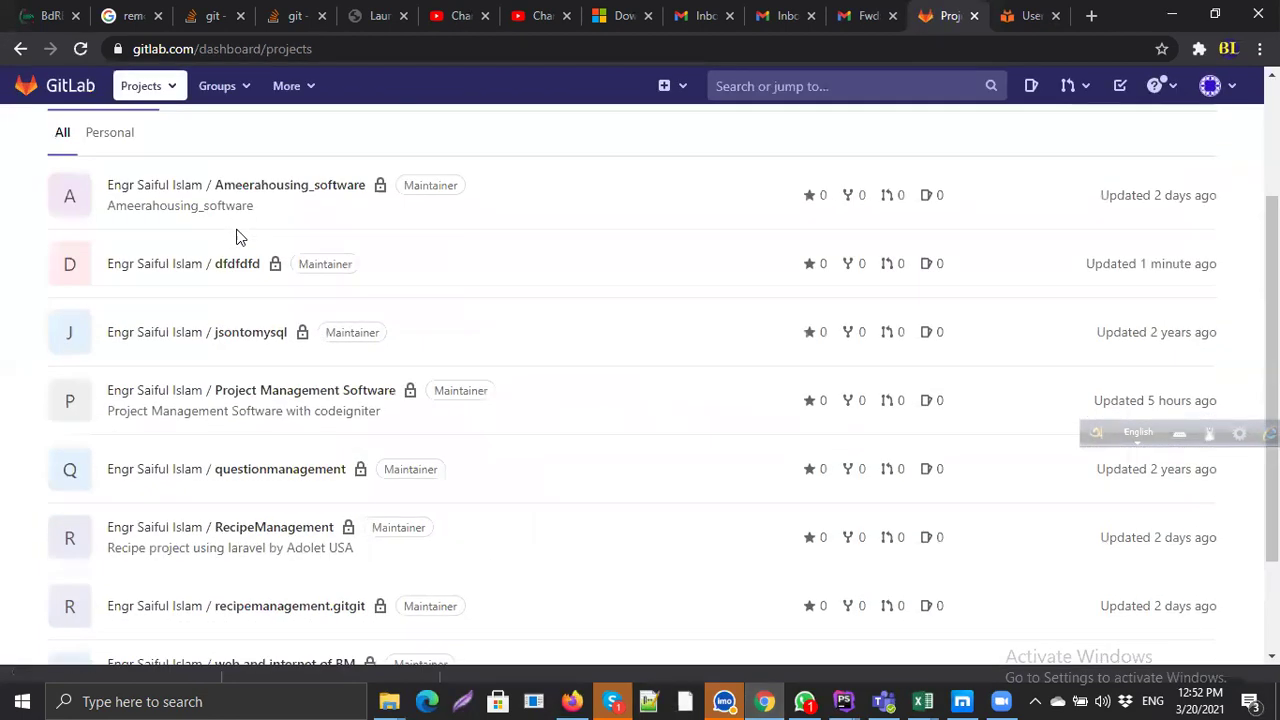
{"action": "scroll", "coordinate": [598, 330], "scroll_direction": "down", "scroll_amount": 2}
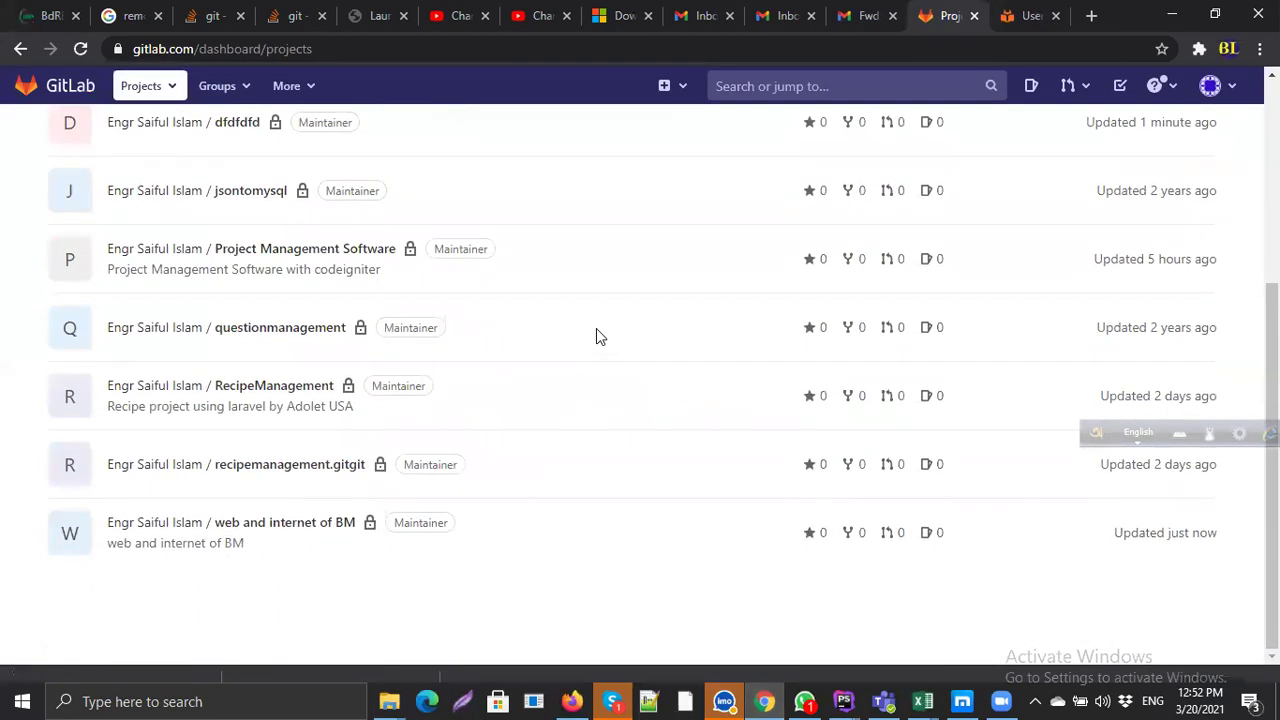
Step: Open the web and internet of BM project and scroll through its files
{"action": "left_click", "coordinate": [283, 528]}
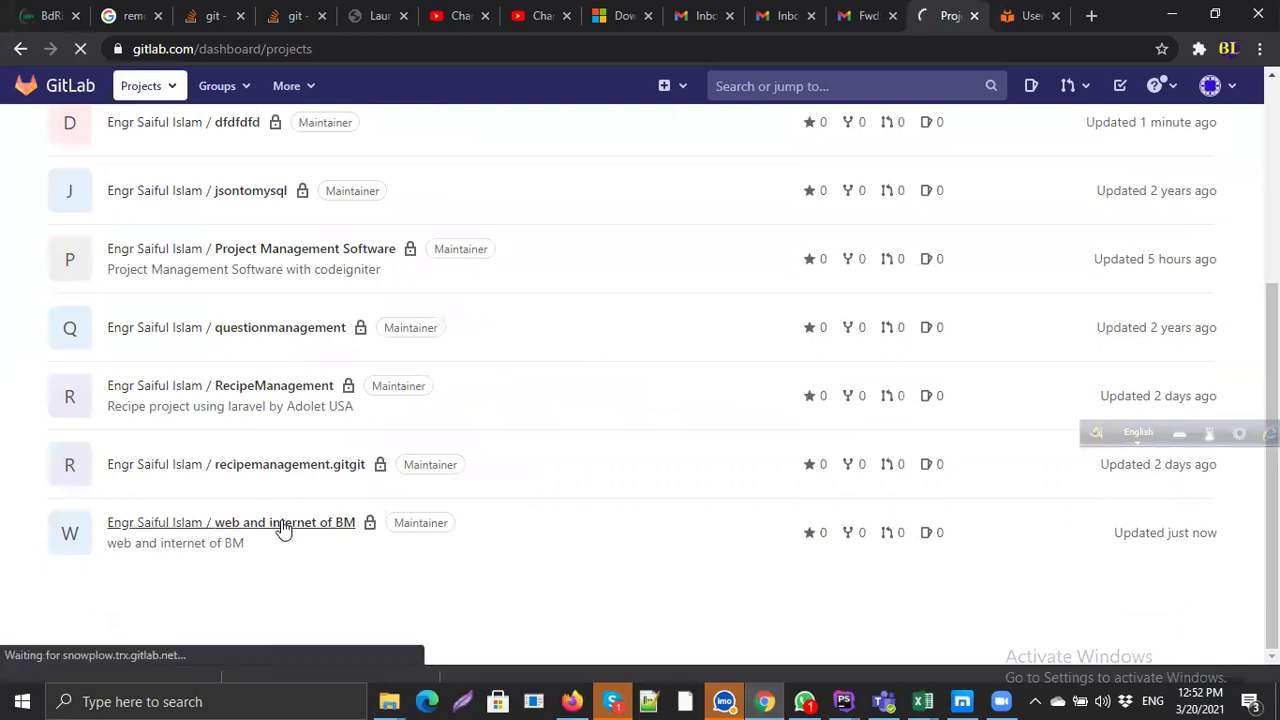
{"action": "scroll", "coordinate": [283, 528], "scroll_direction": "down", "scroll_amount": 4}
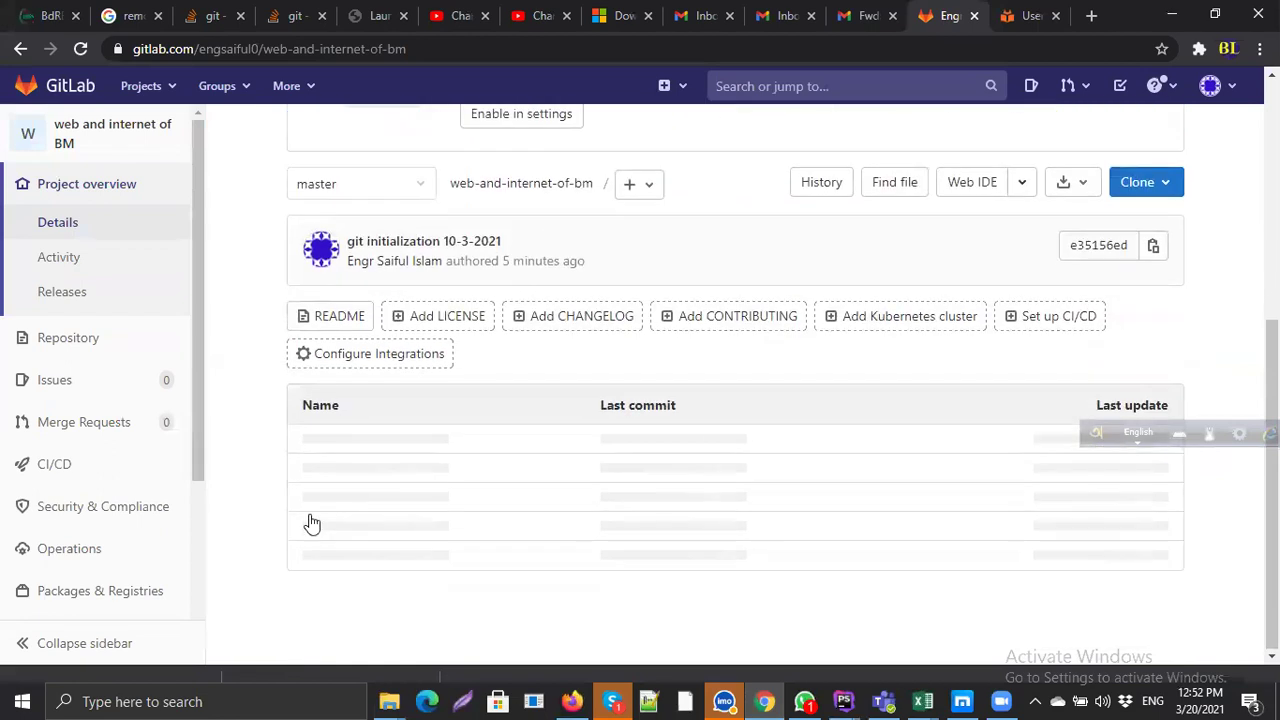
{"action": "scroll", "coordinate": [382, 520], "scroll_direction": "down", "scroll_amount": 3}
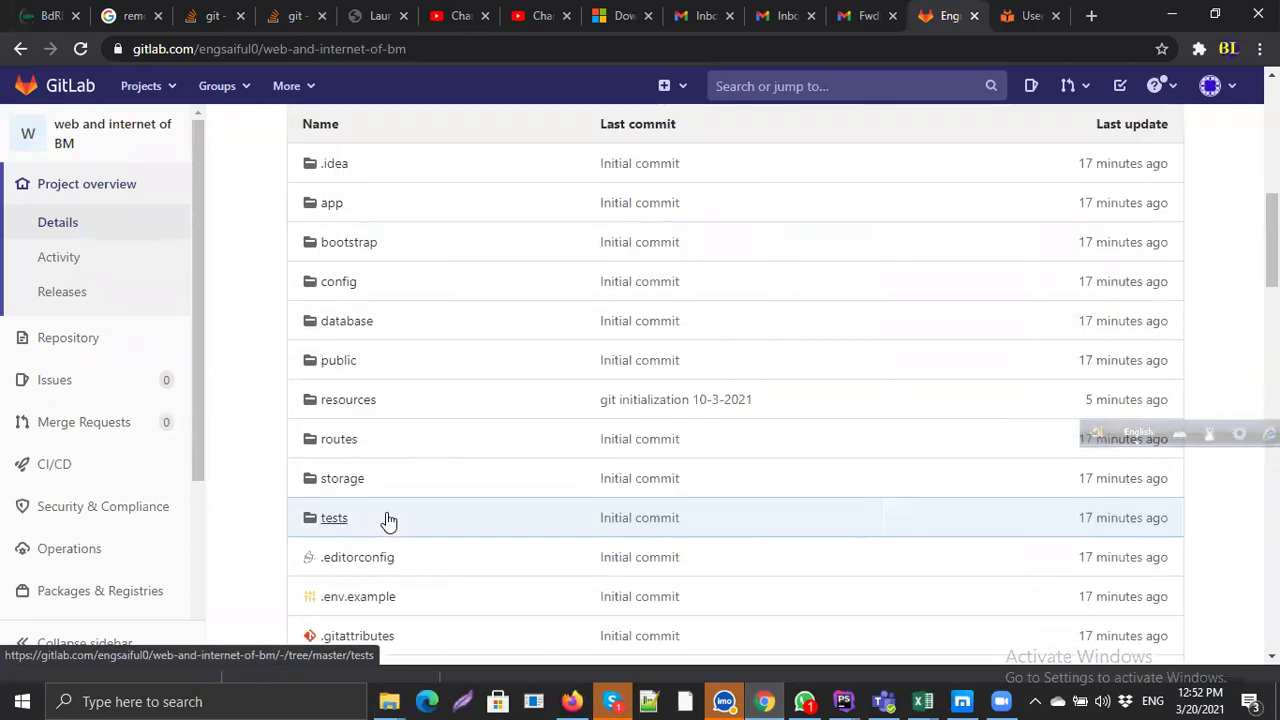
{"action": "scroll", "coordinate": [388, 520], "scroll_direction": "up", "scroll_amount": 4}
{"action": "scroll", "coordinate": [388, 520], "scroll_direction": "down", "scroll_amount": 2}
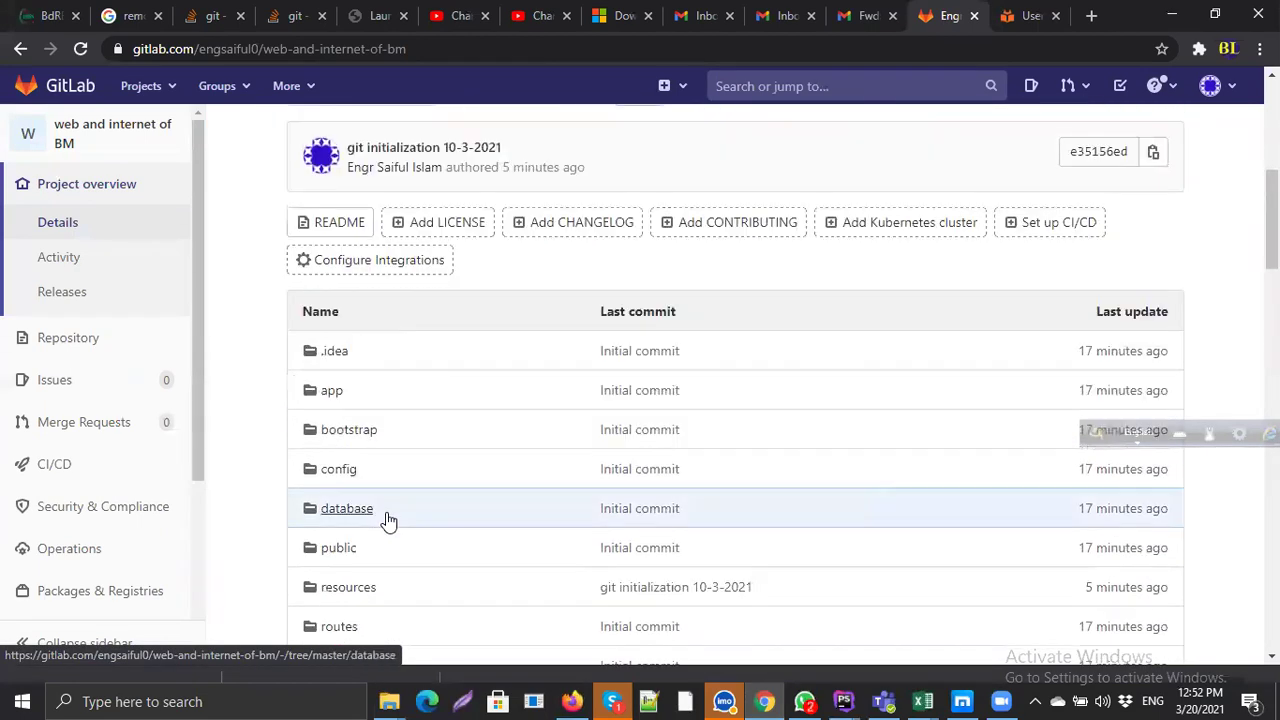
{"action": "scroll", "coordinate": [388, 520], "scroll_direction": "down", "scroll_amount": 6}
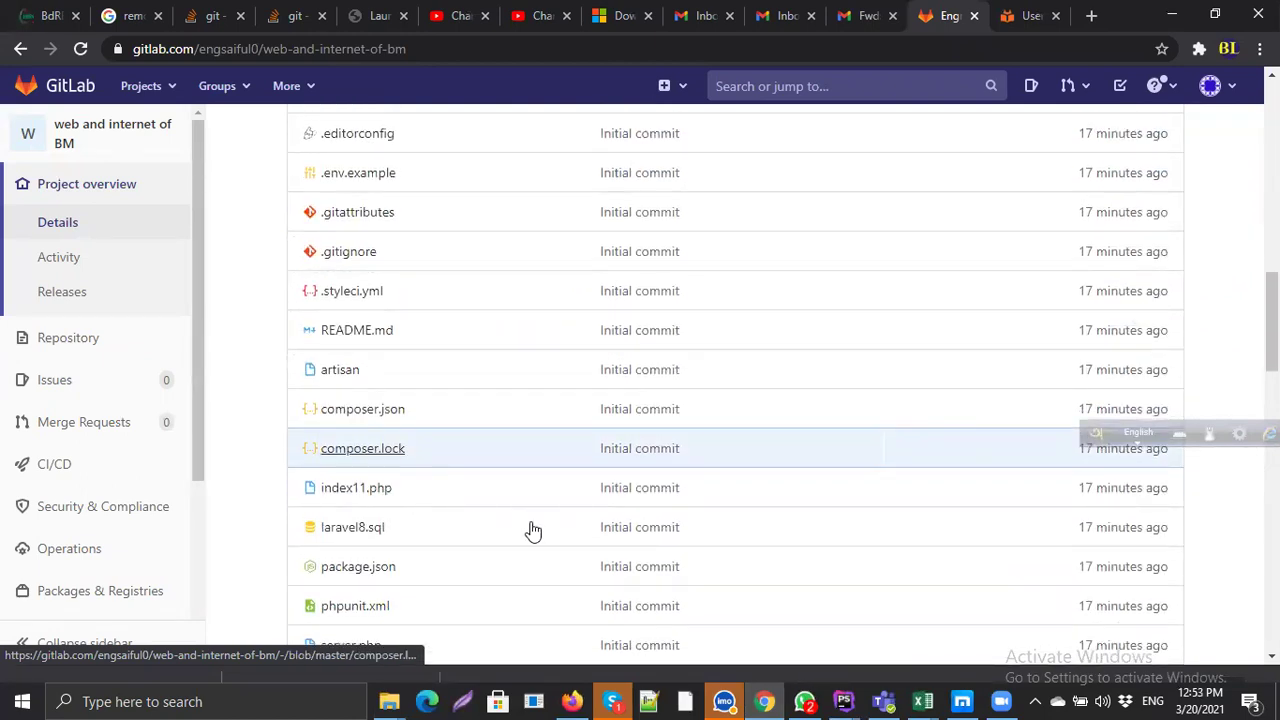
{"action": "scroll", "coordinate": [566, 446], "scroll_direction": "up", "scroll_amount": 6}
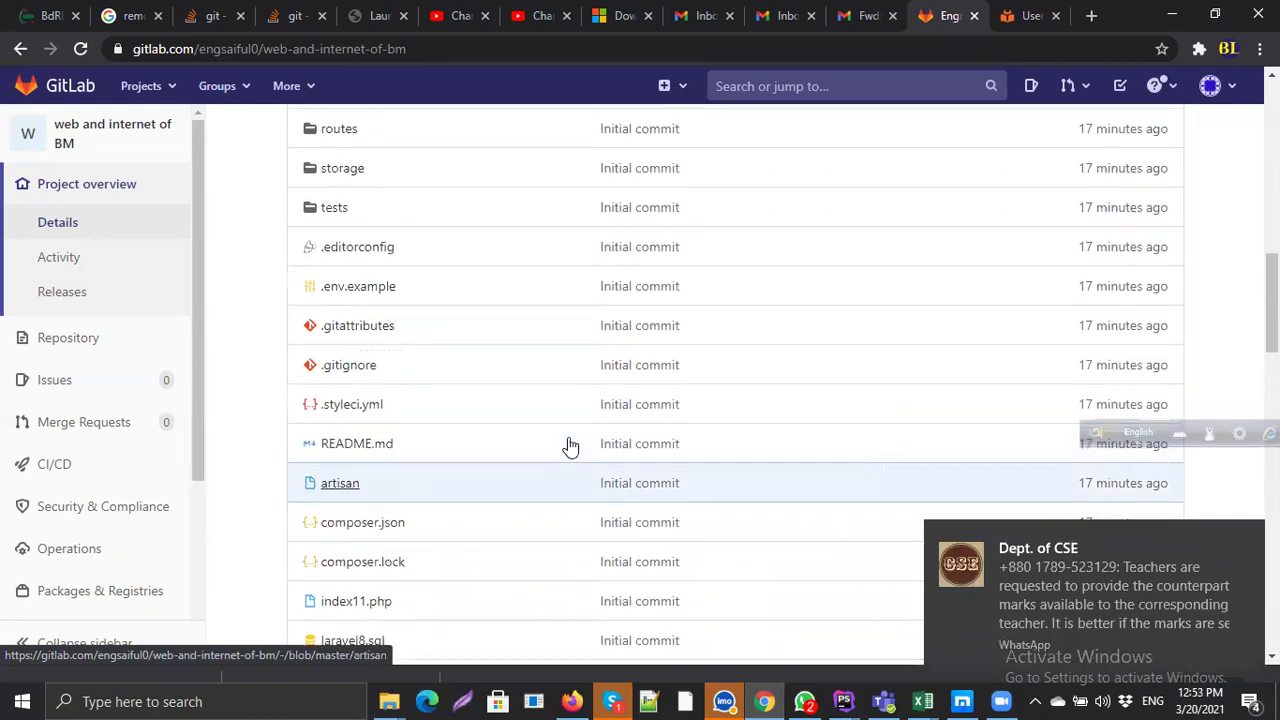
{"action": "scroll", "coordinate": [571, 444], "scroll_direction": "up", "scroll_amount": 2}
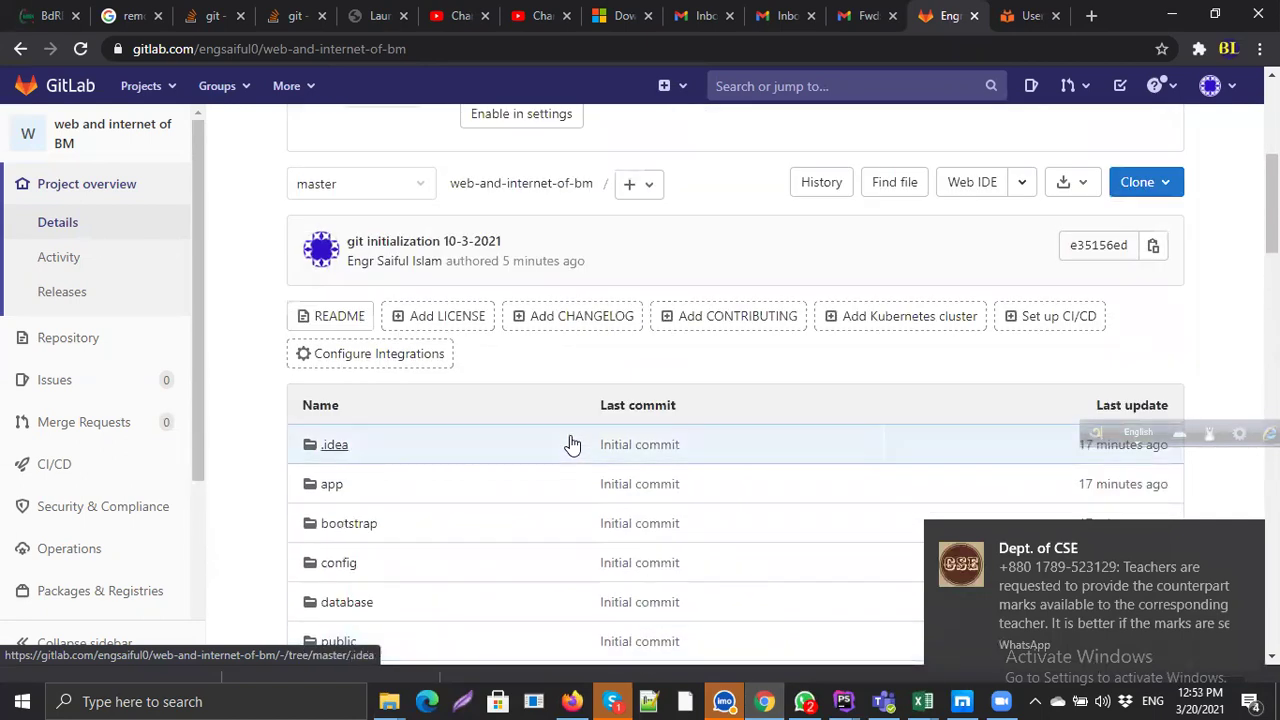
{"action": "scroll", "coordinate": [571, 446], "scroll_direction": "down", "scroll_amount": 4}
Step: View resources/views/contact_us.blade.php, then return to the mylaravel PhpStorm window
{"action": "left_click", "coordinate": [343, 308]}
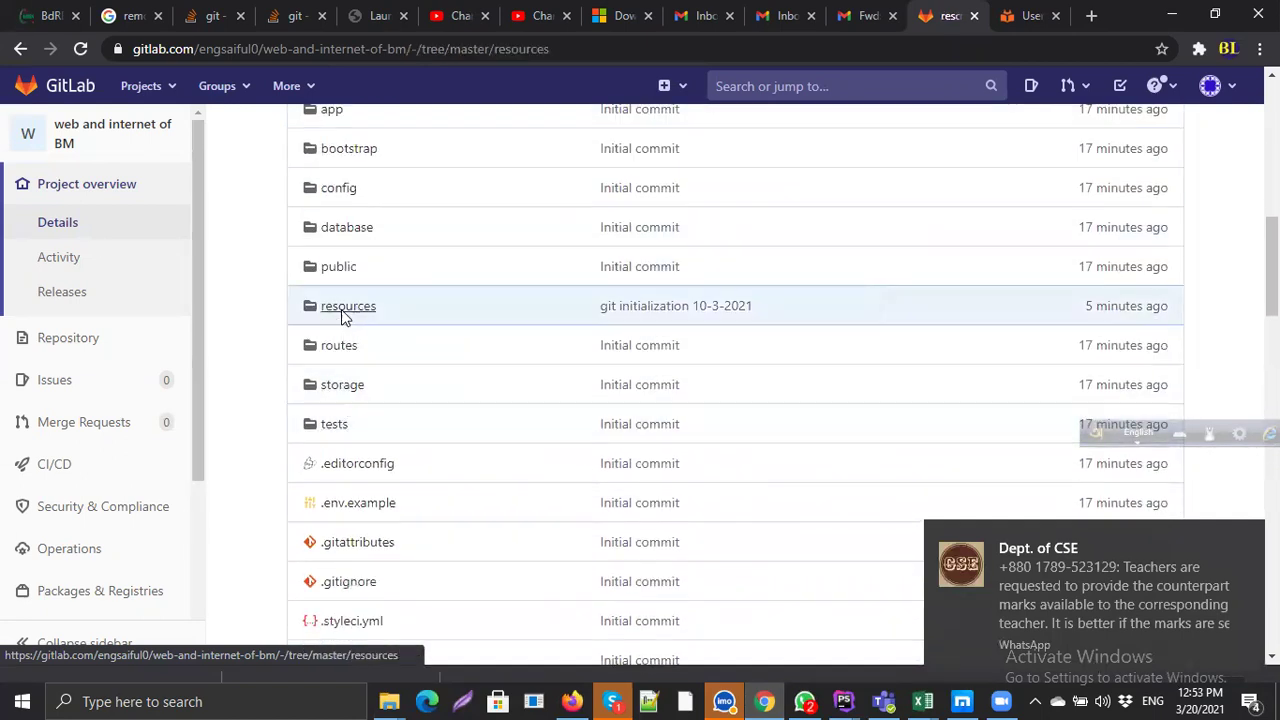
{"action": "scroll", "coordinate": [497, 349], "scroll_direction": "down", "scroll_amount": 1}
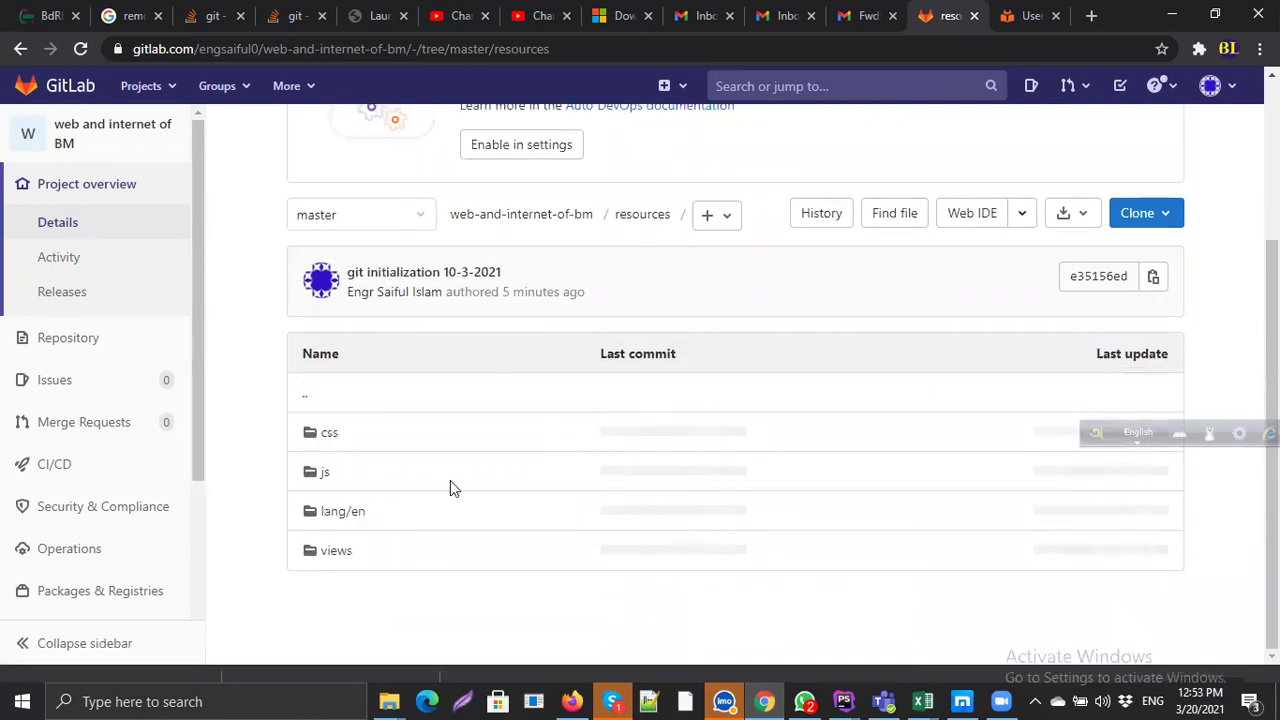
{"action": "left_click", "coordinate": [334, 560]}
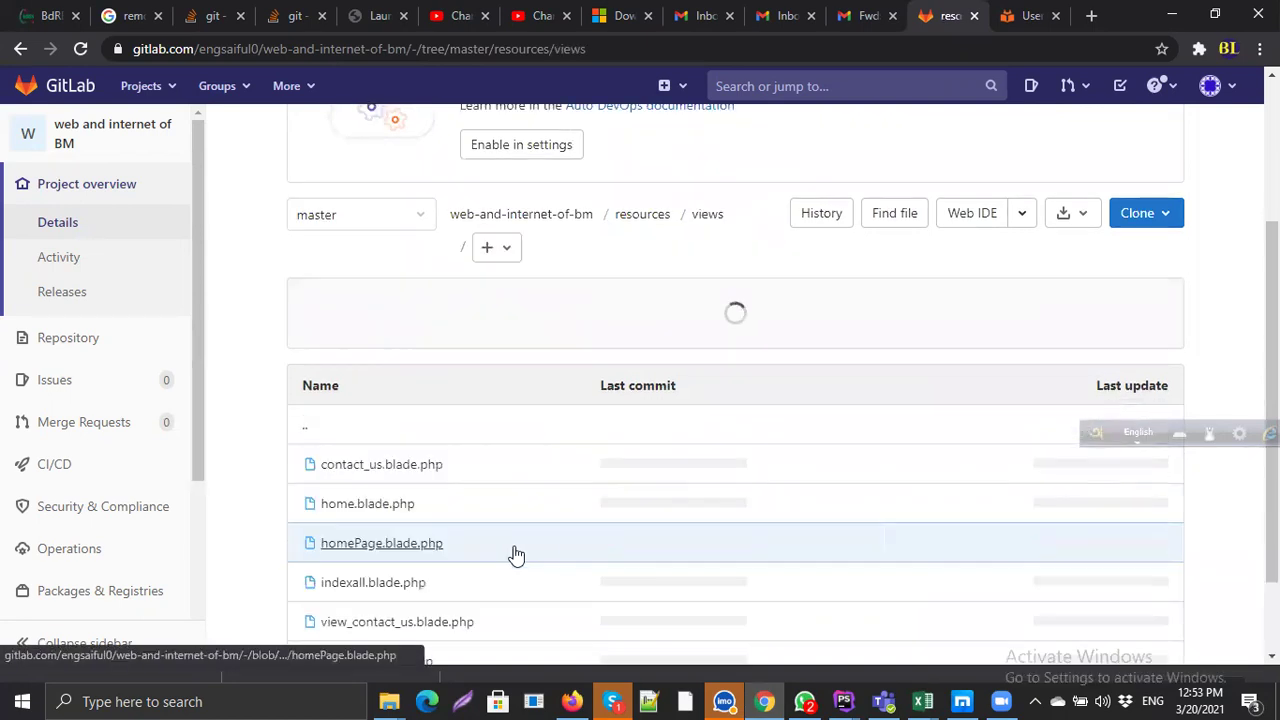
{"action": "scroll", "coordinate": [514, 555], "scroll_direction": "down", "scroll_amount": 2}
{"action": "left_click", "coordinate": [363, 366]}
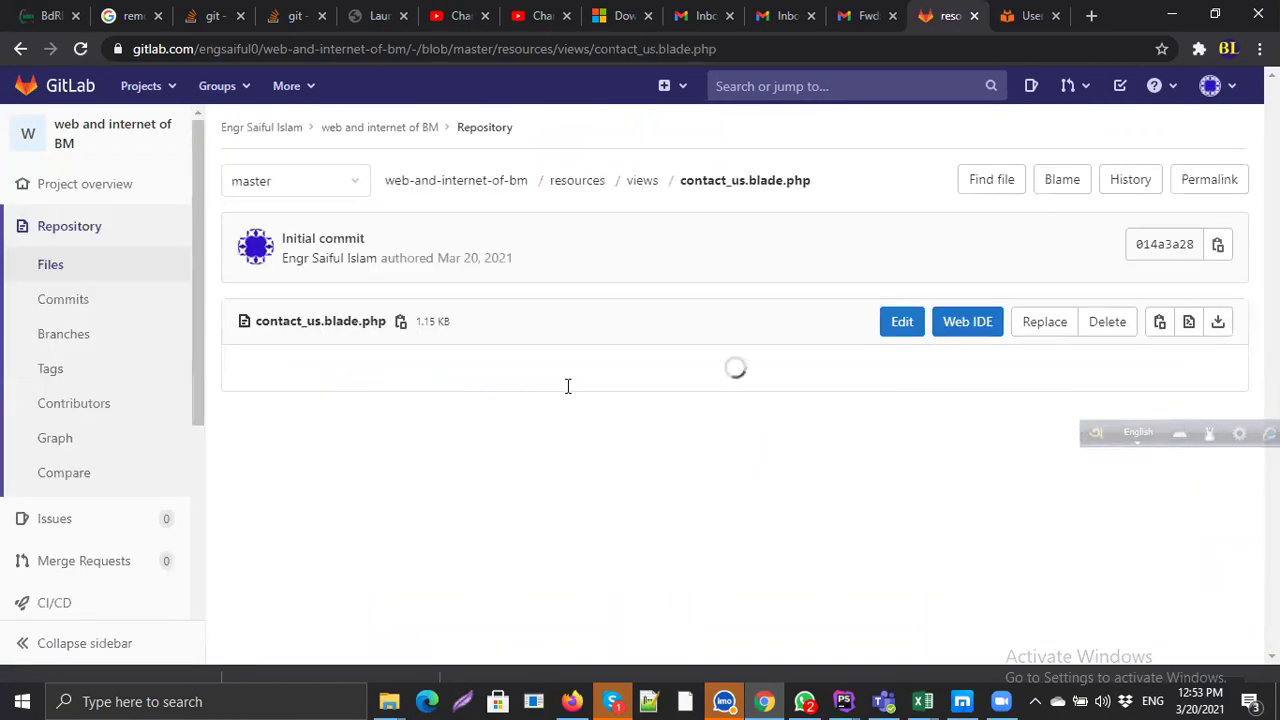
{"action": "scroll", "coordinate": [548, 432], "scroll_direction": "down", "scroll_amount": 2}
{"action": "scroll", "coordinate": [549, 434], "scroll_direction": "down", "scroll_amount": 4}
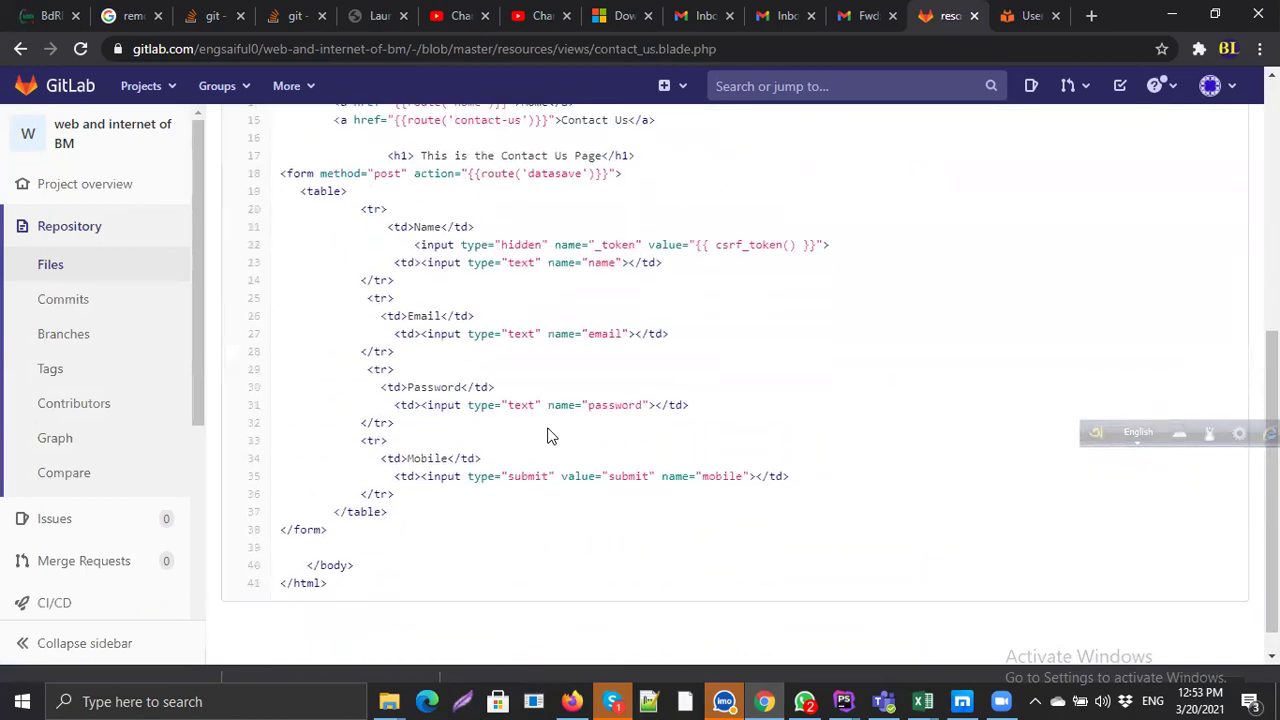
{"action": "scroll", "coordinate": [746, 508], "scroll_direction": "up", "scroll_amount": 5}
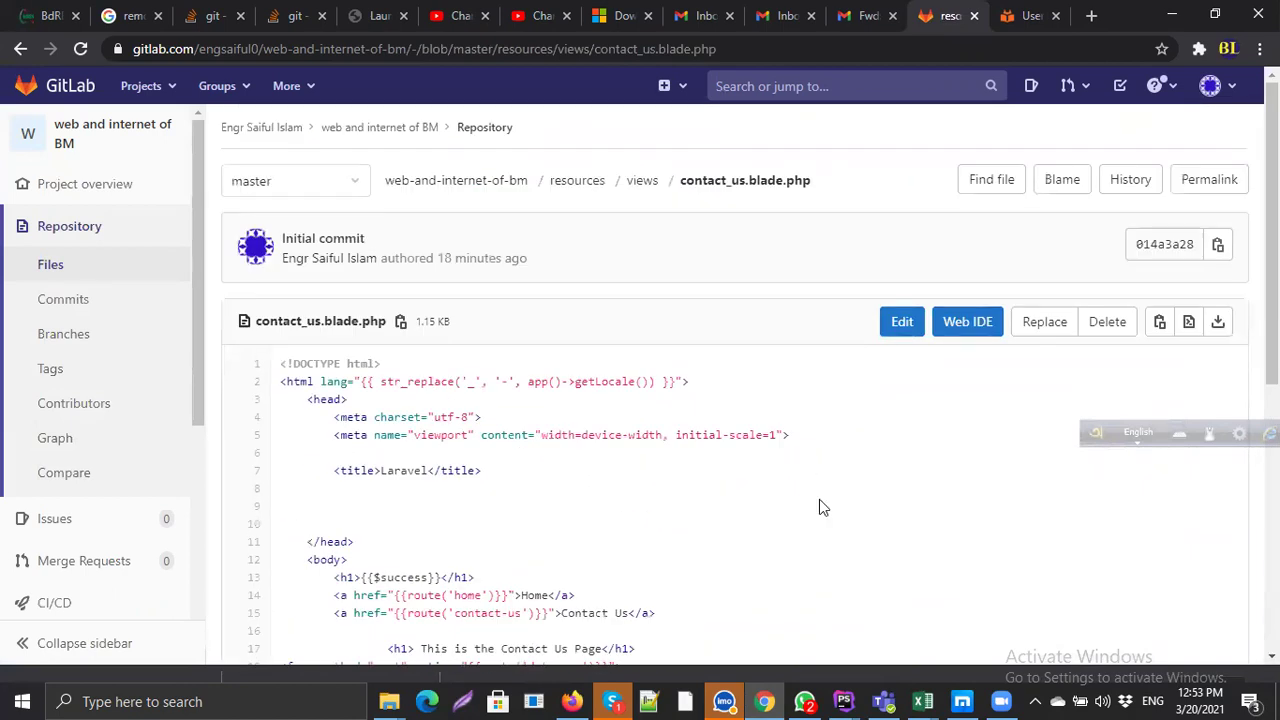
{"action": "mouse_move", "coordinate": [843, 701]}
{"action": "left_click", "coordinate": [945, 588]}
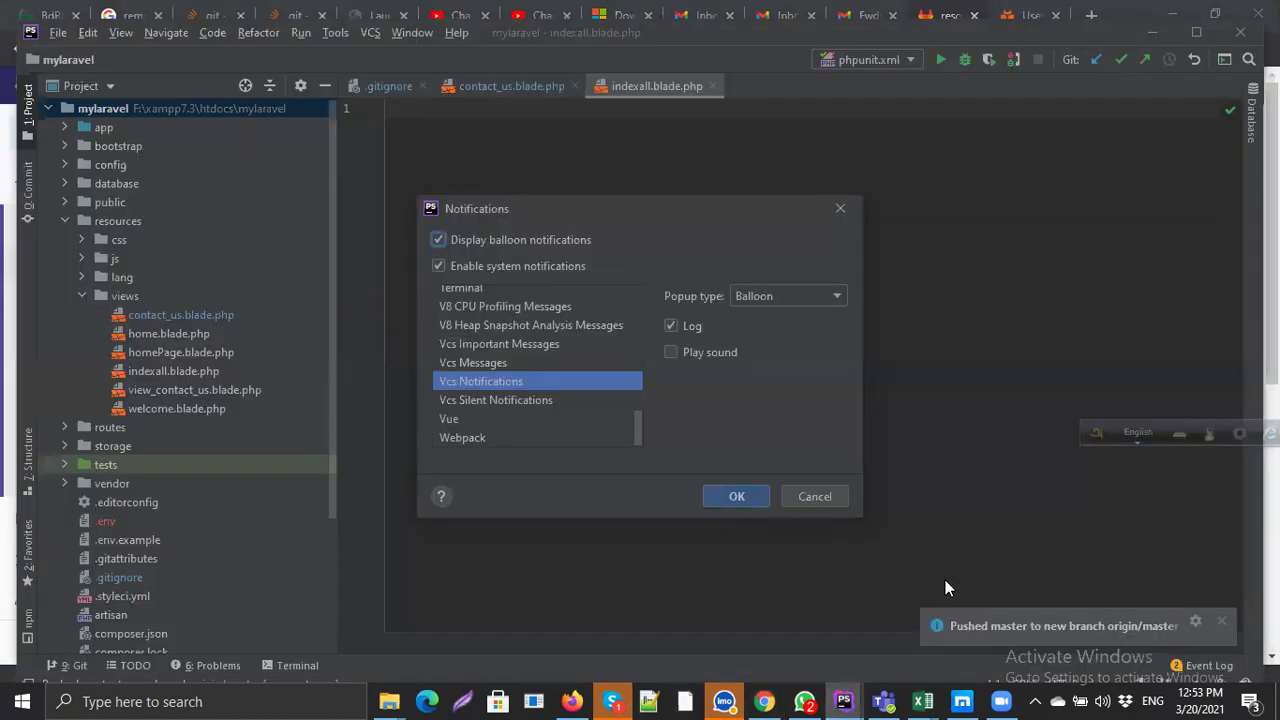
Step: Dismiss the notification settings and open home.blade.php to look at link lines 13-15
{"action": "left_click", "coordinate": [813, 497]}
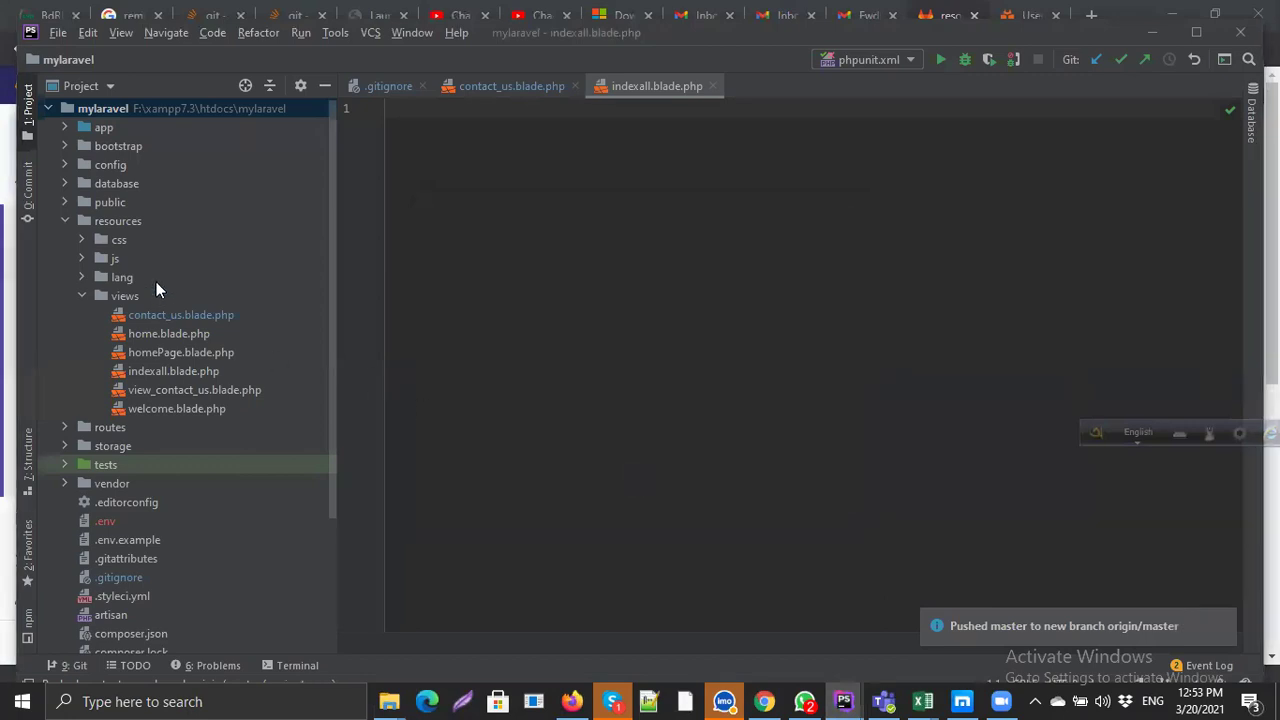
{"action": "left_click", "coordinate": [58, 220]}
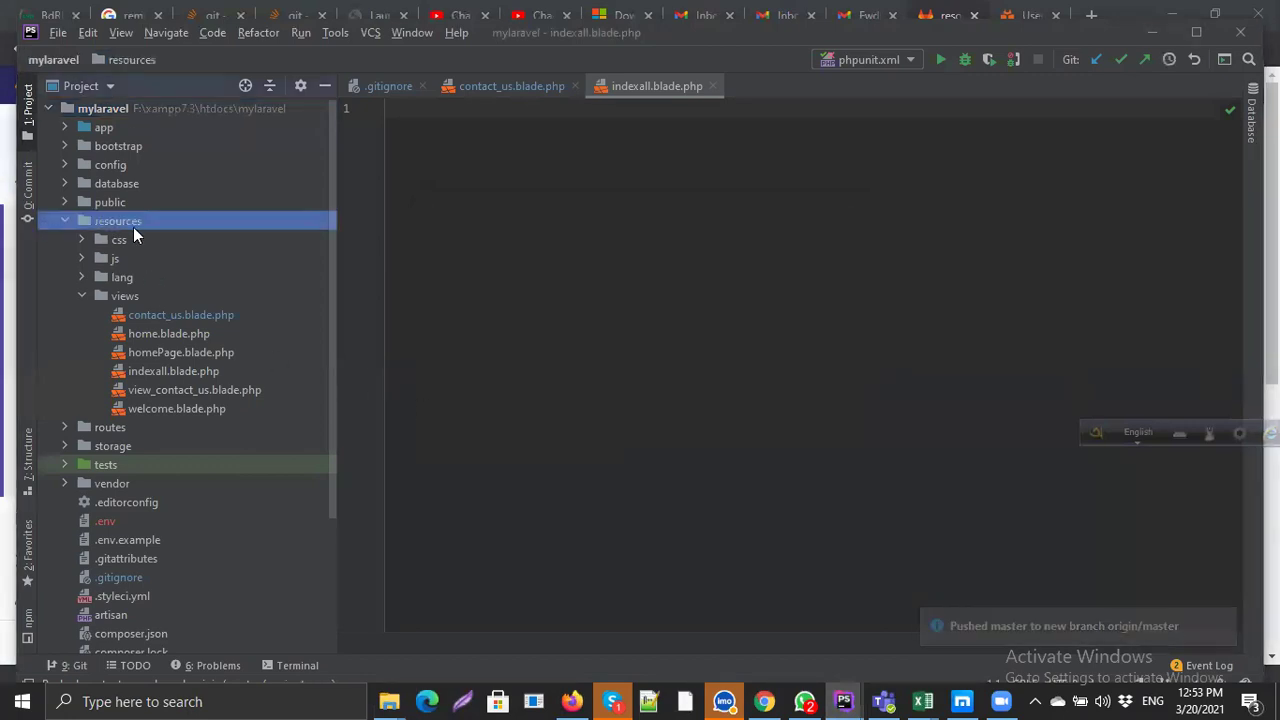
{"action": "double_click", "coordinate": [187, 339]}
{"action": "left_click", "coordinate": [629, 306]}
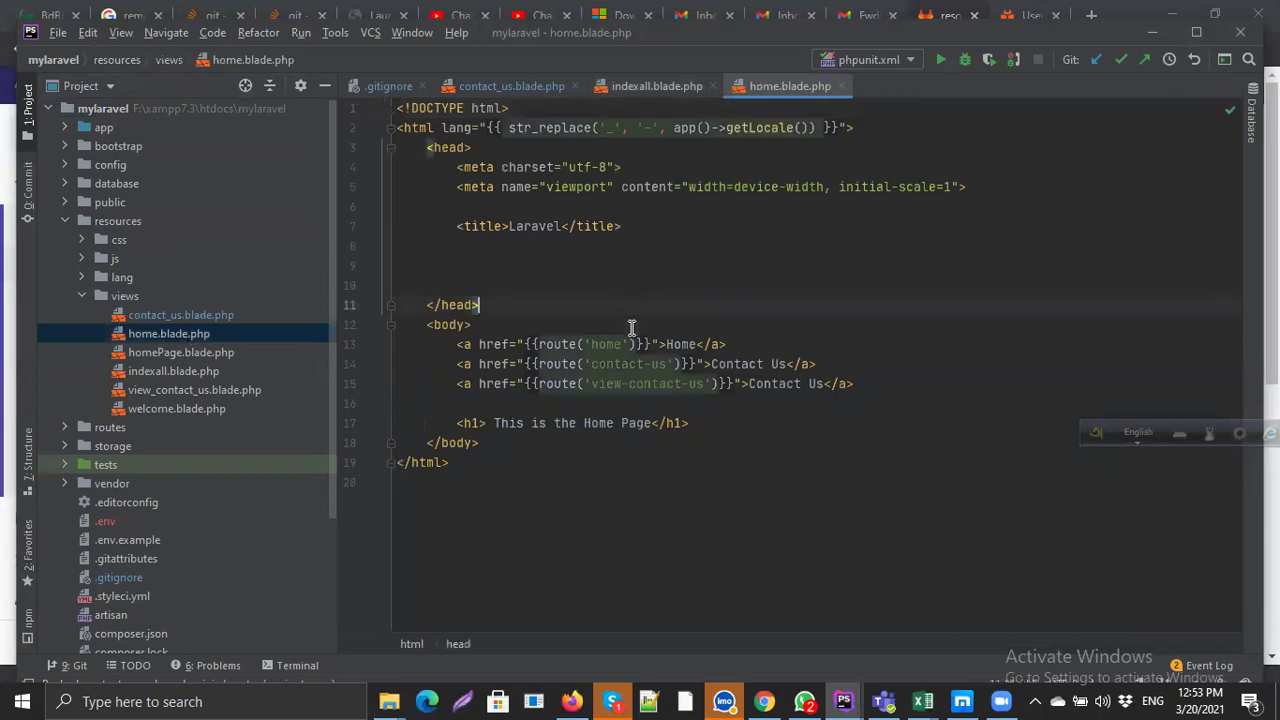
{"action": "left_click_drag", "start_coordinate": [853, 384], "coordinate": [411, 344]}
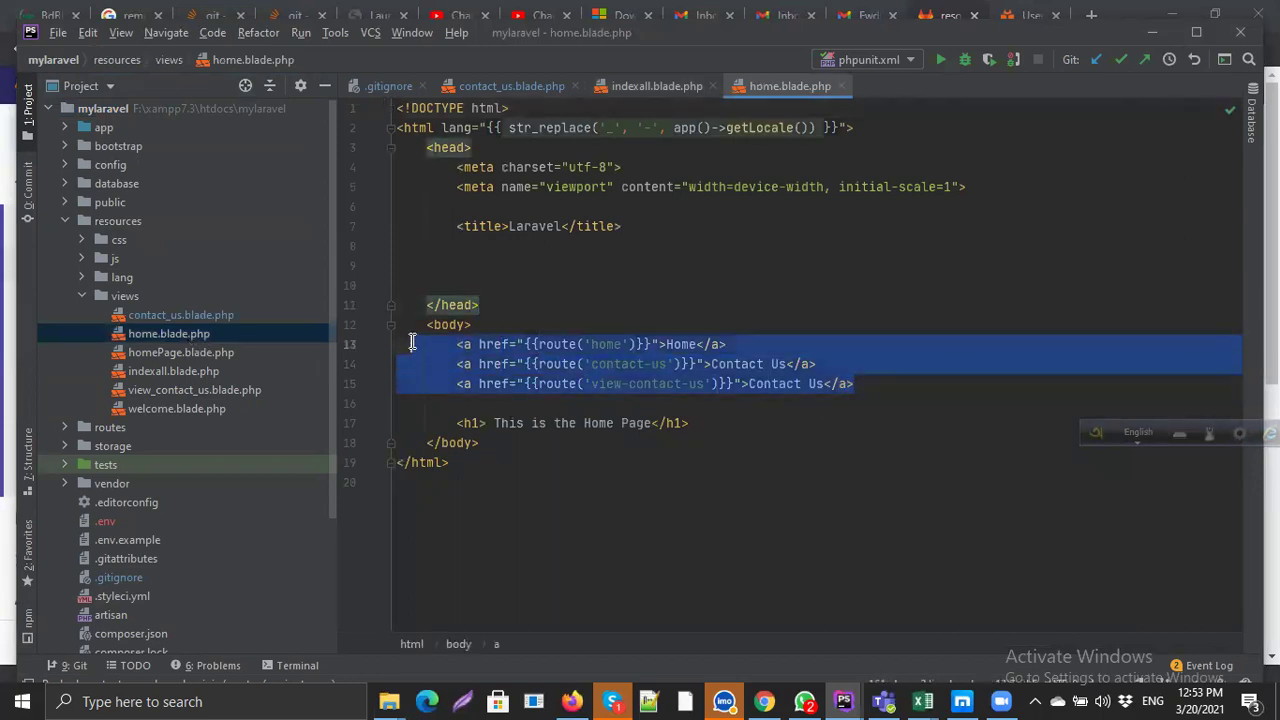
{"action": "left_click", "coordinate": [527, 405]}
Step: Create details.blade.php in resources/views and add it to Git
{"action": "left_click_drag", "start_coordinate": [141, 312], "coordinate": [125, 303]}
{"action": "right_click", "coordinate": [125, 300]}
{"action": "mouse_move", "coordinate": [174, 229]}
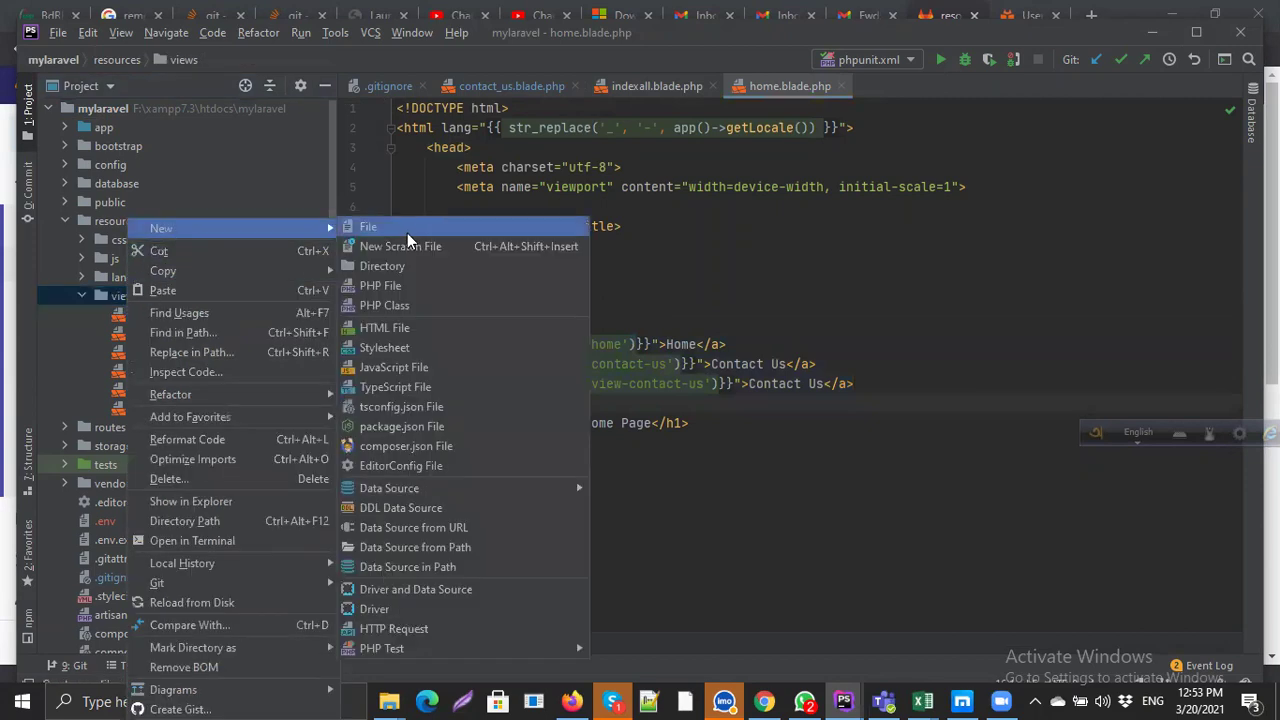
{"action": "left_click", "coordinate": [424, 227]}
{"action": "type", "text": "details.bla"}
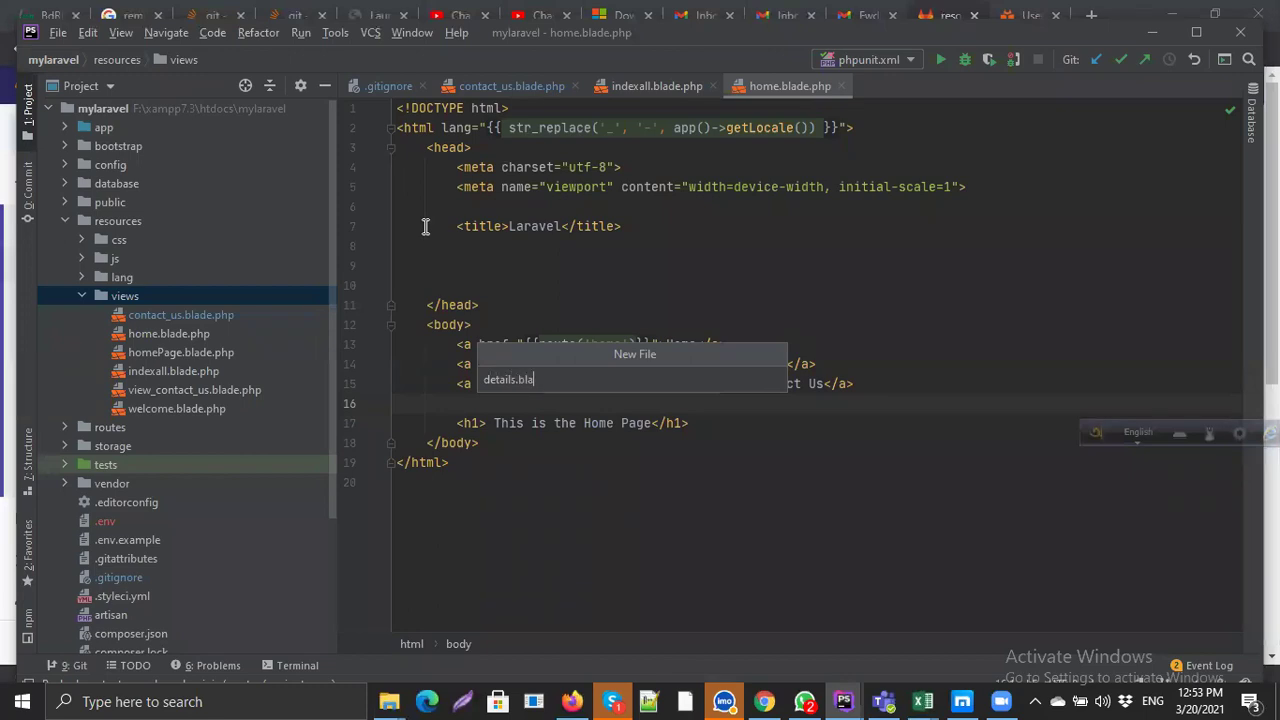
{"action": "type", "text": "de.php"}
{"action": "key", "text": "Return"}
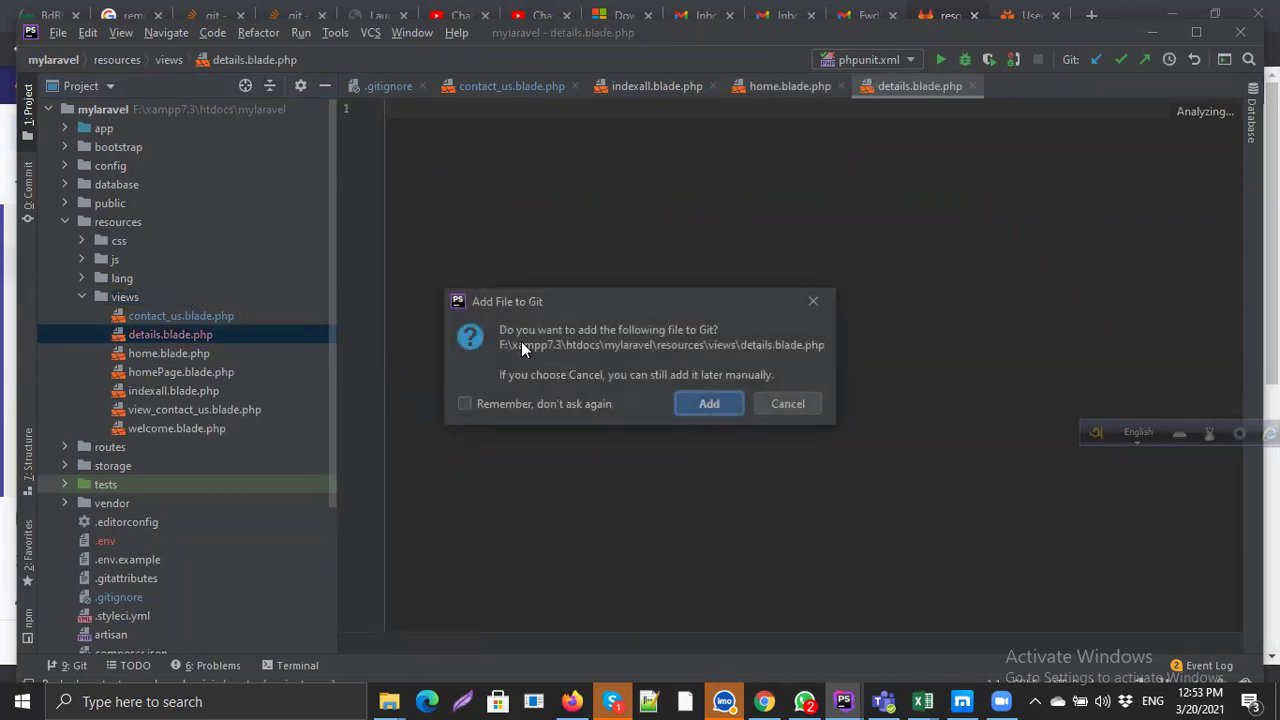
{"action": "left_click", "coordinate": [708, 404]}
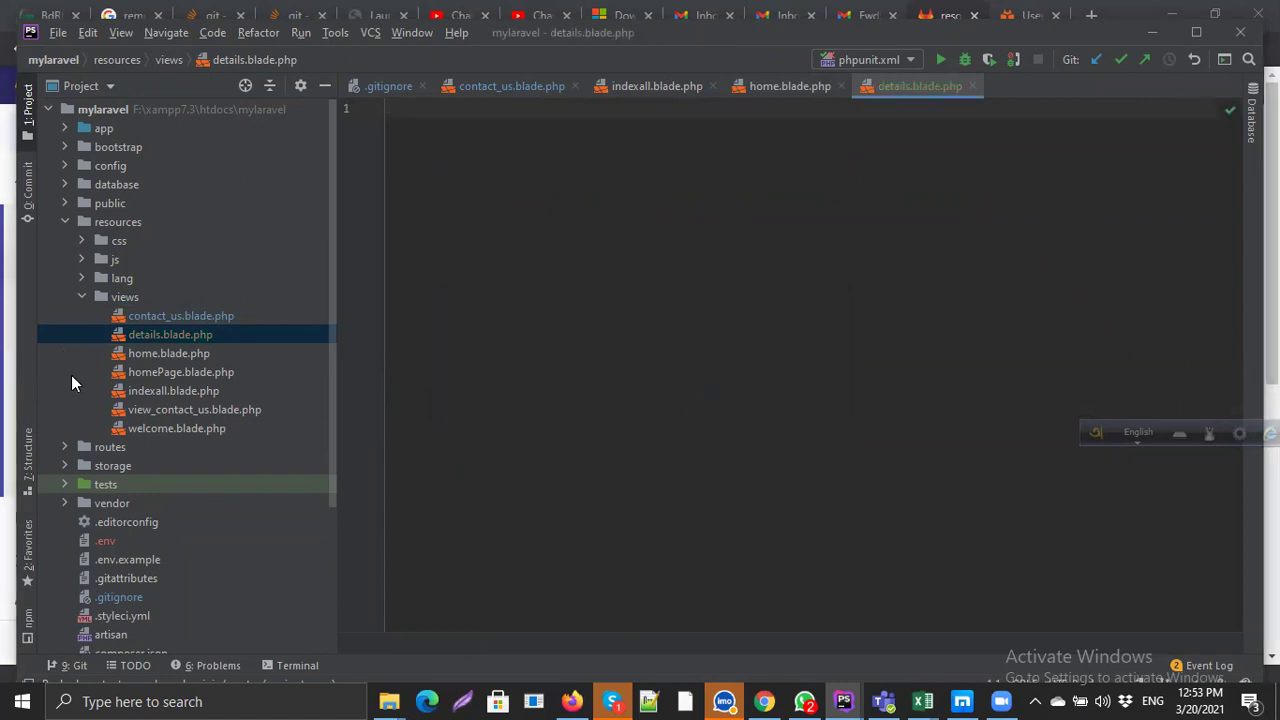
Step: Commit the three changed files as last_commit_of_this_day despite code analysis warnings
{"action": "left_click", "coordinate": [1132, 84]}
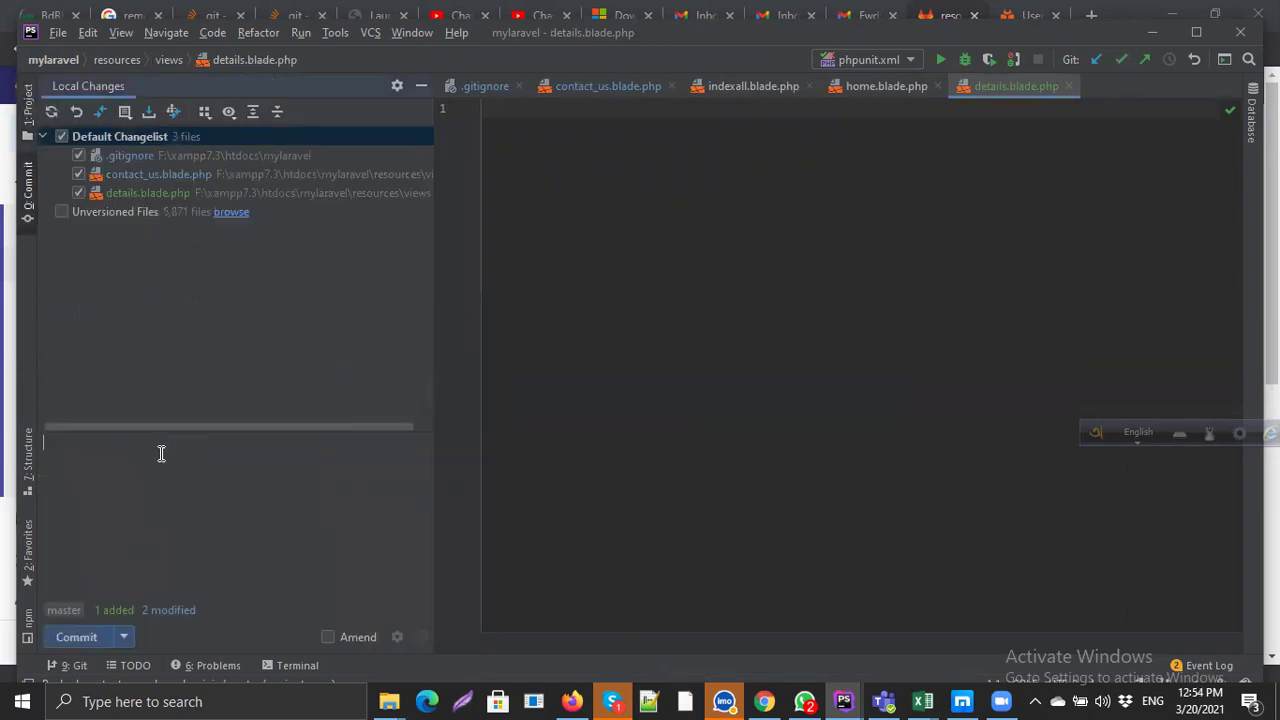
{"action": "type", "text": "last_commit"}
{"action": "key", "text": "BackSpace"}
{"action": "key", "text": "BackSpace"}
{"action": "key", "text": "BackSpace"}
{"action": "type", "text": "_of_this_day"}
{"action": "left_click", "coordinate": [73, 637]}
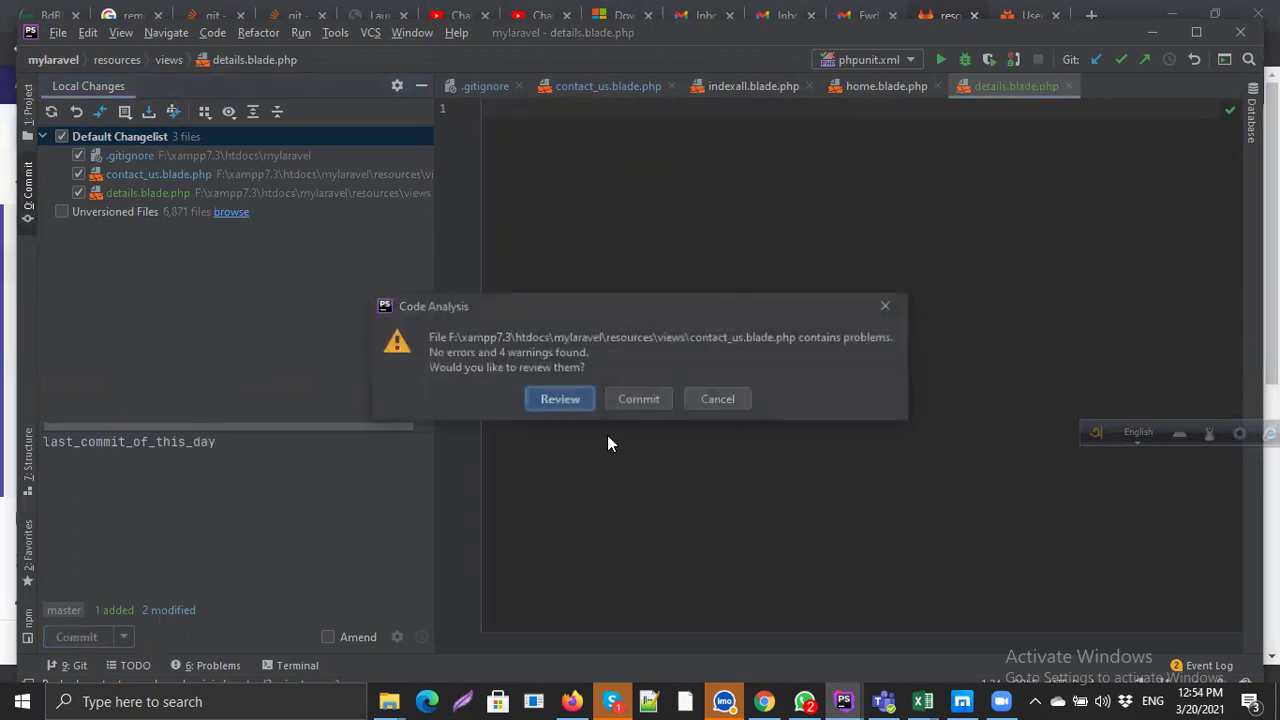
{"action": "left_click", "coordinate": [648, 400]}
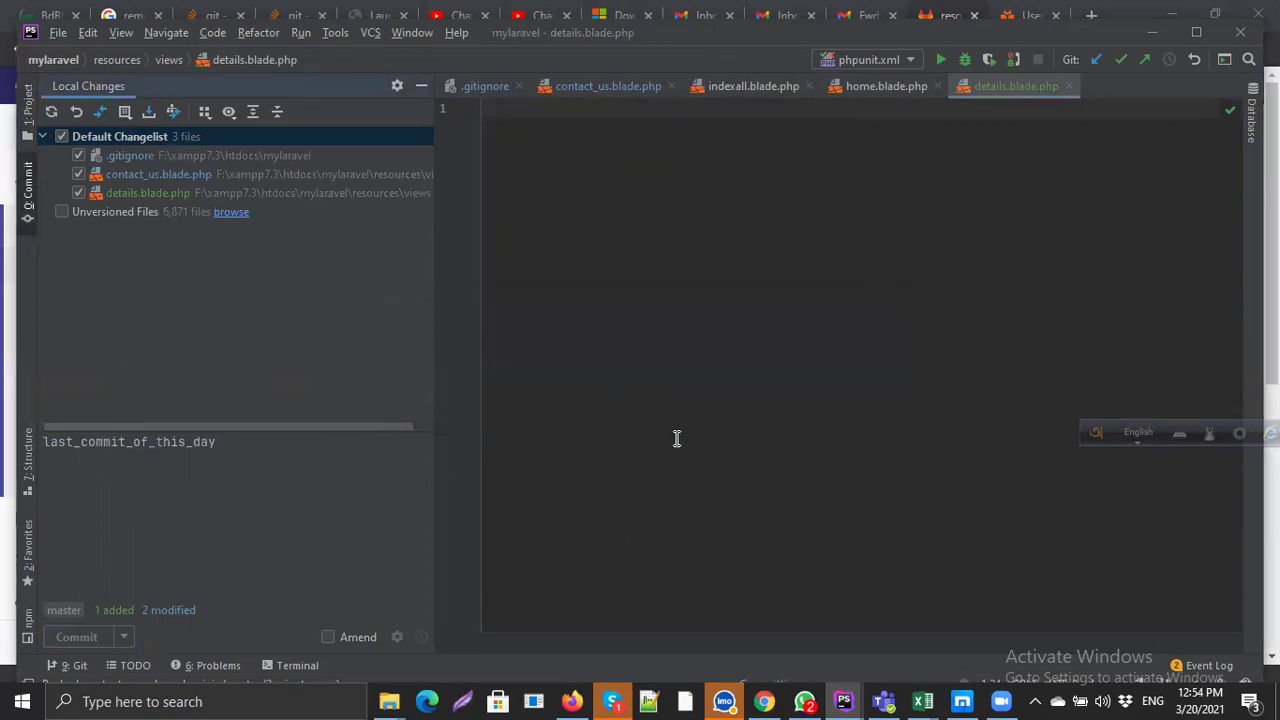
{"action": "key", "text": "ctrl+shift+k"}
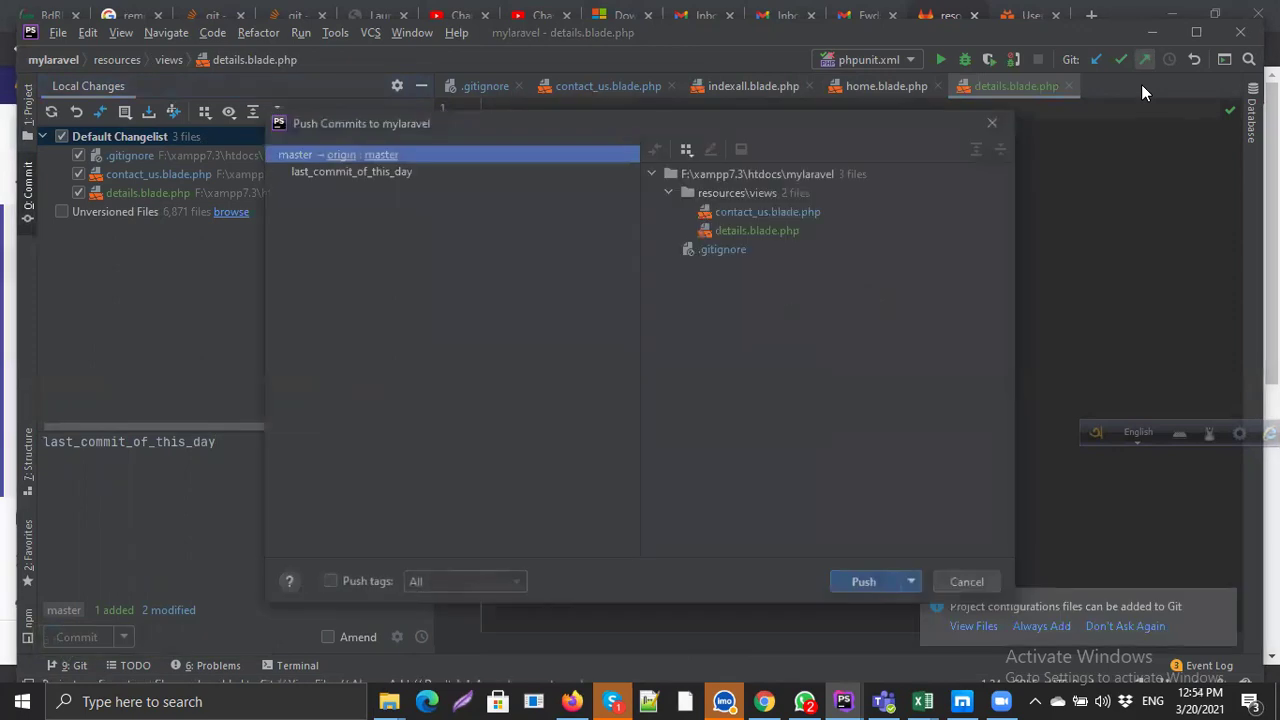
Step: Push last_commit_of_this_day to origin/master and go back to GitLab's contact_us.blade.php page
{"action": "left_click", "coordinate": [356, 172]}
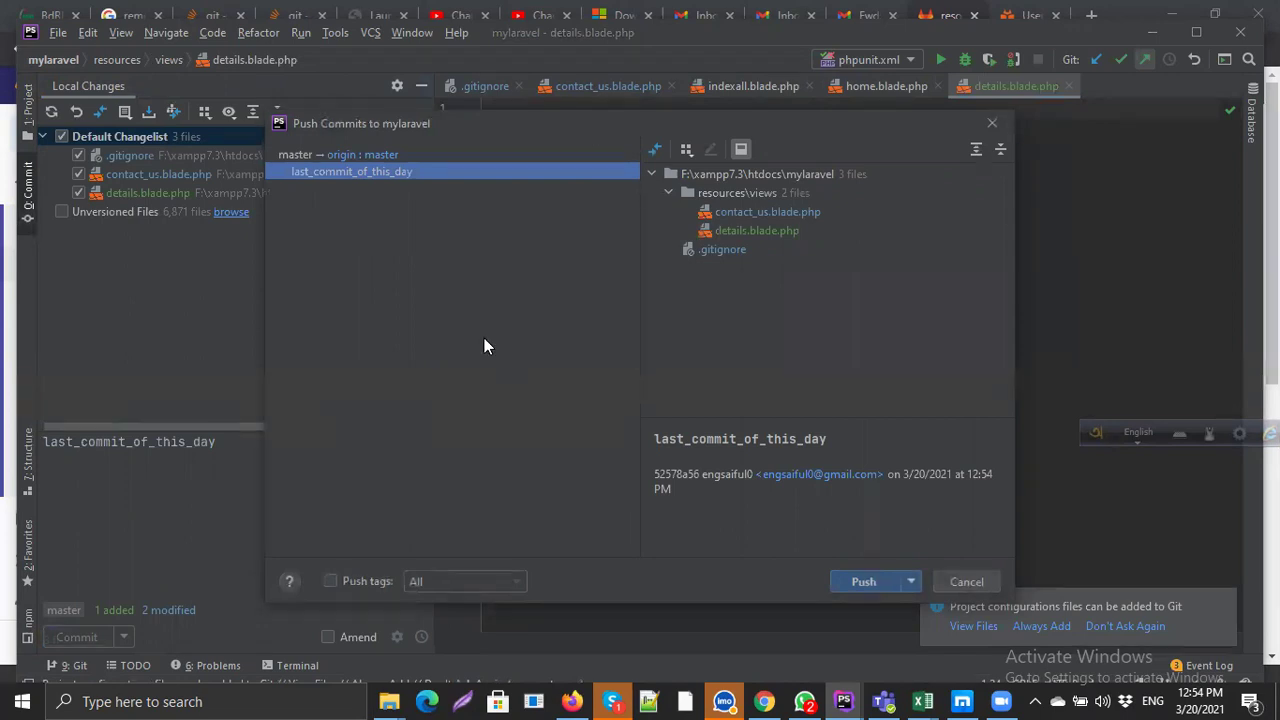
{"action": "left_click", "coordinate": [863, 581]}
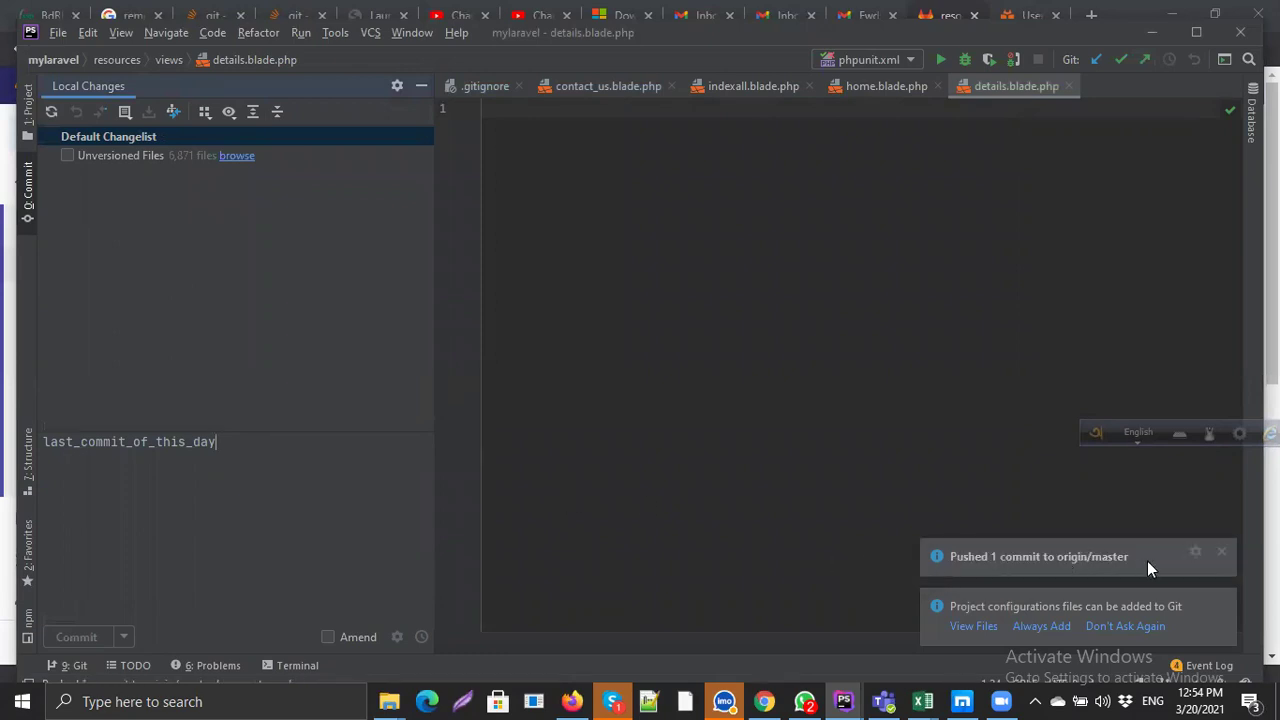
{"action": "left_click", "coordinate": [763, 701]}
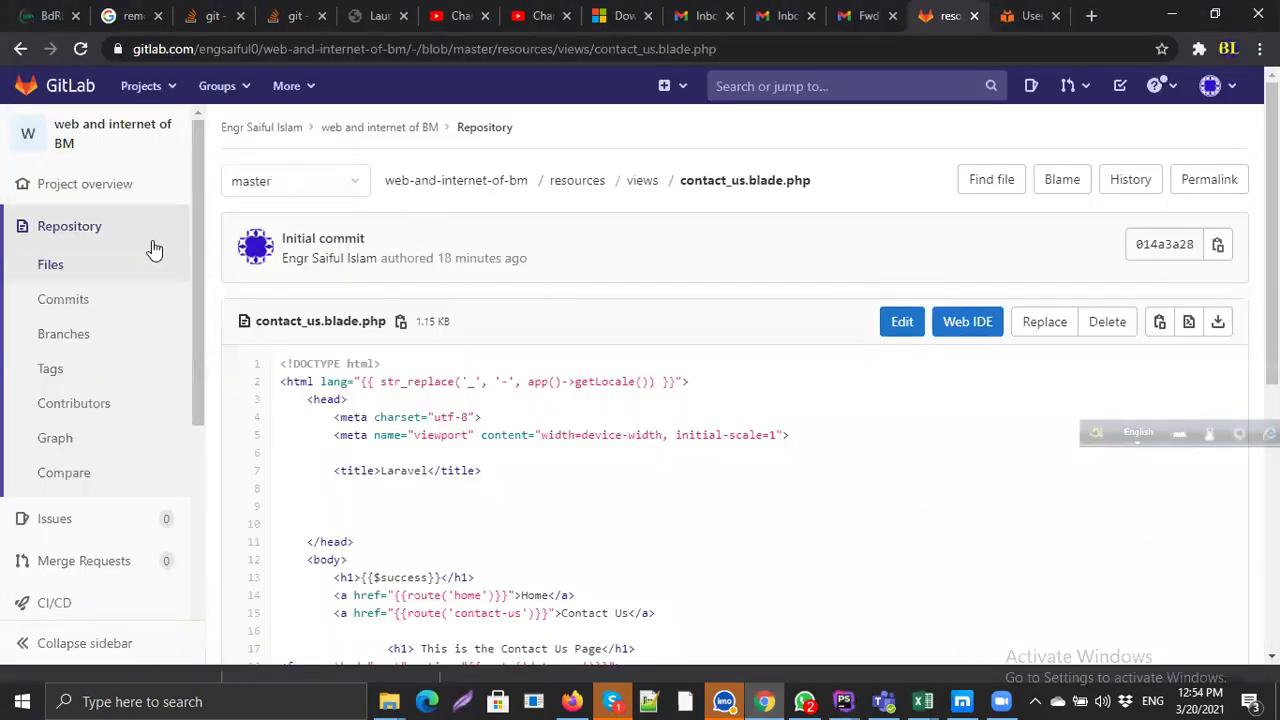
Step: Open the web and internet of BM project from Your projects
{"action": "left_click", "coordinate": [145, 86]}
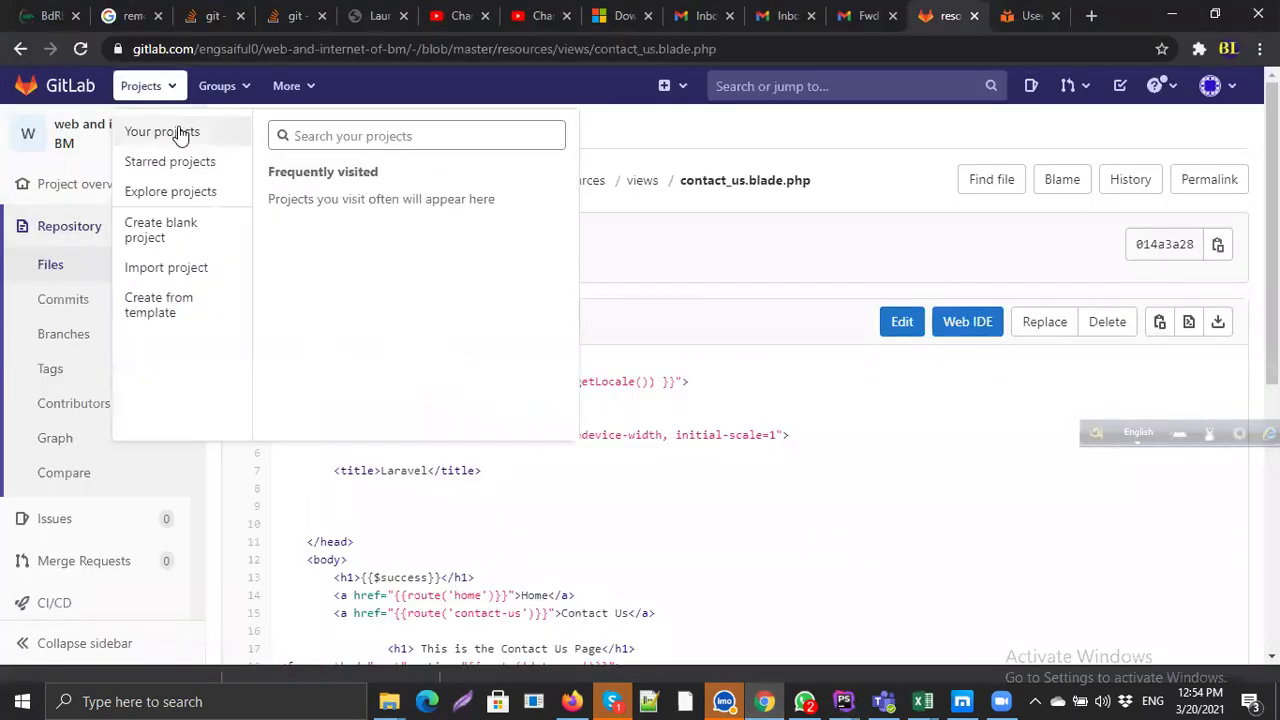
{"action": "left_click", "coordinate": [180, 140]}
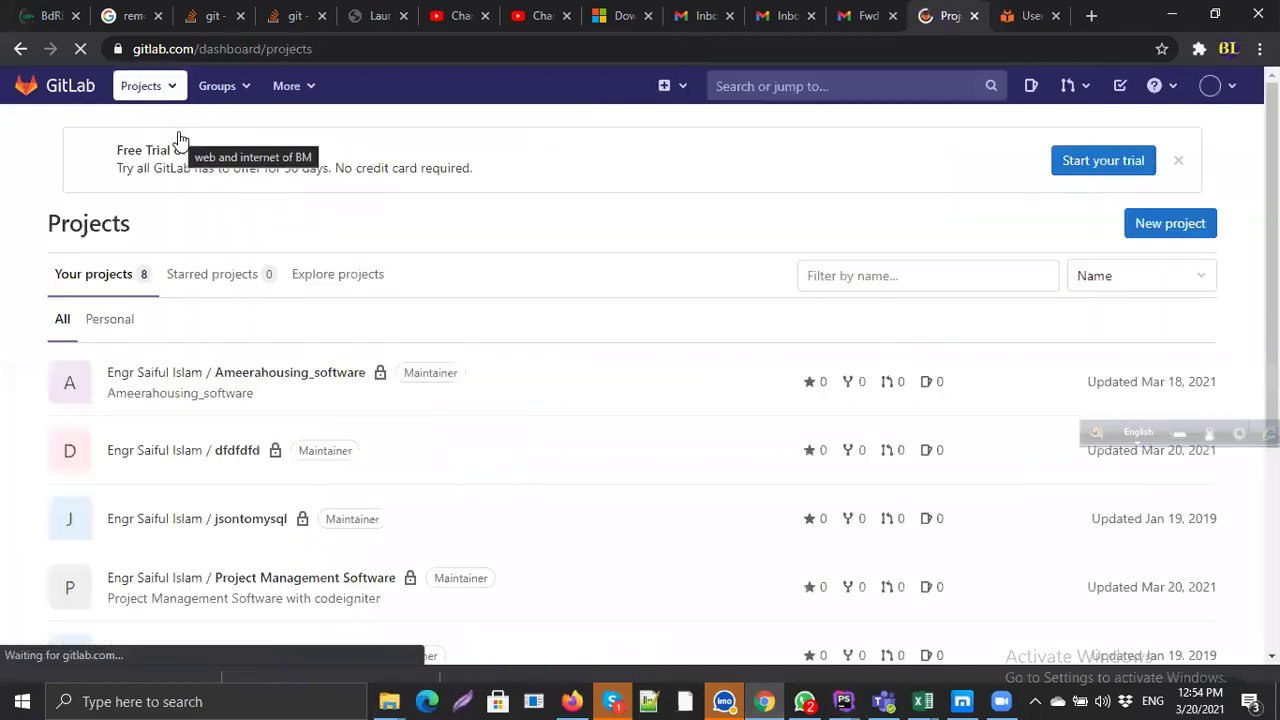
{"action": "scroll", "coordinate": [460, 454], "scroll_direction": "down", "scroll_amount": 3}
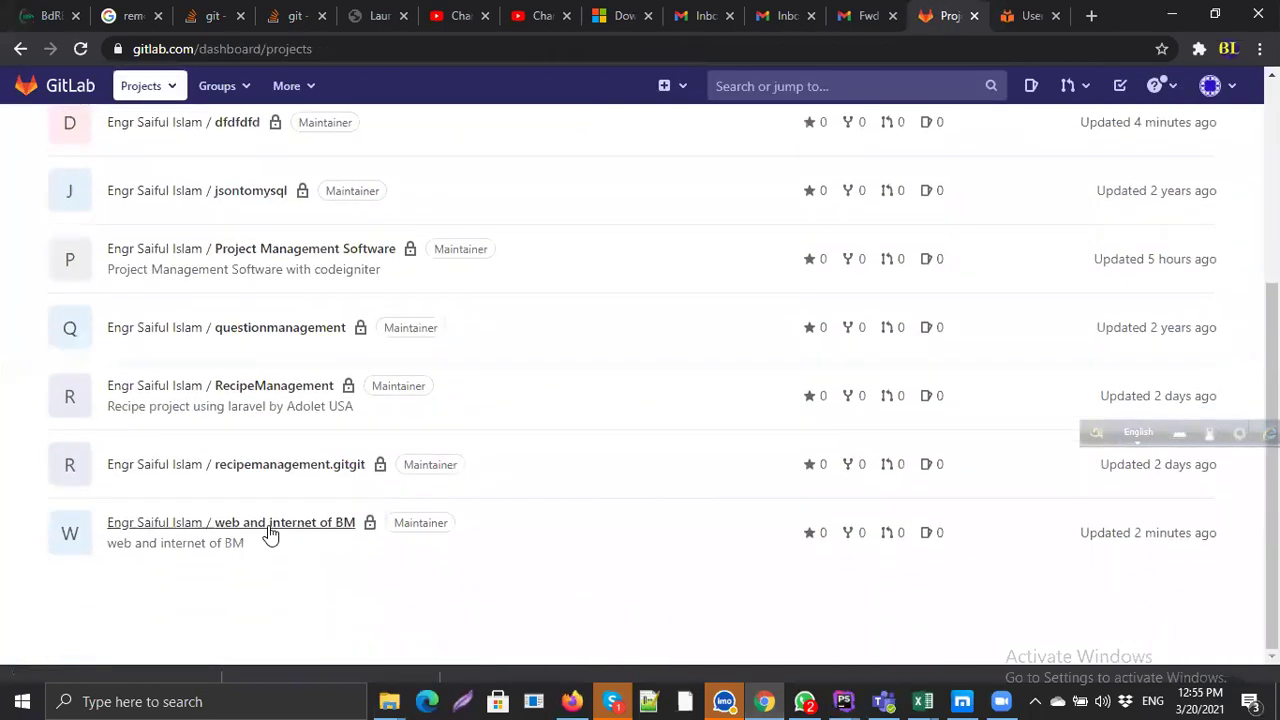
{"action": "left_click", "coordinate": [270, 533]}
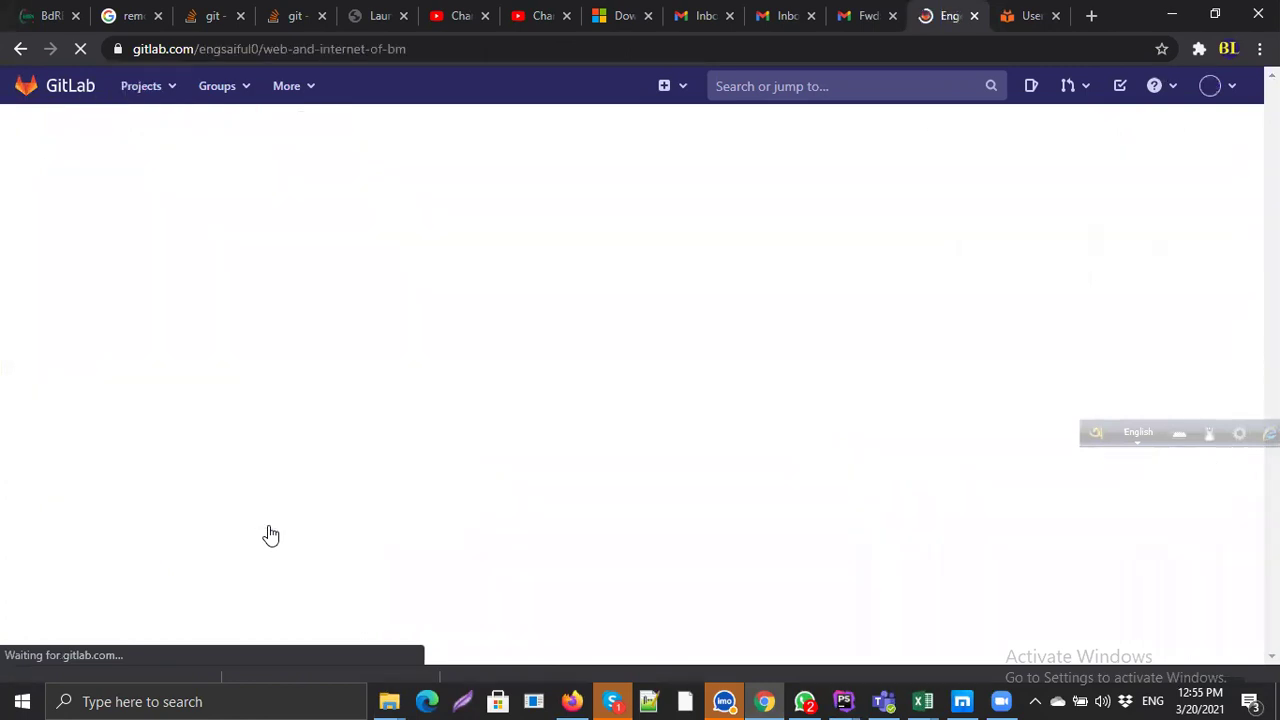
Step: Open the last_commit_of_this_day commit from the project's file list
{"action": "scroll", "coordinate": [272, 537], "scroll_direction": "down", "scroll_amount": 4}
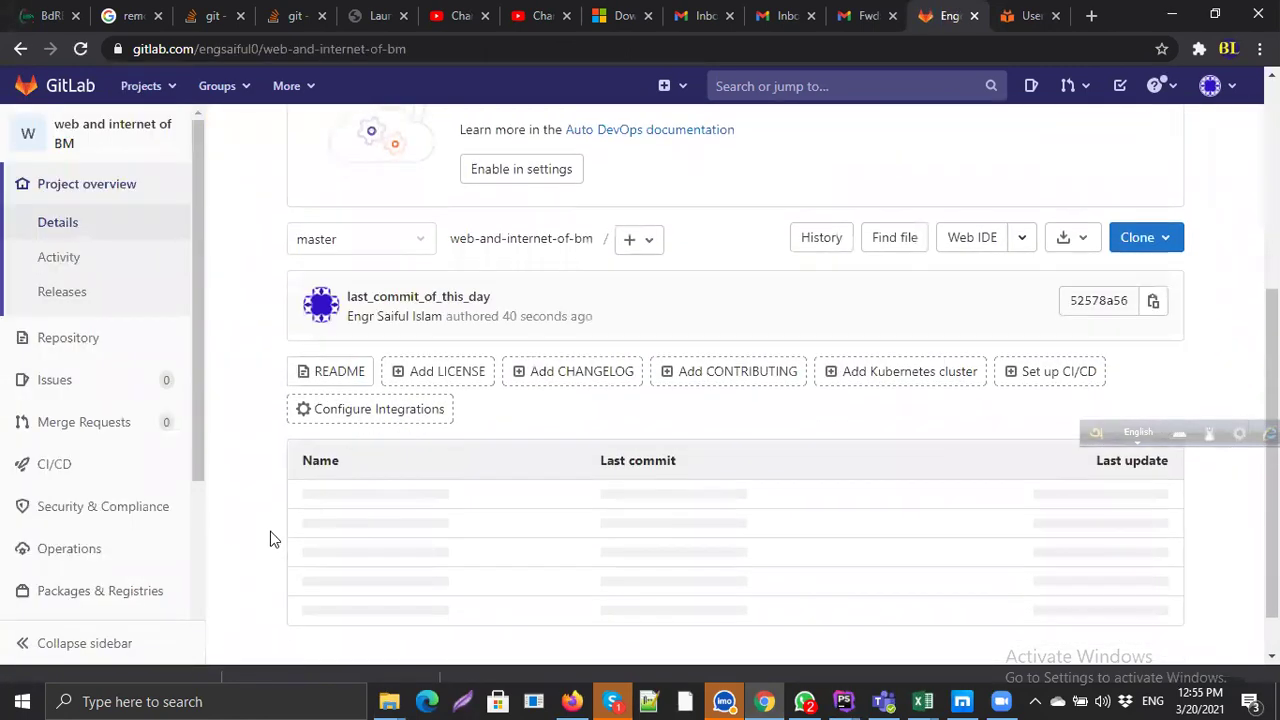
{"action": "scroll", "coordinate": [652, 492], "scroll_direction": "down", "scroll_amount": 1}
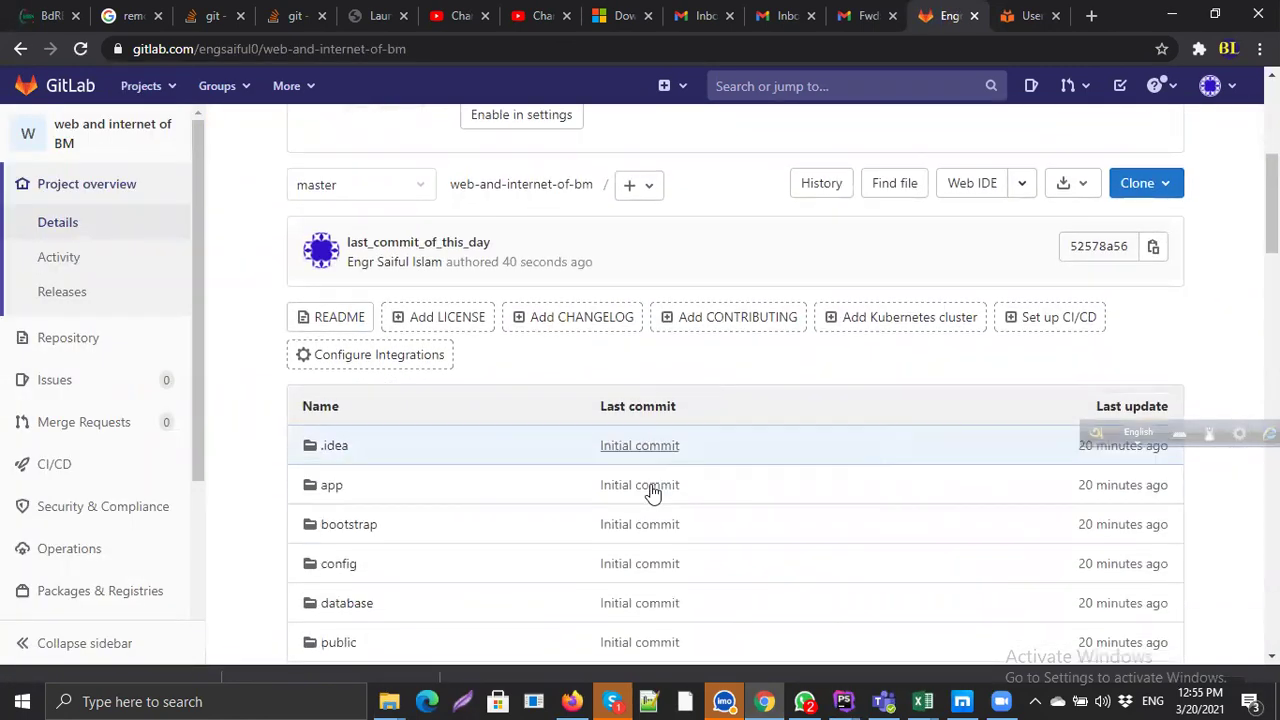
{"action": "scroll", "coordinate": [652, 492], "scroll_direction": "down", "scroll_amount": 3}
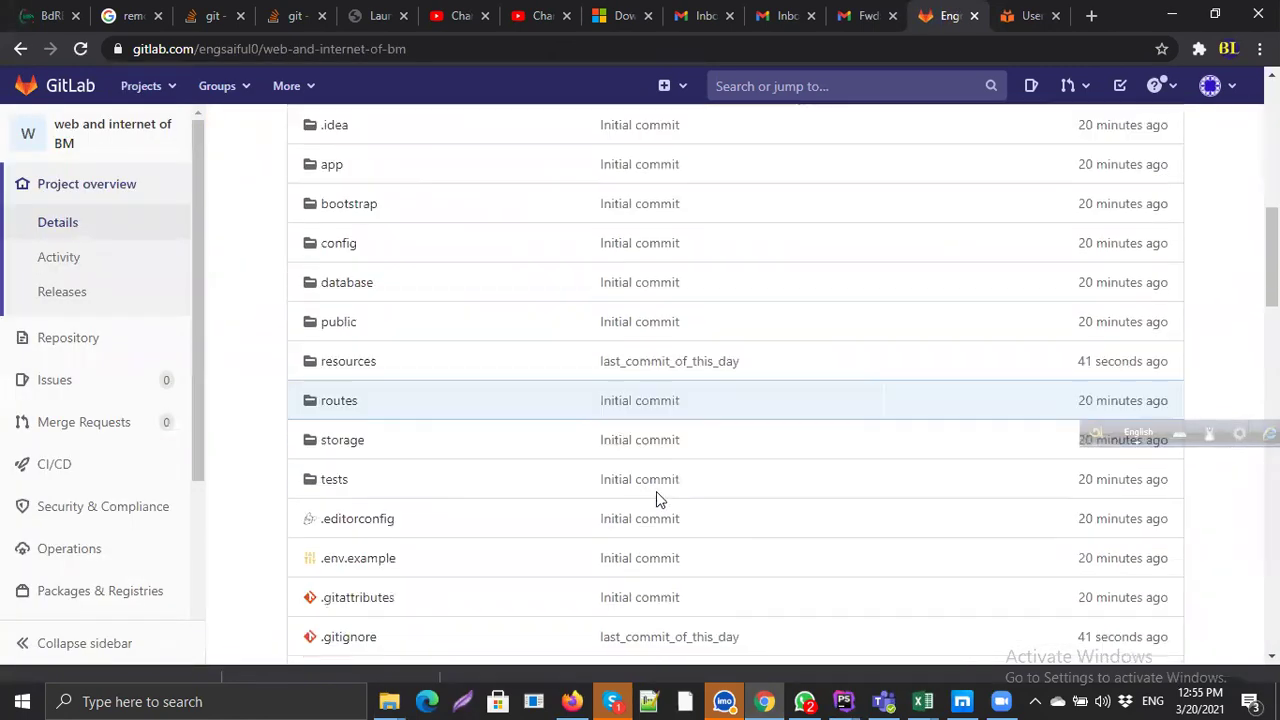
{"action": "left_click", "coordinate": [680, 362]}
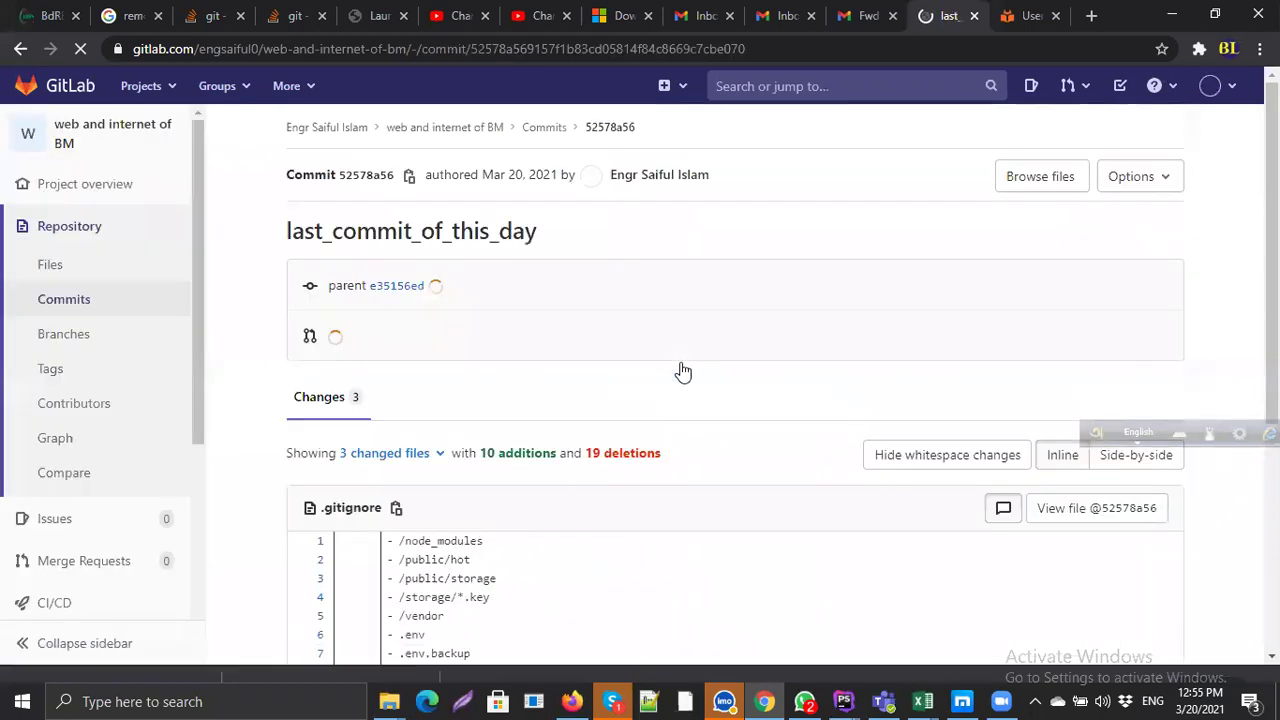
{"action": "scroll", "coordinate": [671, 399], "scroll_direction": "down", "scroll_amount": 3}
{"action": "scroll", "coordinate": [671, 399], "scroll_direction": "down", "scroll_amount": 2}
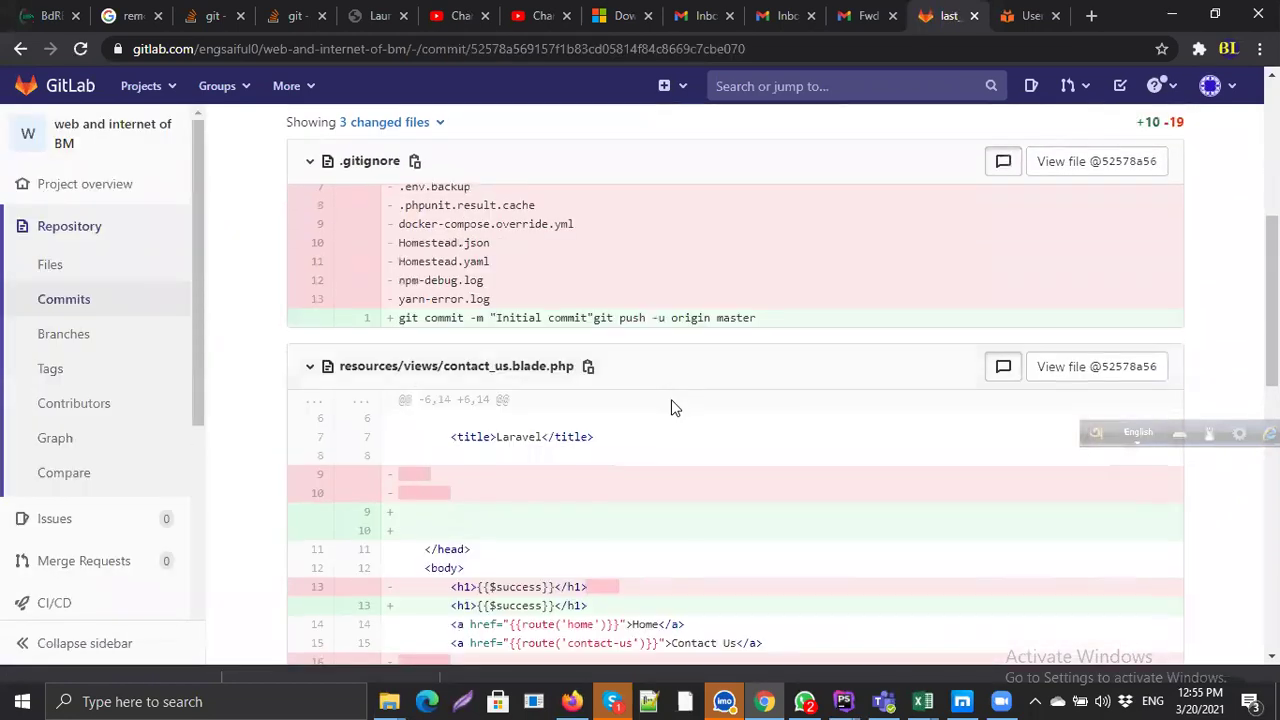
{"action": "scroll", "coordinate": [671, 406], "scroll_direction": "down", "scroll_amount": 1}
{"action": "scroll", "coordinate": [623, 366], "scroll_direction": "down", "scroll_amount": 3}
{"action": "scroll", "coordinate": [590, 486], "scroll_direction": "down", "scroll_amount": 5}
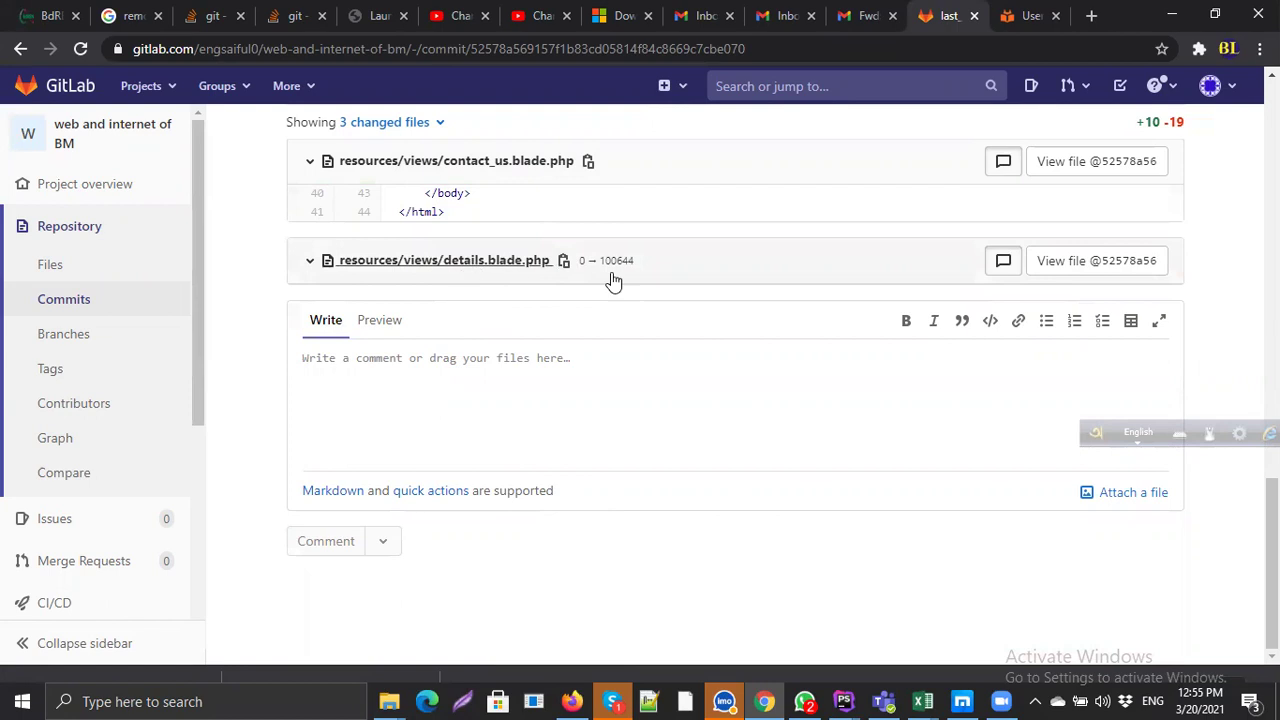
{"action": "scroll", "coordinate": [463, 320], "scroll_direction": "up", "scroll_amount": 10}
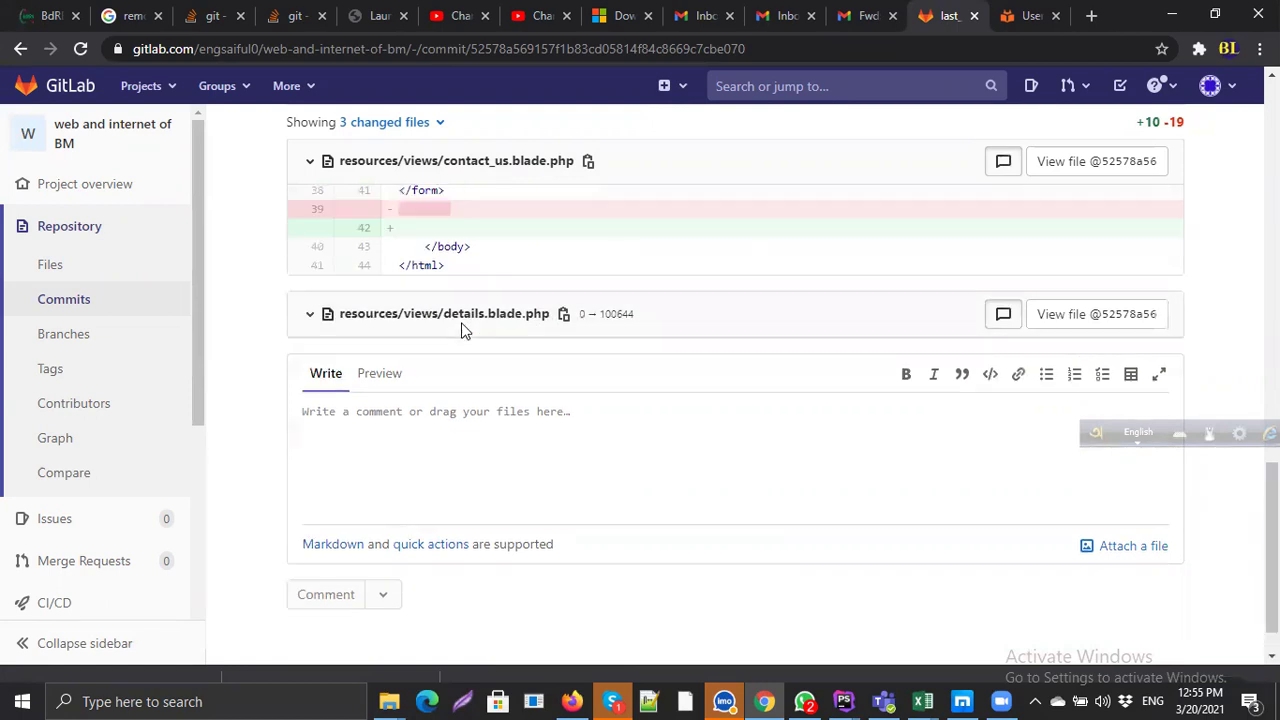
{"action": "scroll", "coordinate": [514, 370], "scroll_direction": "up", "scroll_amount": 4}
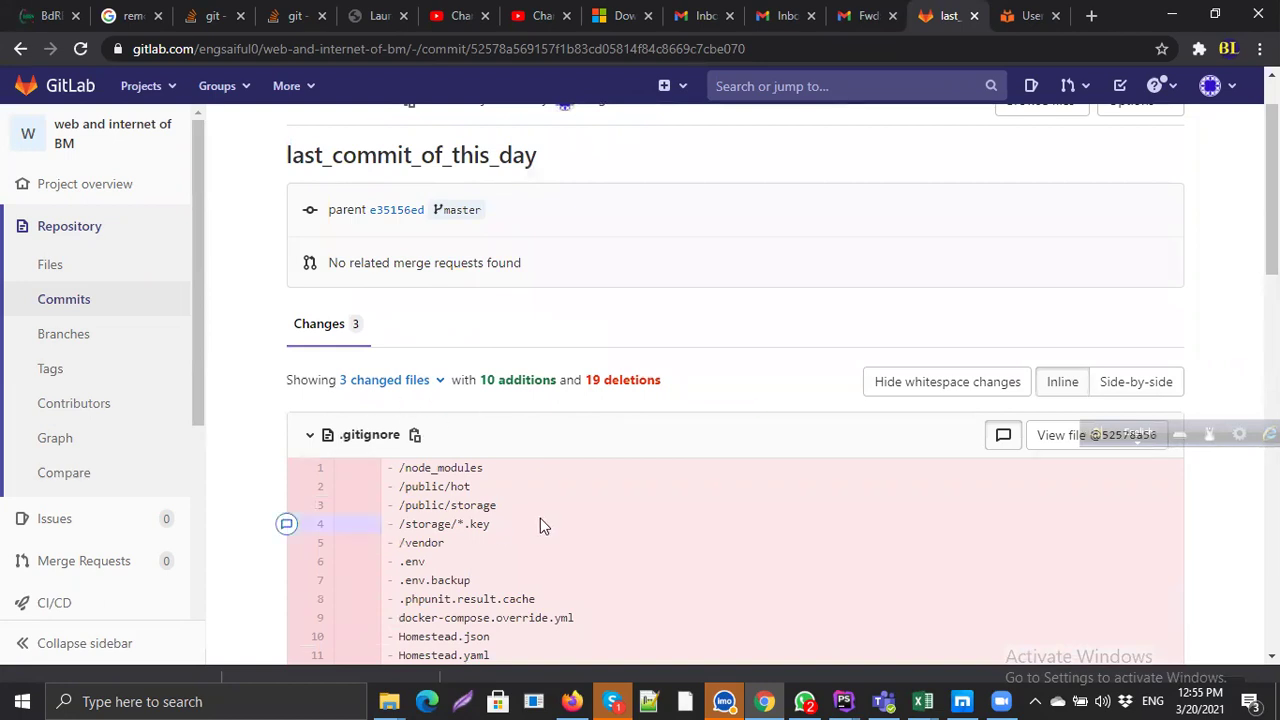
{"action": "scroll", "coordinate": [540, 520], "scroll_direction": "down", "scroll_amount": 15}
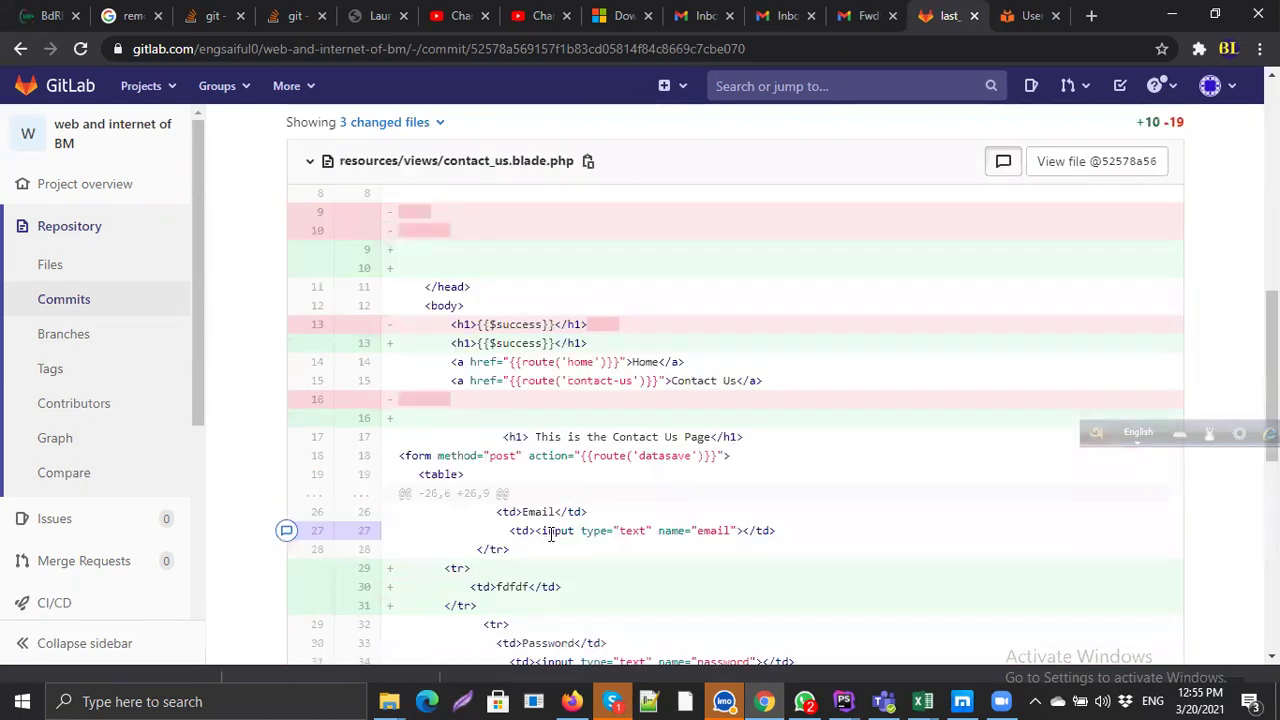
{"action": "scroll", "coordinate": [540, 525], "scroll_direction": "up", "scroll_amount": 15}
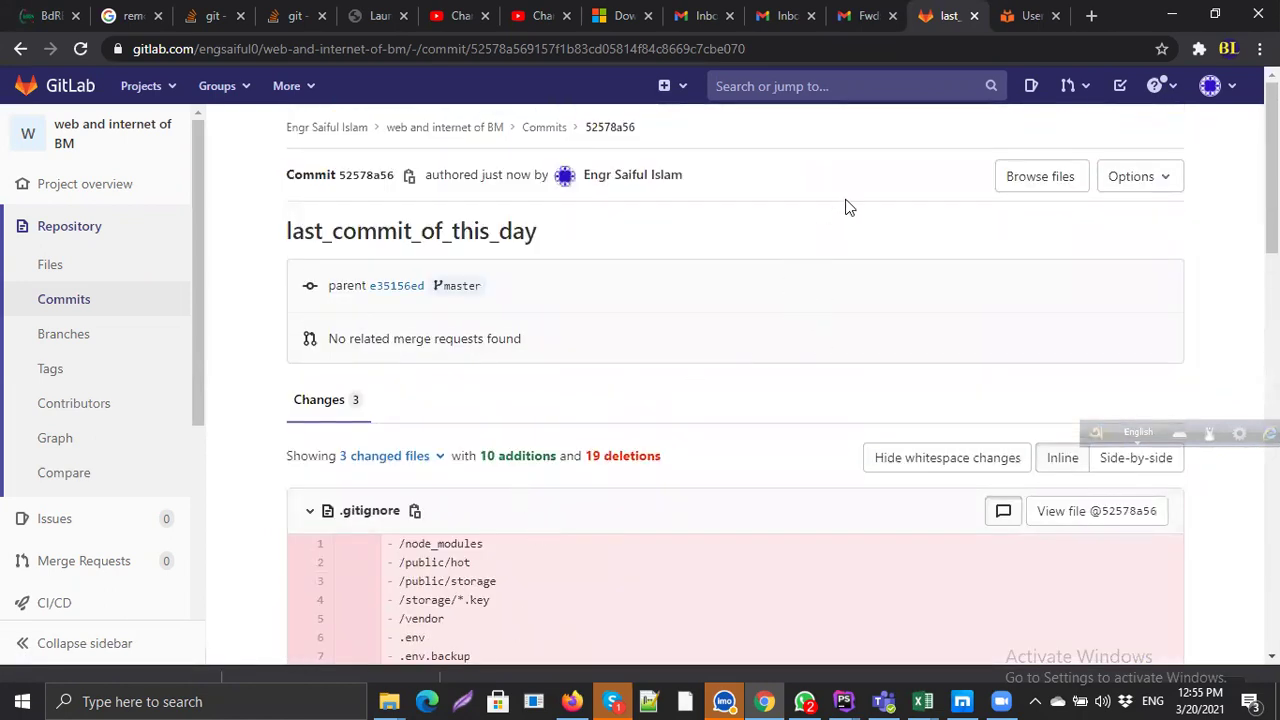
{"action": "left_click", "coordinate": [943, 619]}
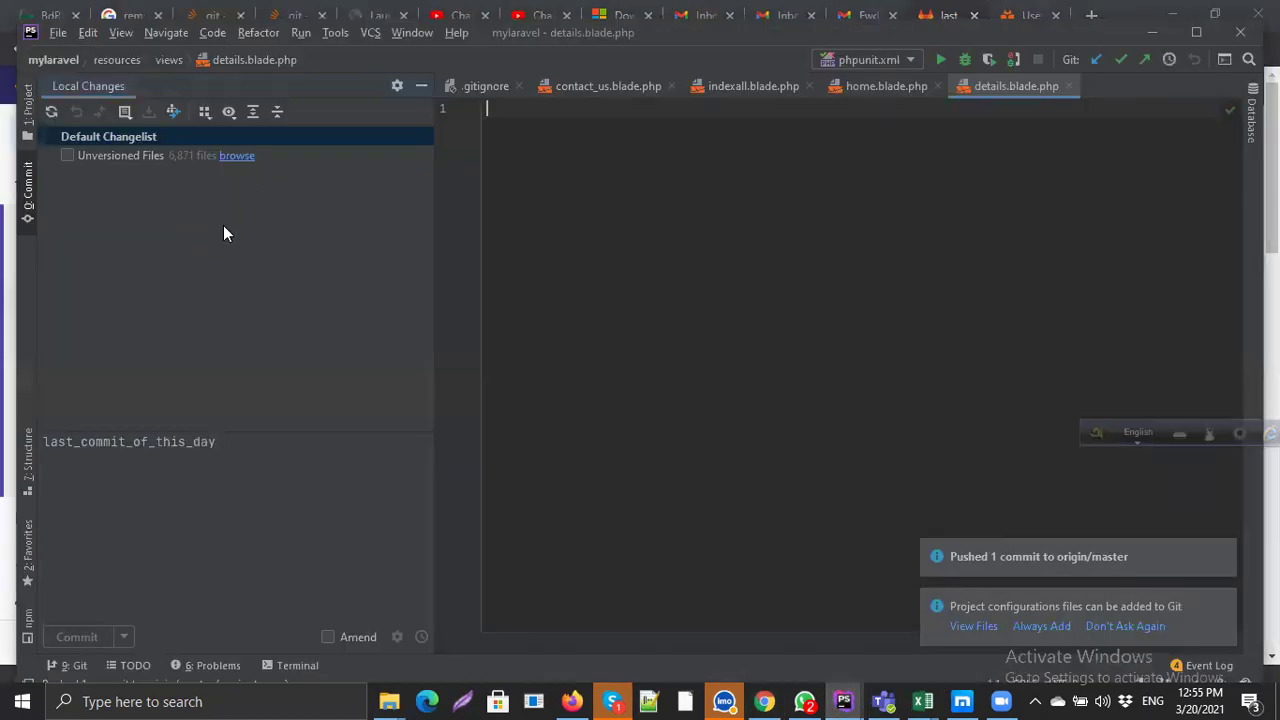
Step: Cycle through mylaravel's open editor tabs, ending on .gitignore
{"action": "left_click", "coordinate": [85, 137]}
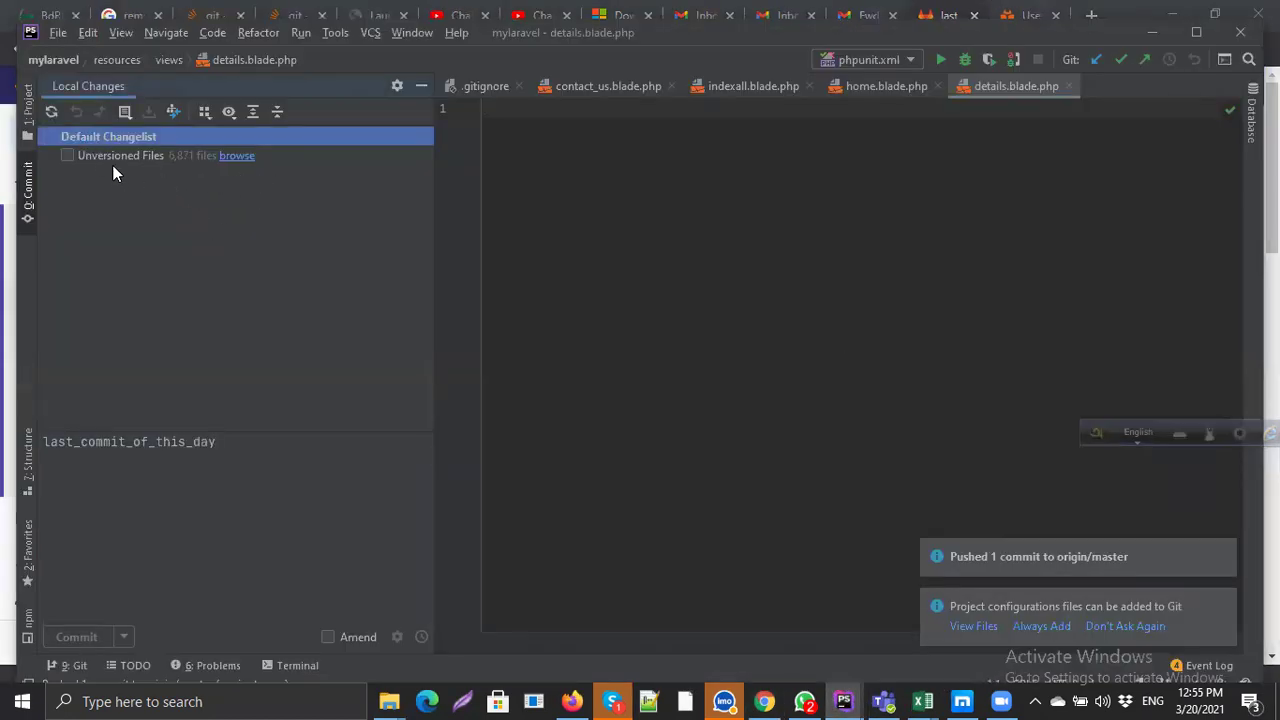
{"action": "left_click", "coordinate": [824, 206]}
{"action": "left_click", "coordinate": [868, 90]}
{"action": "left_click", "coordinate": [763, 88]}
{"action": "left_click", "coordinate": [652, 88]}
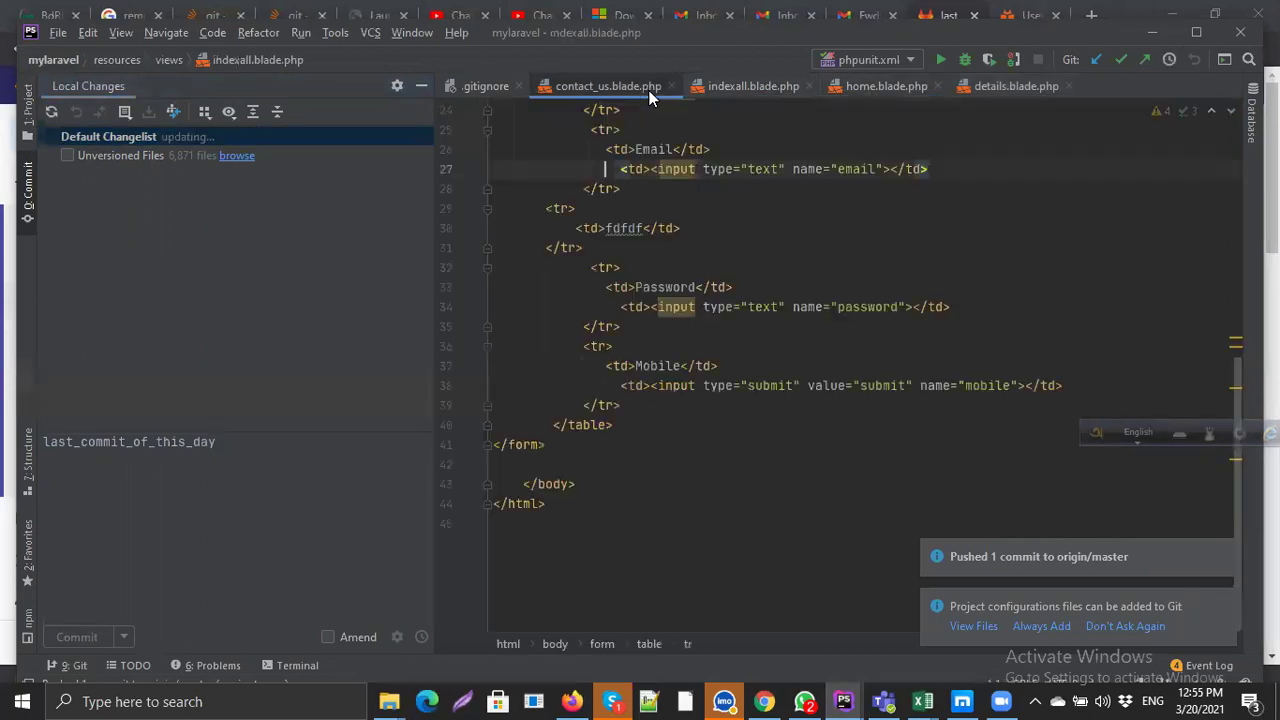
{"action": "left_click", "coordinate": [489, 88]}
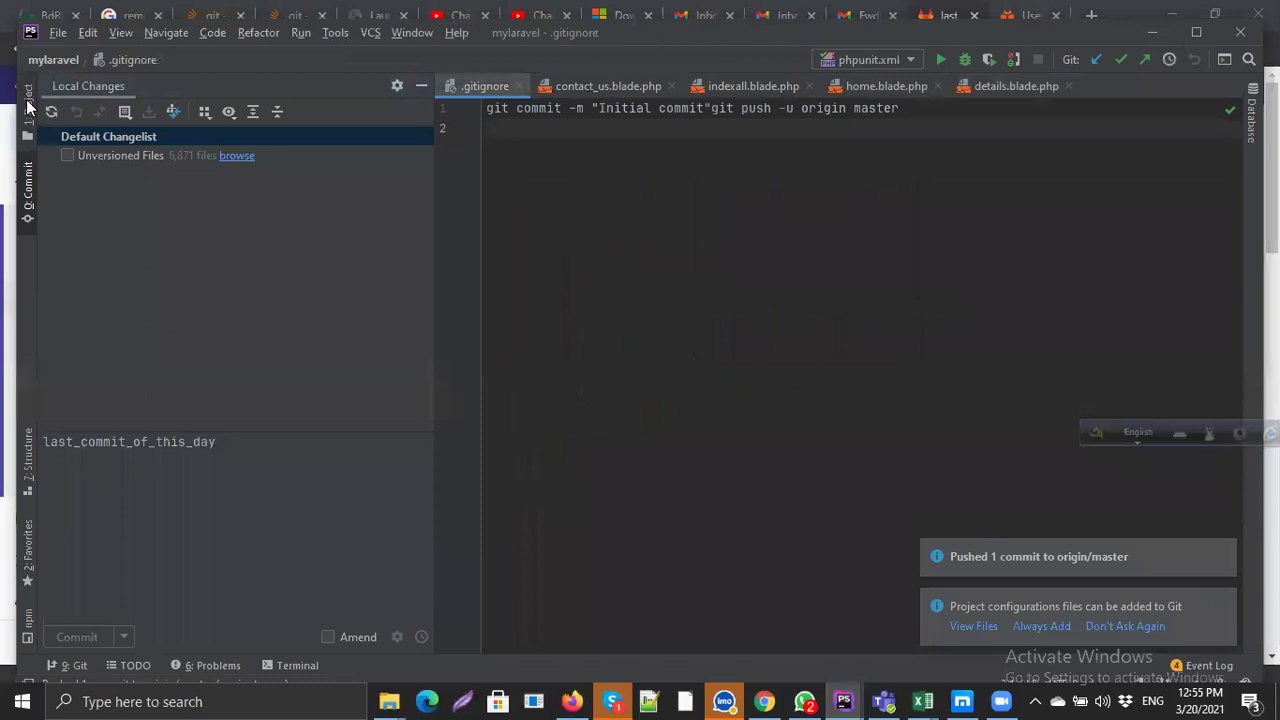
Step: Browse the project tree: app, project root, contact_us.blade.php, resources and views
{"action": "left_click", "coordinate": [28, 105]}
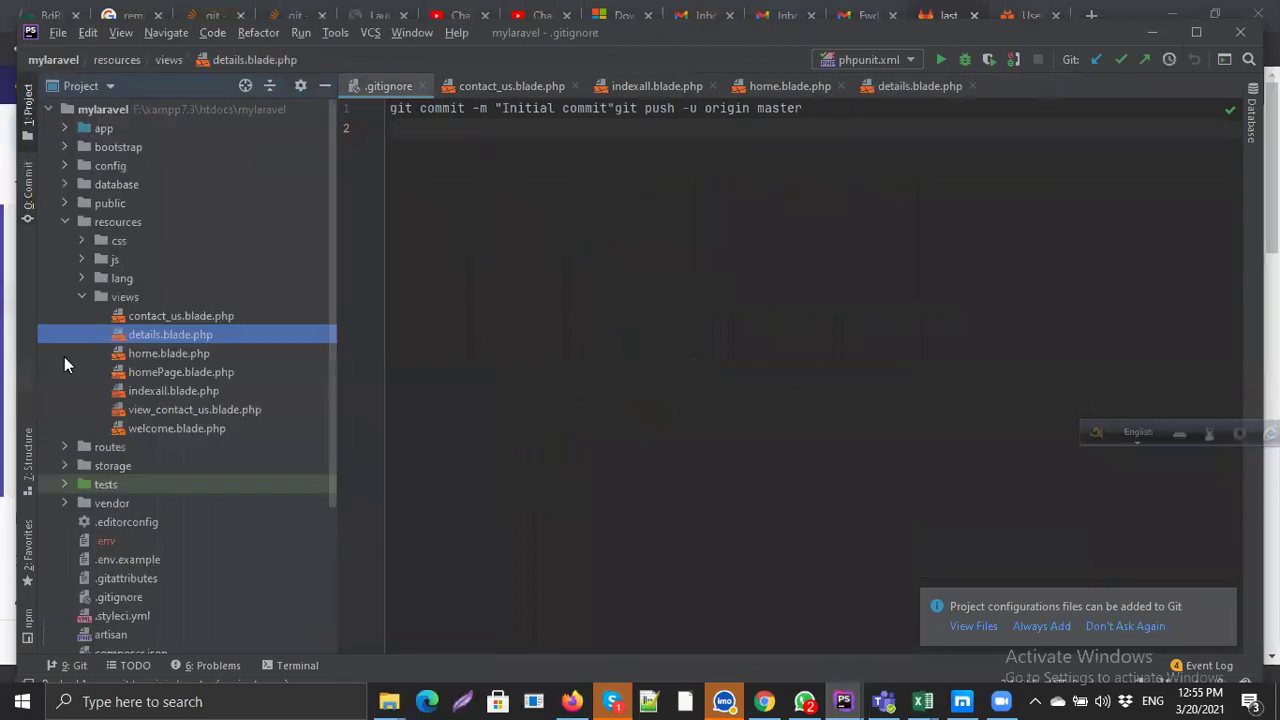
{"action": "left_click", "coordinate": [94, 121]}
{"action": "left_click", "coordinate": [105, 111]}
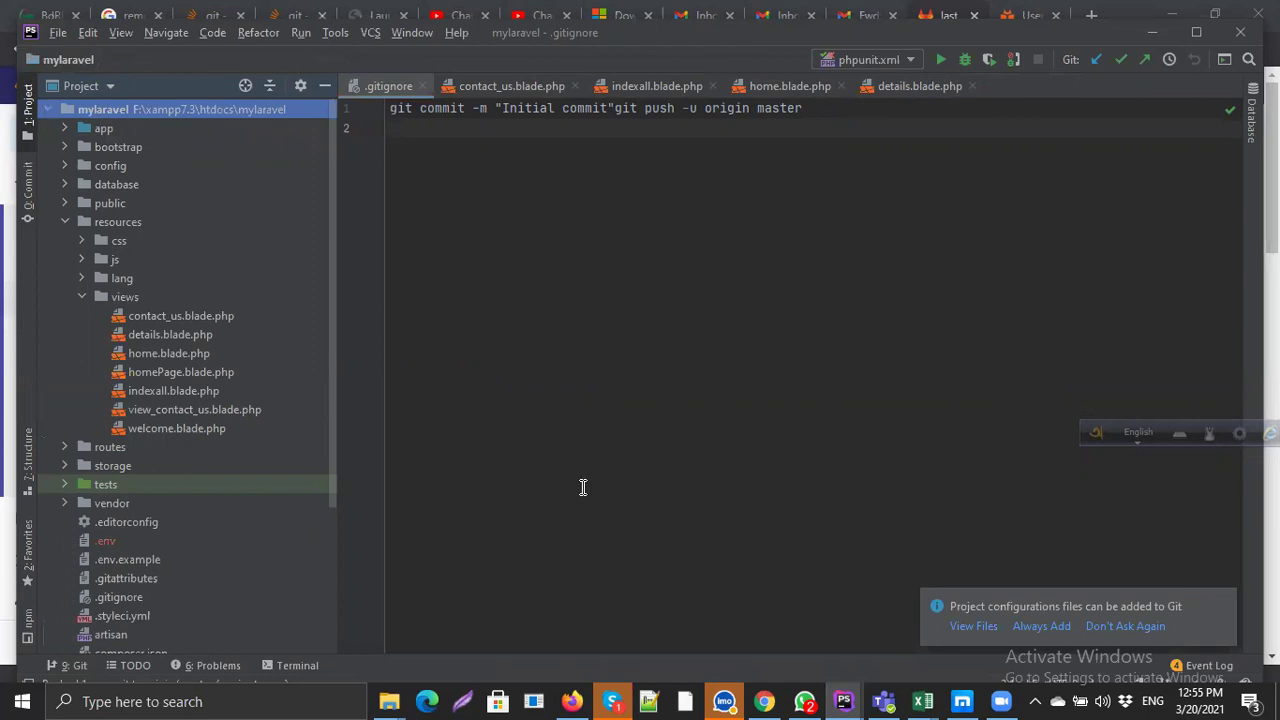
{"action": "left_click", "coordinate": [179, 316]}
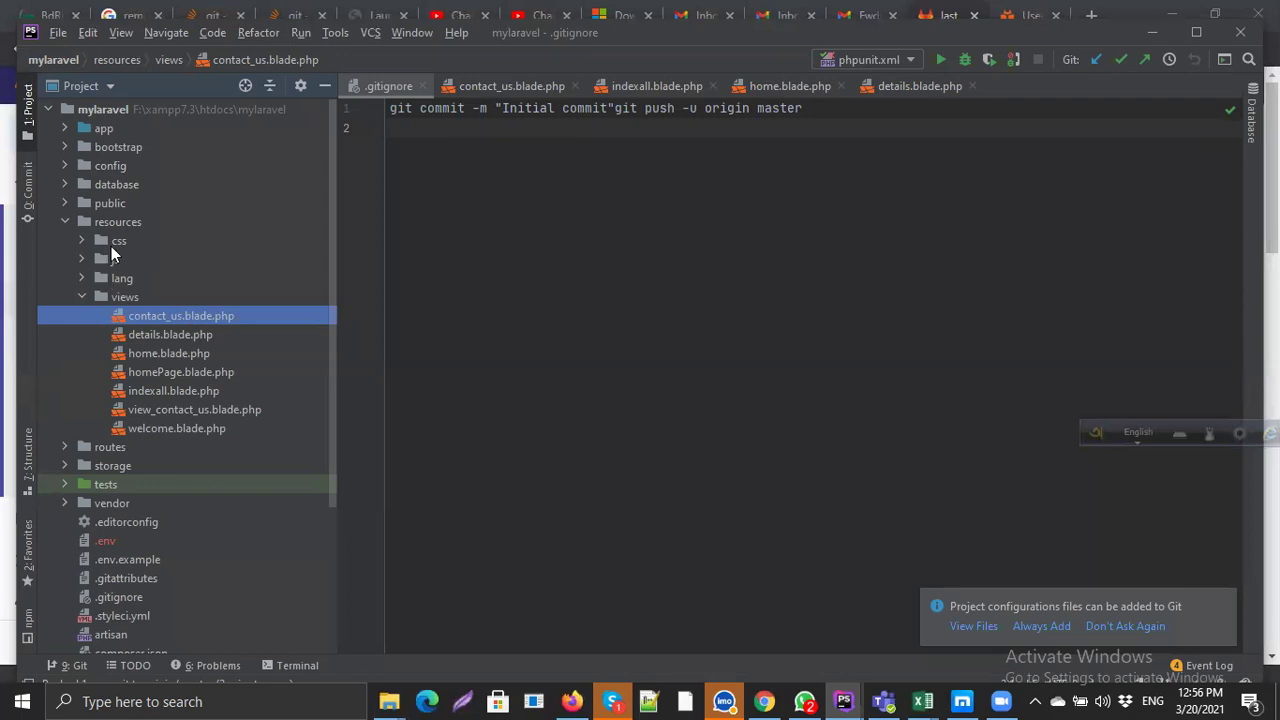
{"action": "left_click", "coordinate": [96, 111]}
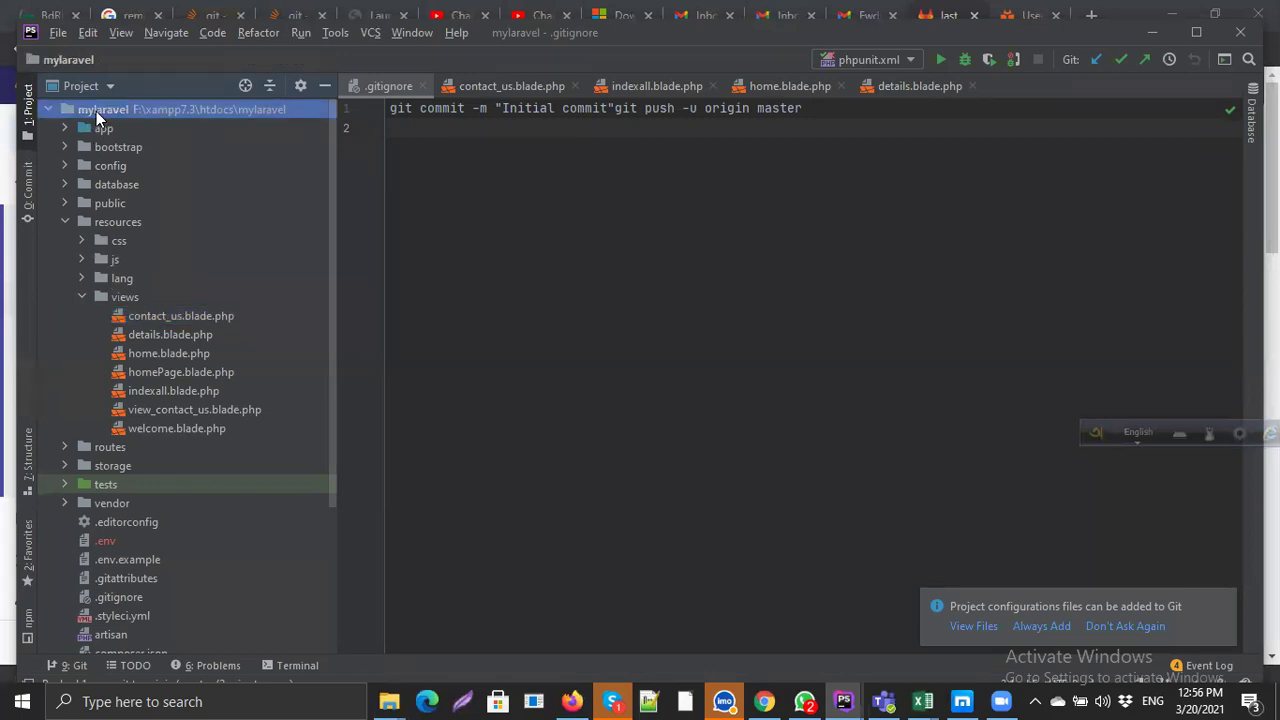
{"action": "left_click", "coordinate": [156, 315]}
{"action": "left_click", "coordinate": [83, 299]}
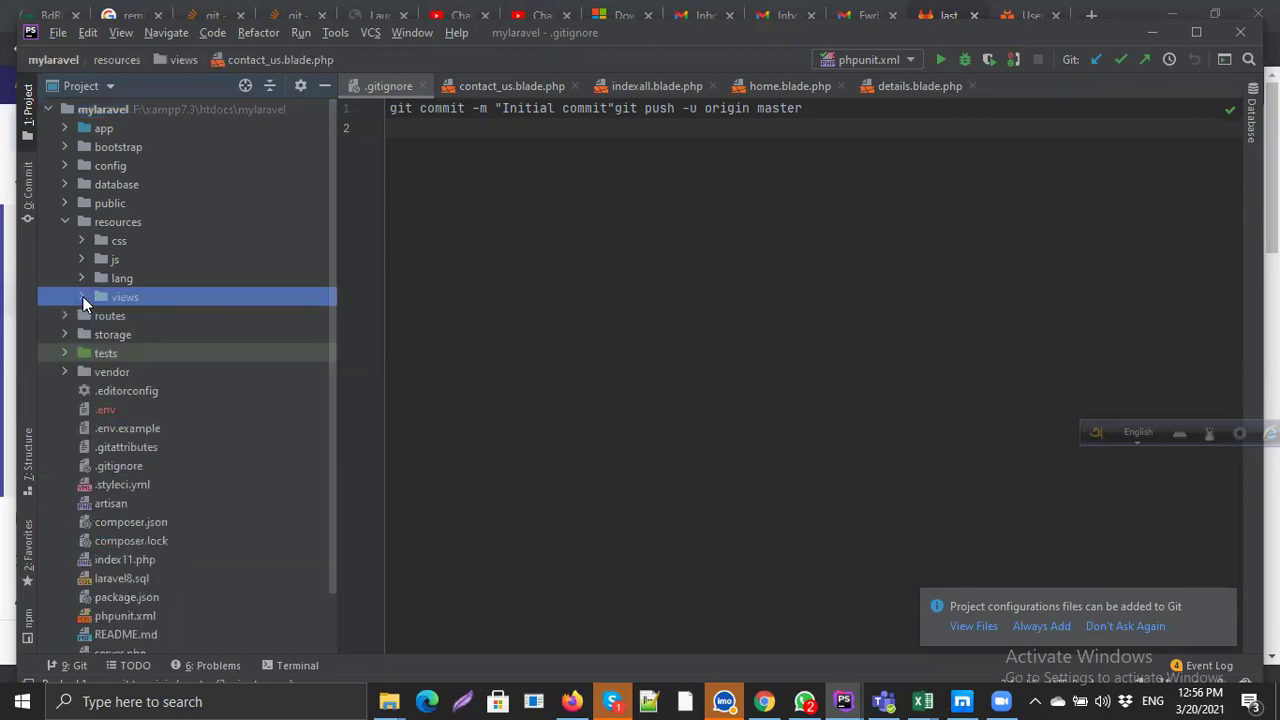
{"action": "left_click", "coordinate": [109, 221]}
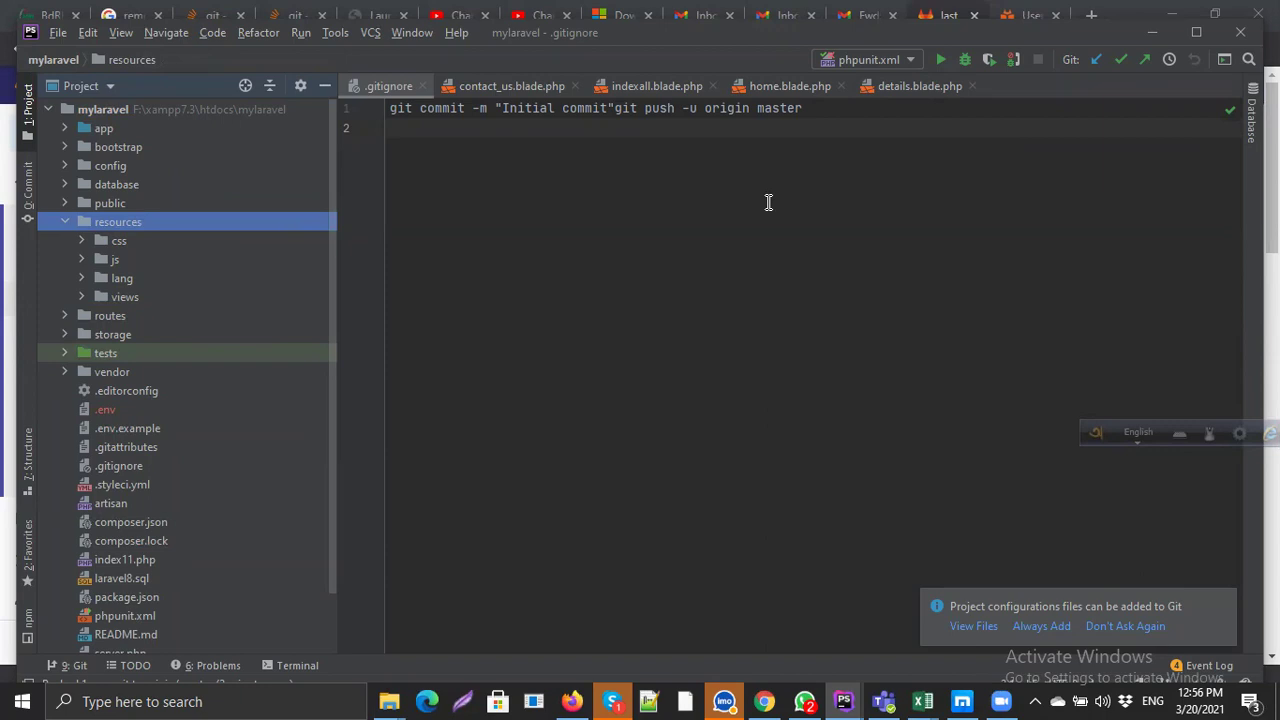
{"action": "left_click", "coordinate": [109, 302]}
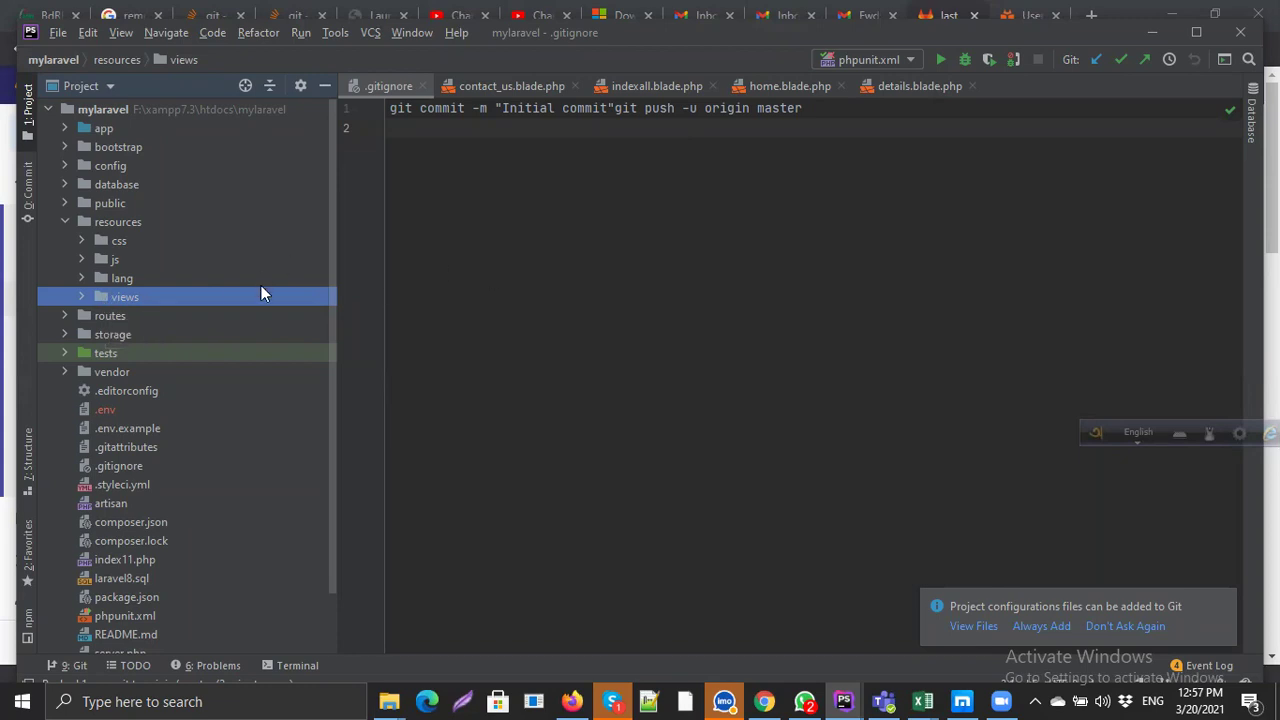
Step: Step through the root-level files down to composer.lock, then minimize PhpStorm
{"action": "left_click", "coordinate": [133, 431]}
{"action": "left_click", "coordinate": [130, 447]}
{"action": "left_click", "coordinate": [122, 484]}
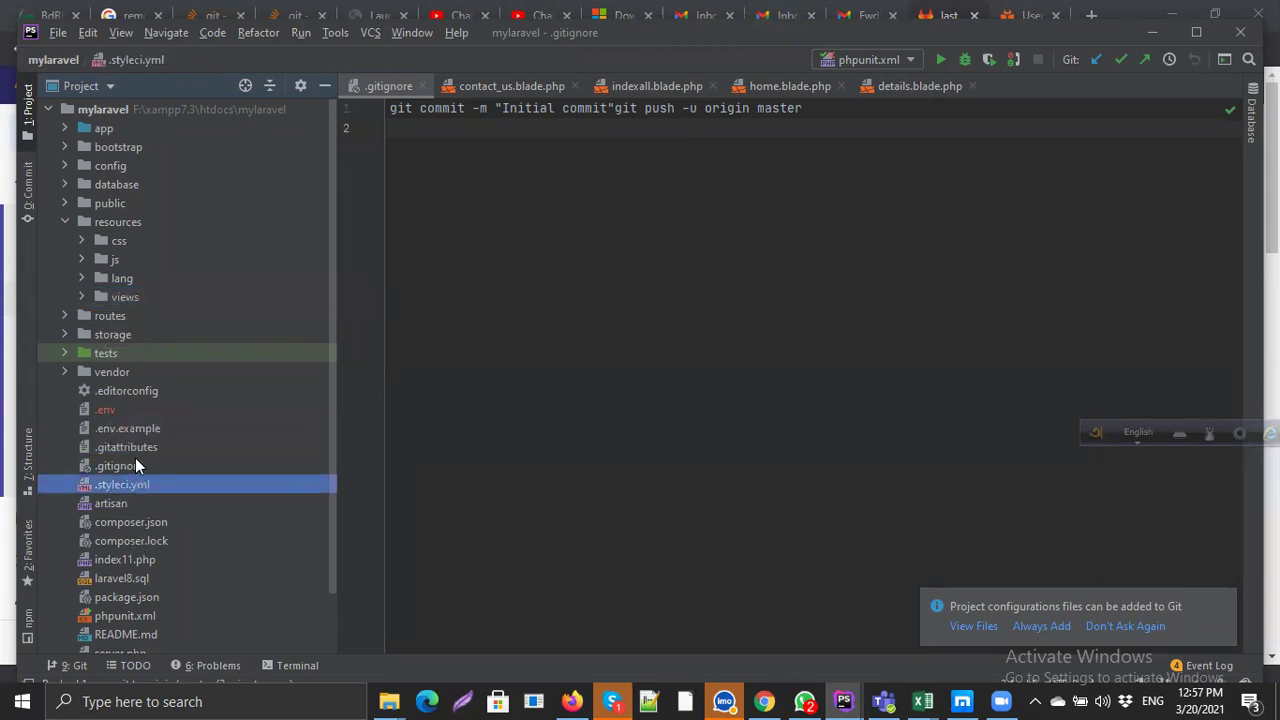
{"action": "left_click", "coordinate": [135, 465]}
{"action": "left_click", "coordinate": [137, 448]}
{"action": "left_click", "coordinate": [114, 504]}
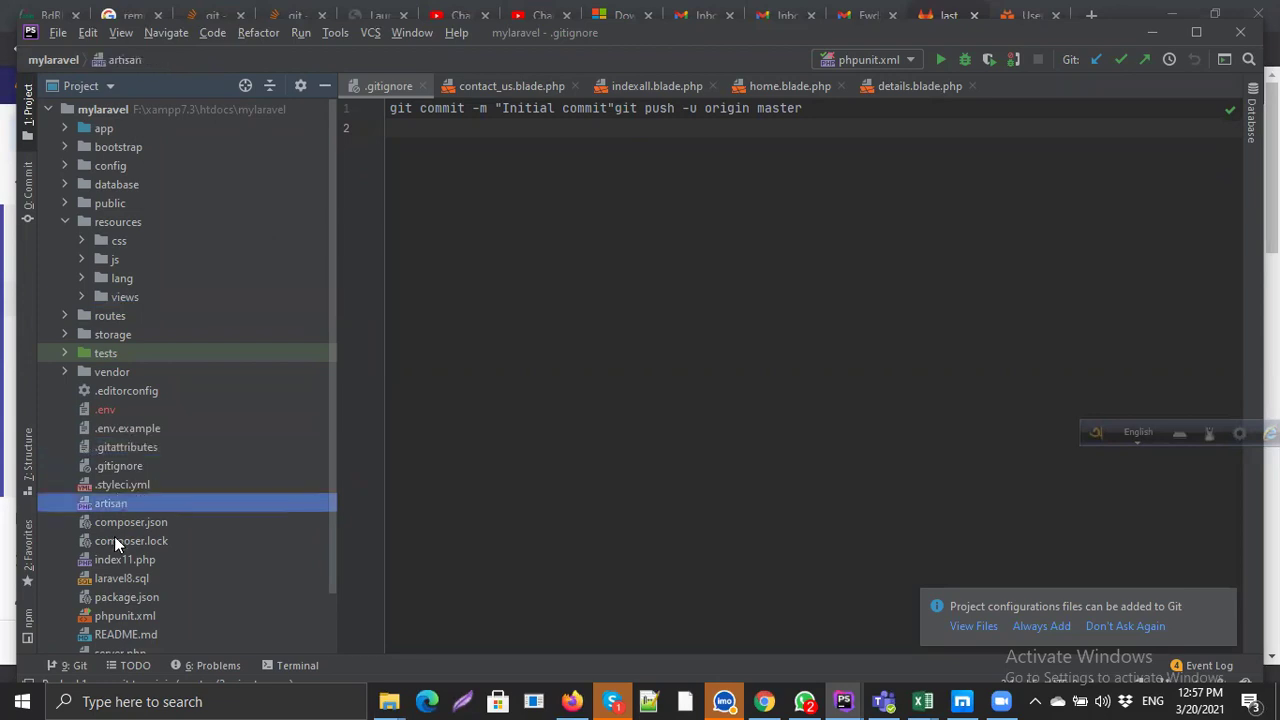
{"action": "left_click", "coordinate": [114, 540]}
{"action": "left_click", "coordinate": [763, 257]}
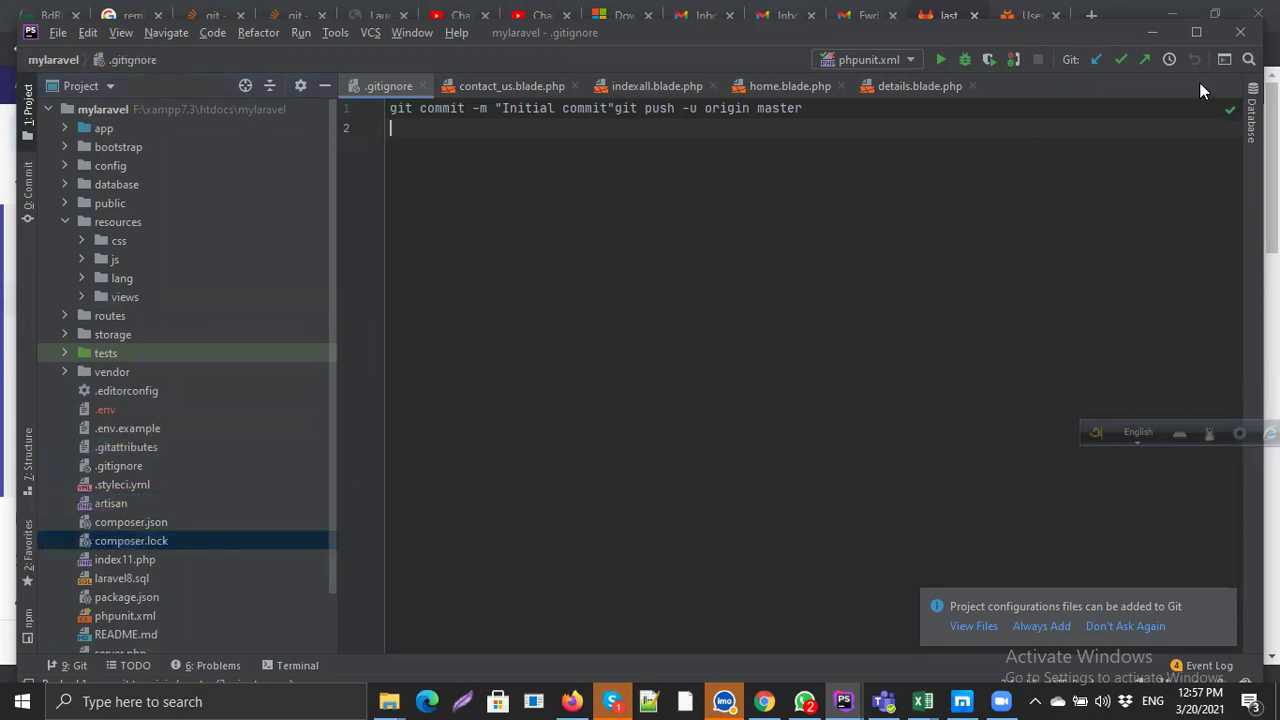
{"action": "left_click", "coordinate": [1152, 32]}
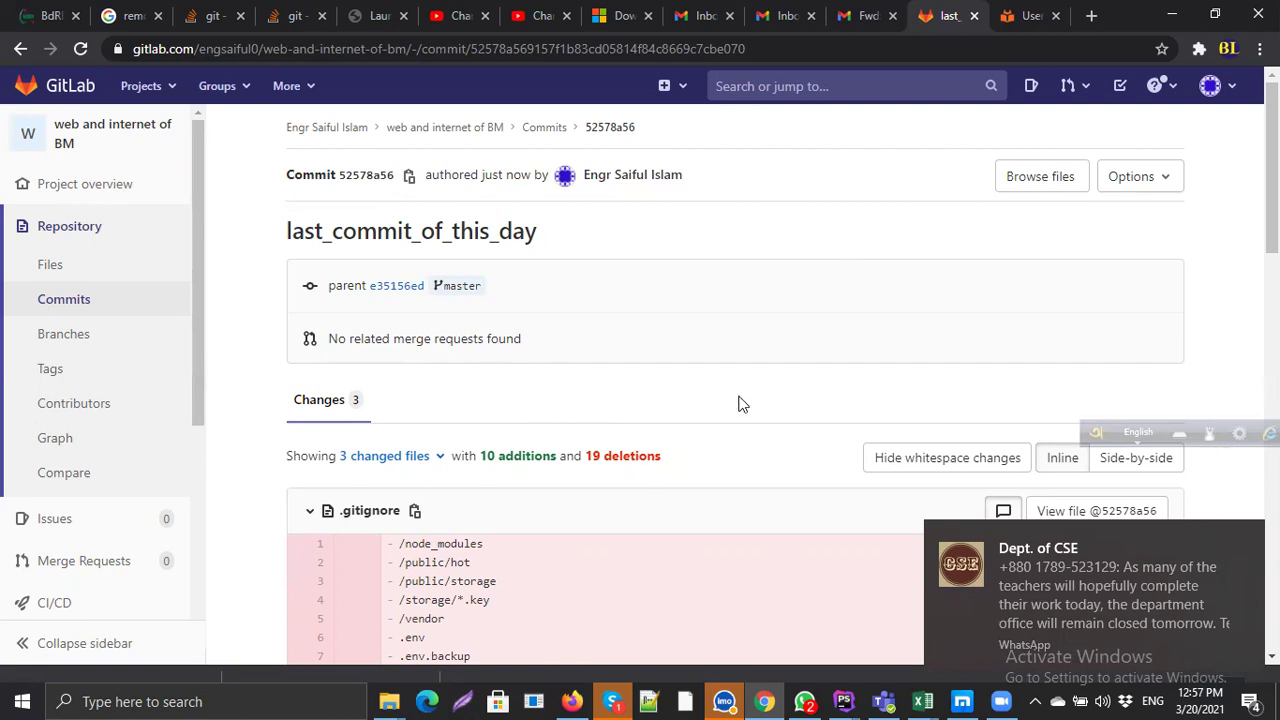
Step: After reviewing the last_commit_of_this_day page, bring up the marks workbook from the taskbar
{"action": "left_click", "coordinate": [928, 700]}
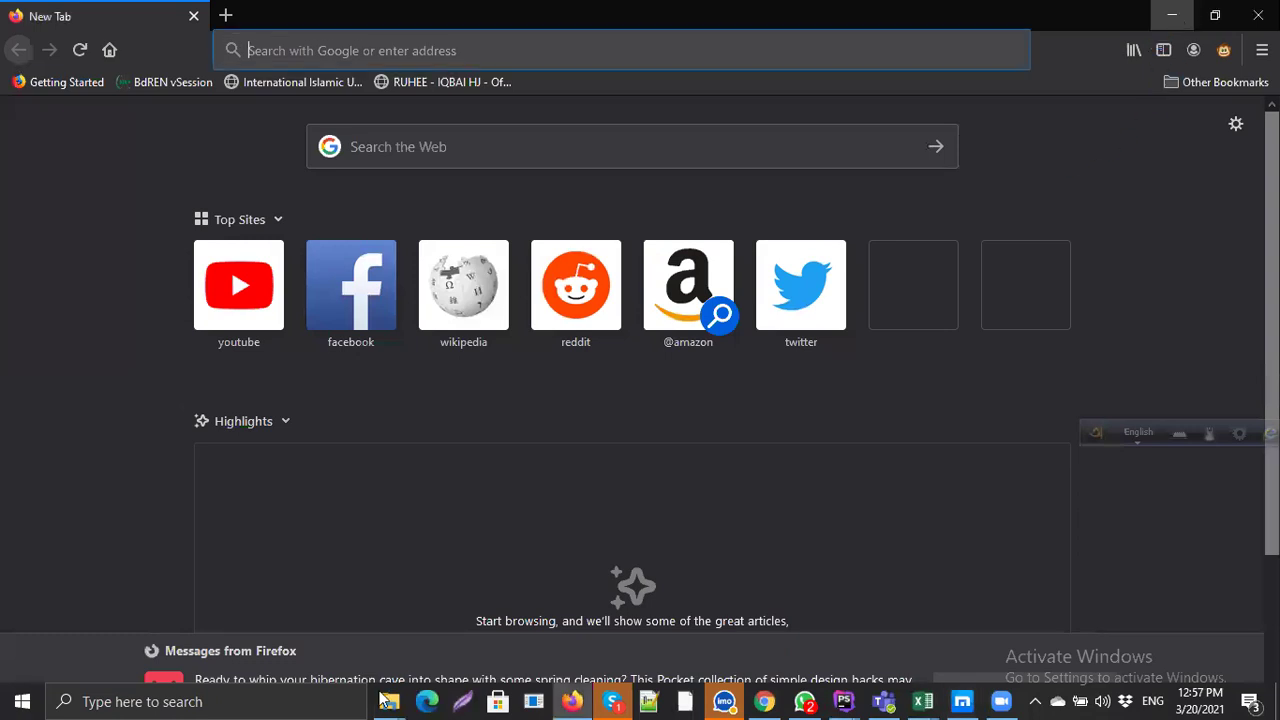
Step: Minimize Firefox and PhpStorm to reveal the Excel marks workbook
{"action": "left_click", "coordinate": [1175, 19]}
{"action": "left_click", "coordinate": [1177, 13]}
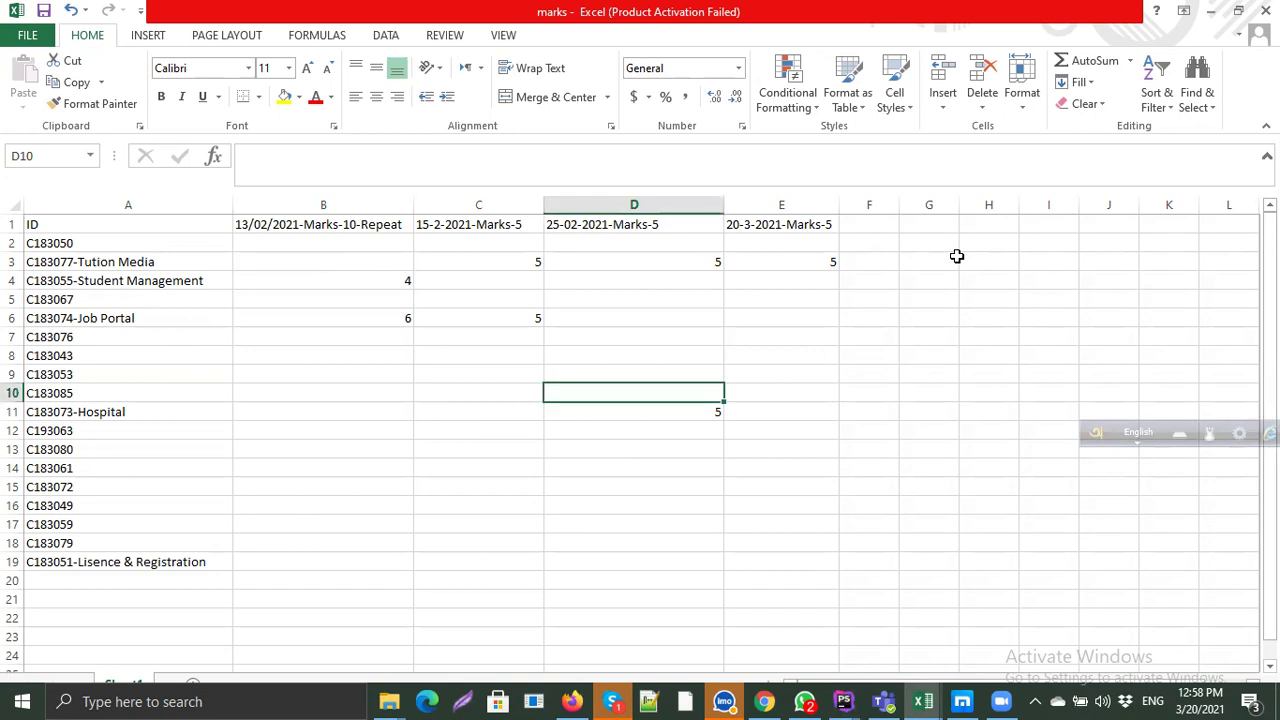
Step: Minimize the marks workbook and select cell X1 in the attendance_5bm sheet
{"action": "key", "text": "Up"}
{"action": "key", "text": "Up"}
{"action": "key", "text": "Up"}
{"action": "key", "text": "Up"}
{"action": "key", "text": "Up"}
{"action": "key", "text": "Up"}
{"action": "key", "text": "Up"}
{"action": "key", "text": "Right"}
{"action": "key", "text": "Right"}
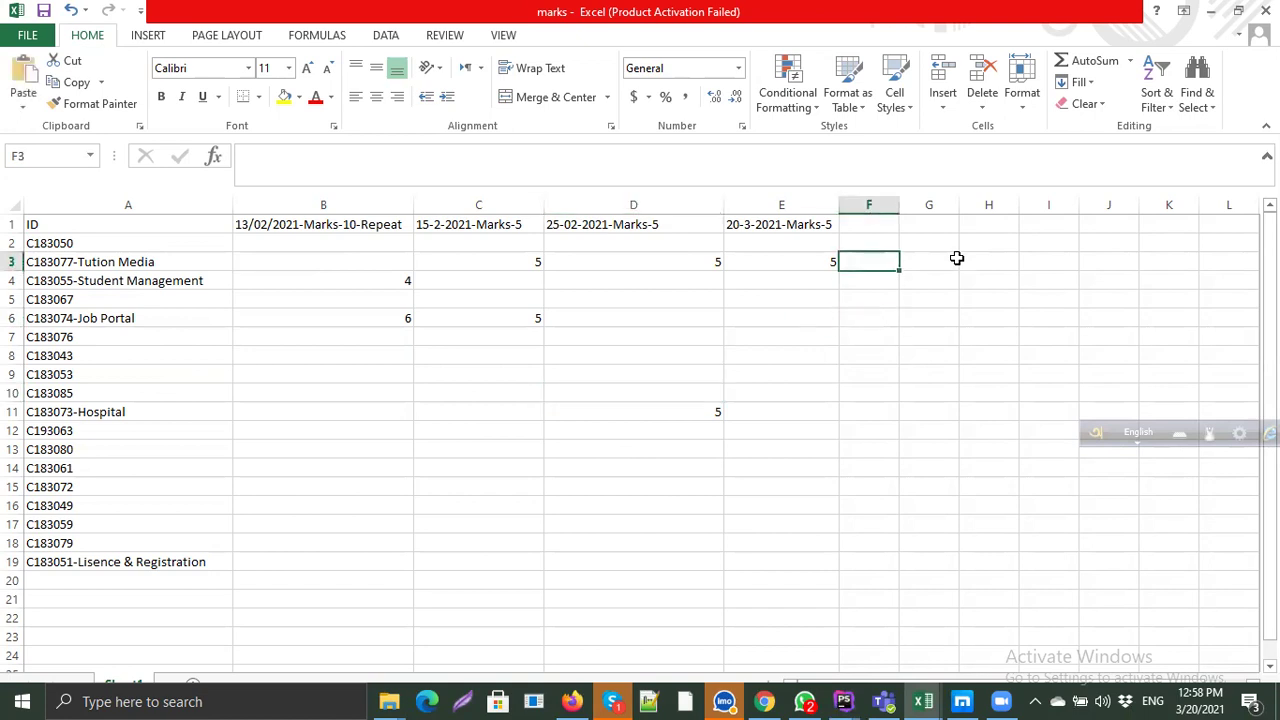
{"action": "left_click", "coordinate": [1211, 11]}
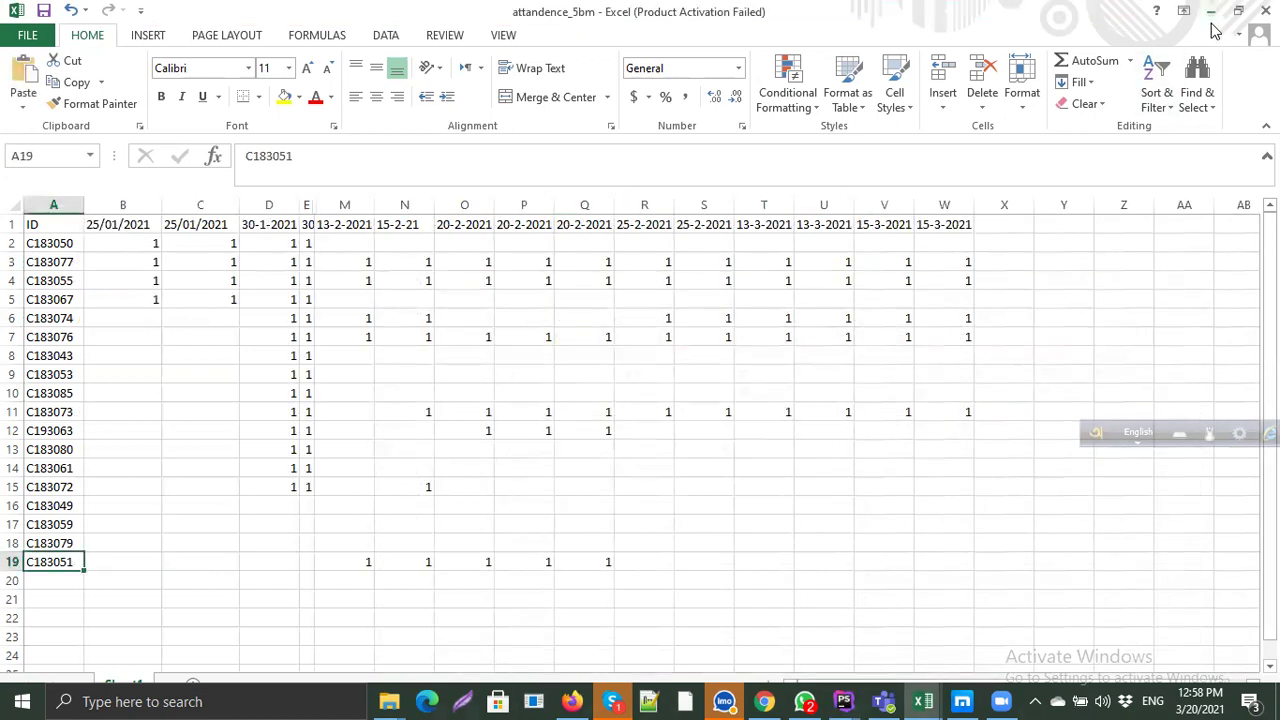
{"action": "left_click", "coordinate": [793, 389]}
{"action": "left_click", "coordinate": [1000, 225]}
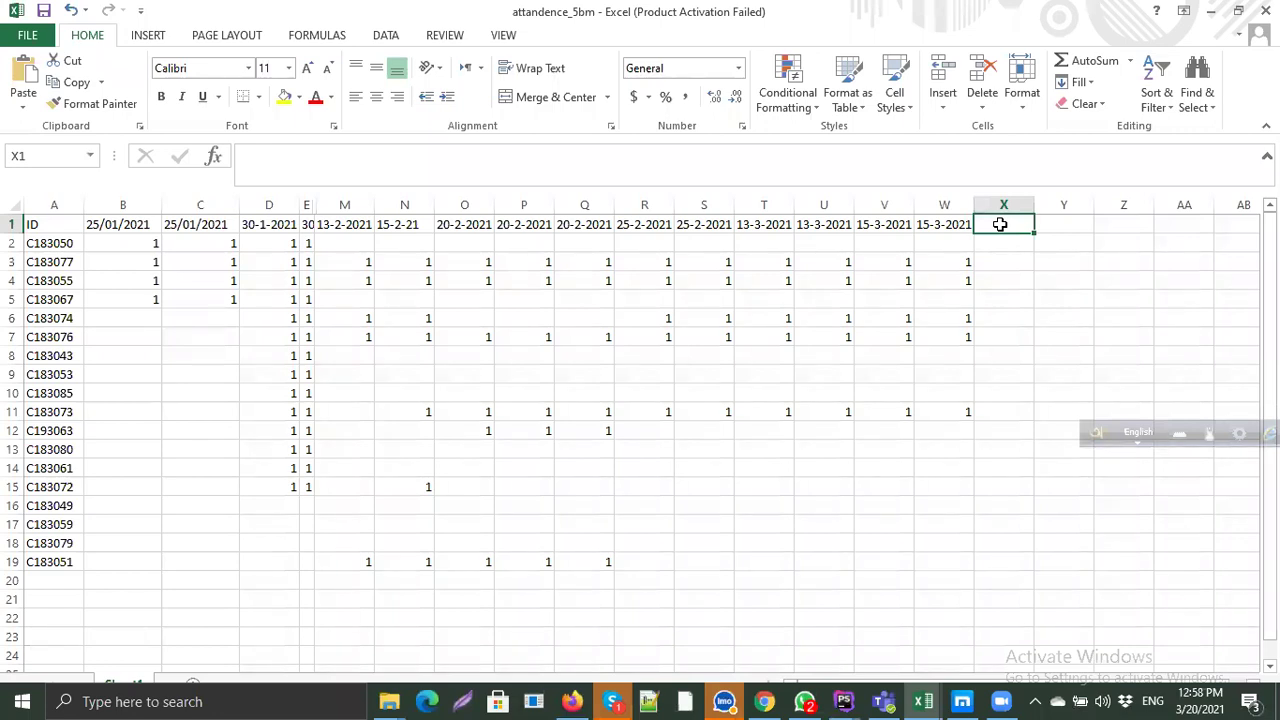
Step: Enter the heading 20-03-2021 in cell X1
{"action": "type", "text": "20-1-2021"}
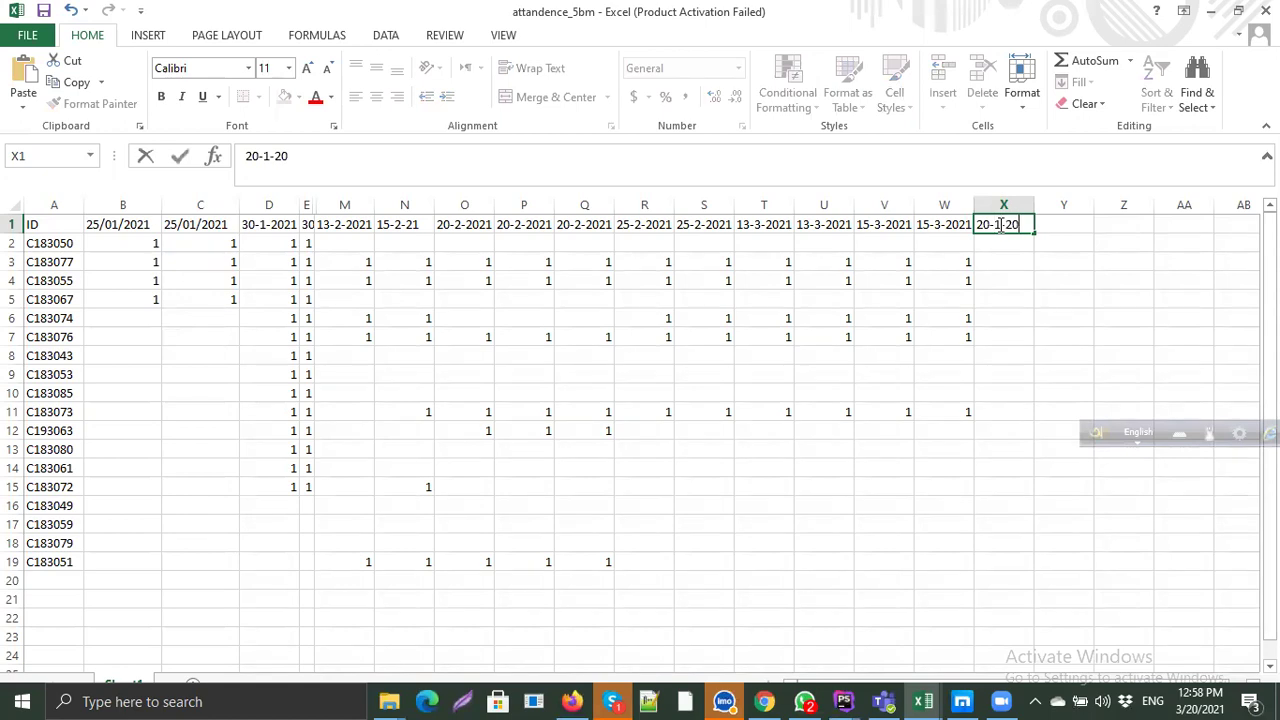
{"action": "key", "text": "BackSpace"}
{"action": "key", "text": "BackSpace"}
{"action": "key", "text": "BackSpace"}
{"action": "key", "text": "BackSpace"}
{"action": "key", "text": "BackSpace"}
{"action": "key", "text": "BackSpace"}
{"action": "type", "text": "03-2021"}
{"action": "left_click", "coordinate": [1014, 261]}
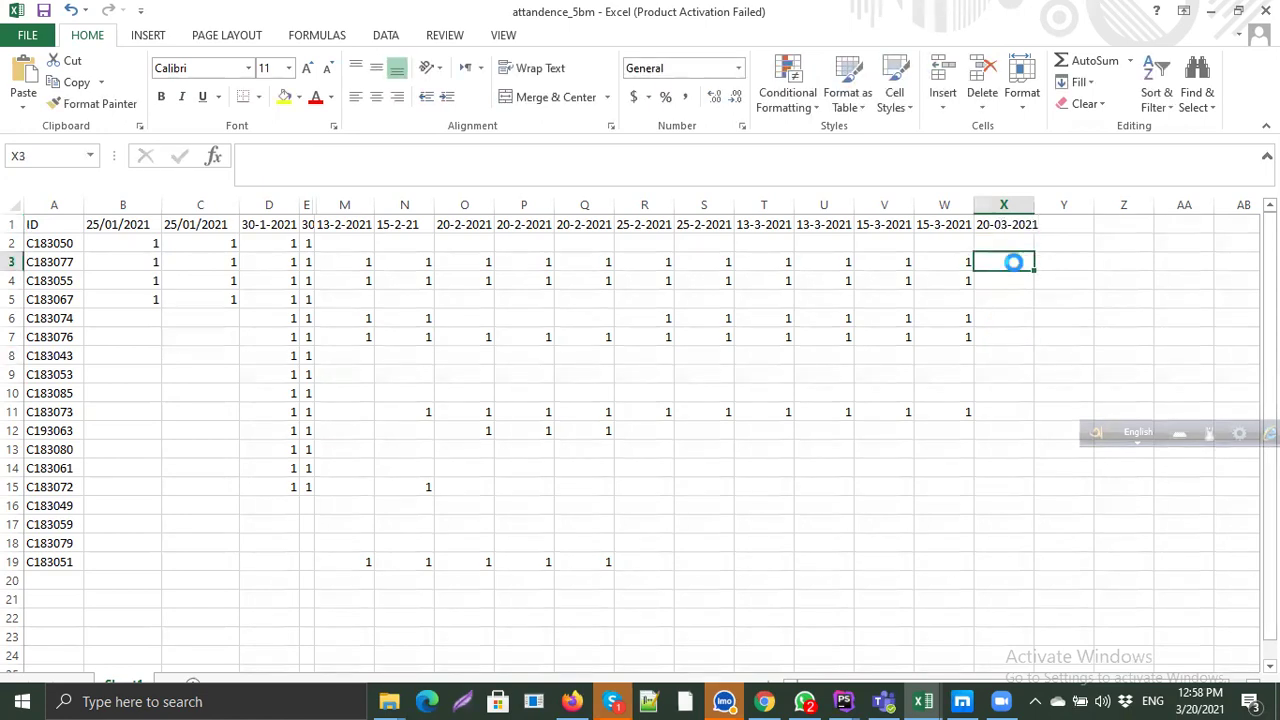
{"action": "type", "text": "1"}
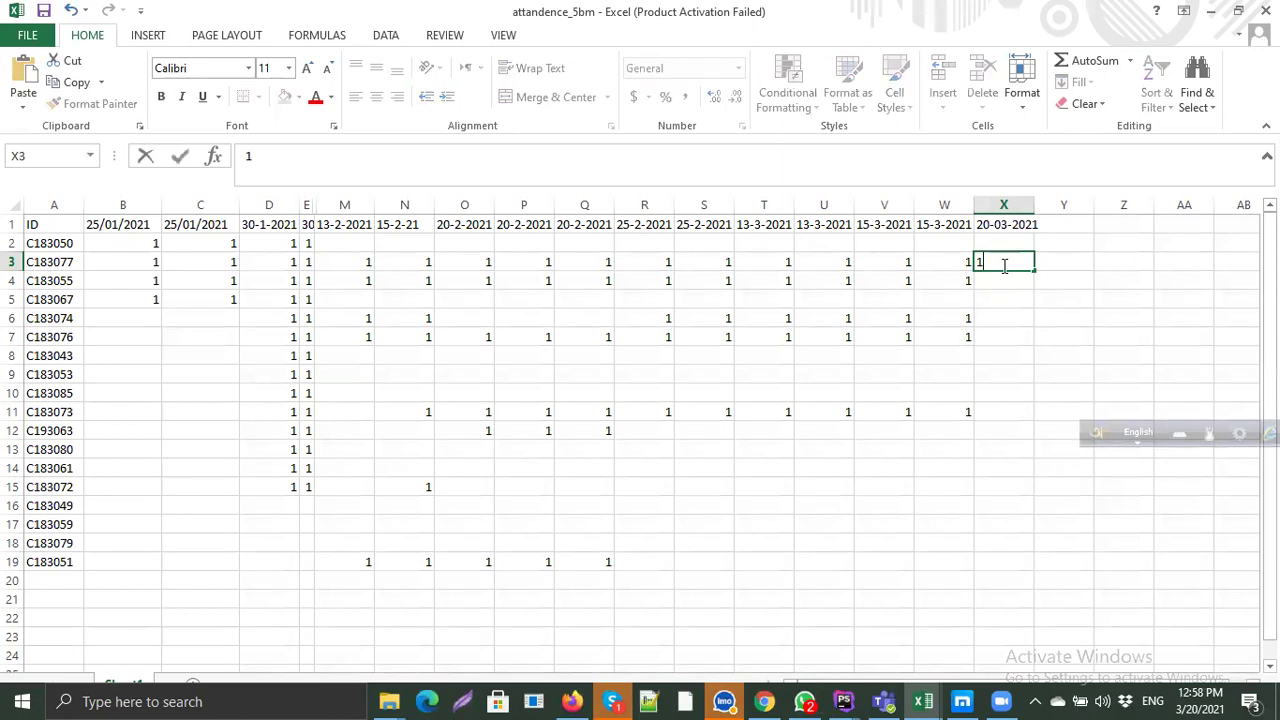
{"action": "left_click", "coordinate": [1000, 289]}
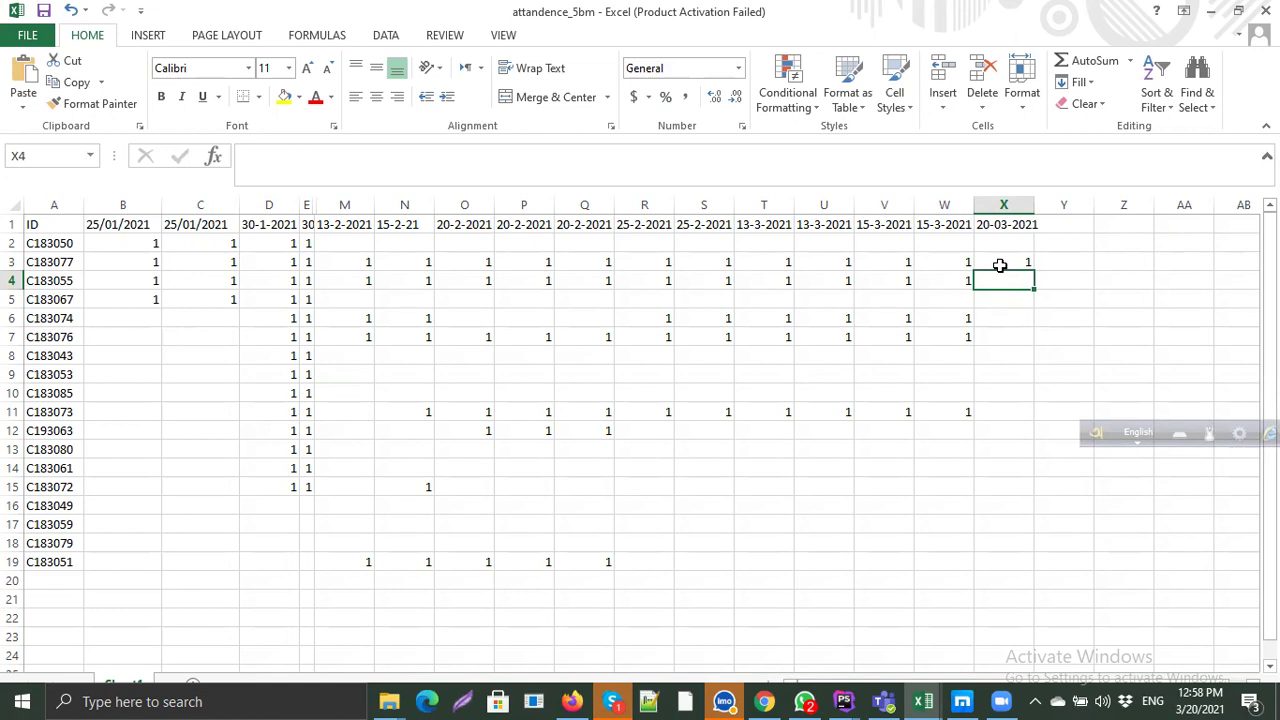
{"action": "left_click", "coordinate": [1004, 318]}
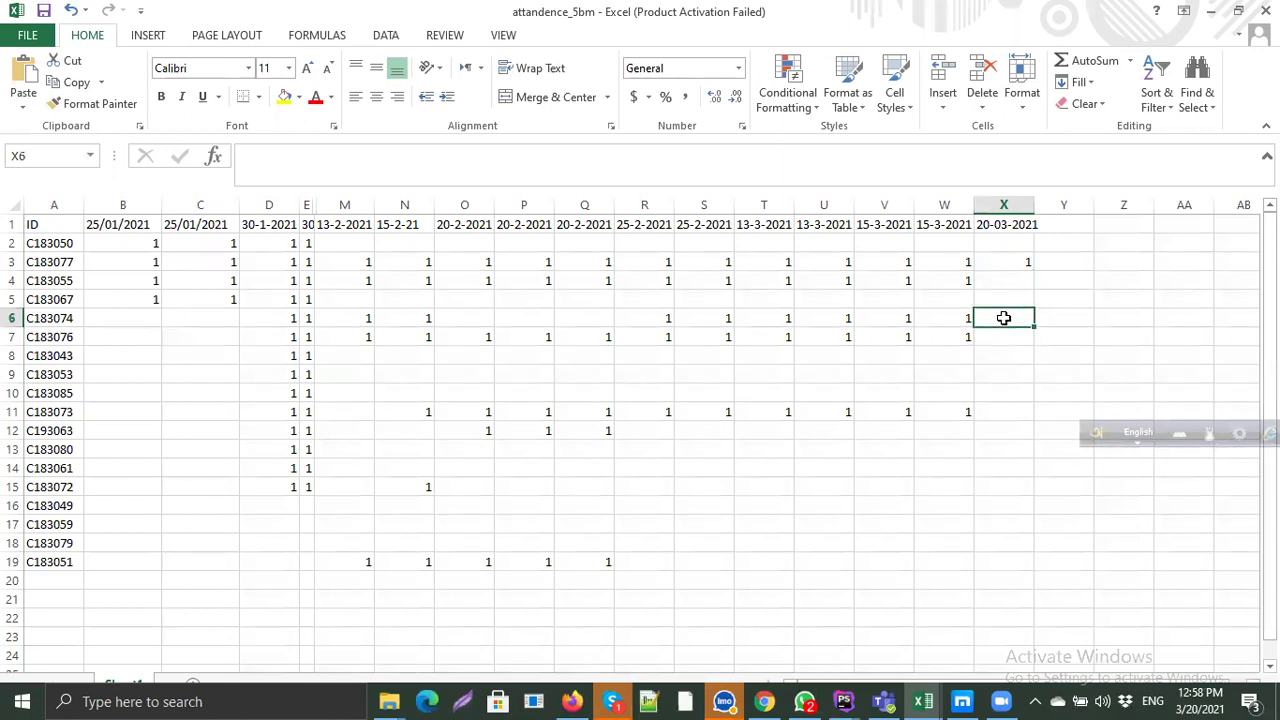
{"action": "left_click", "coordinate": [1004, 337]}
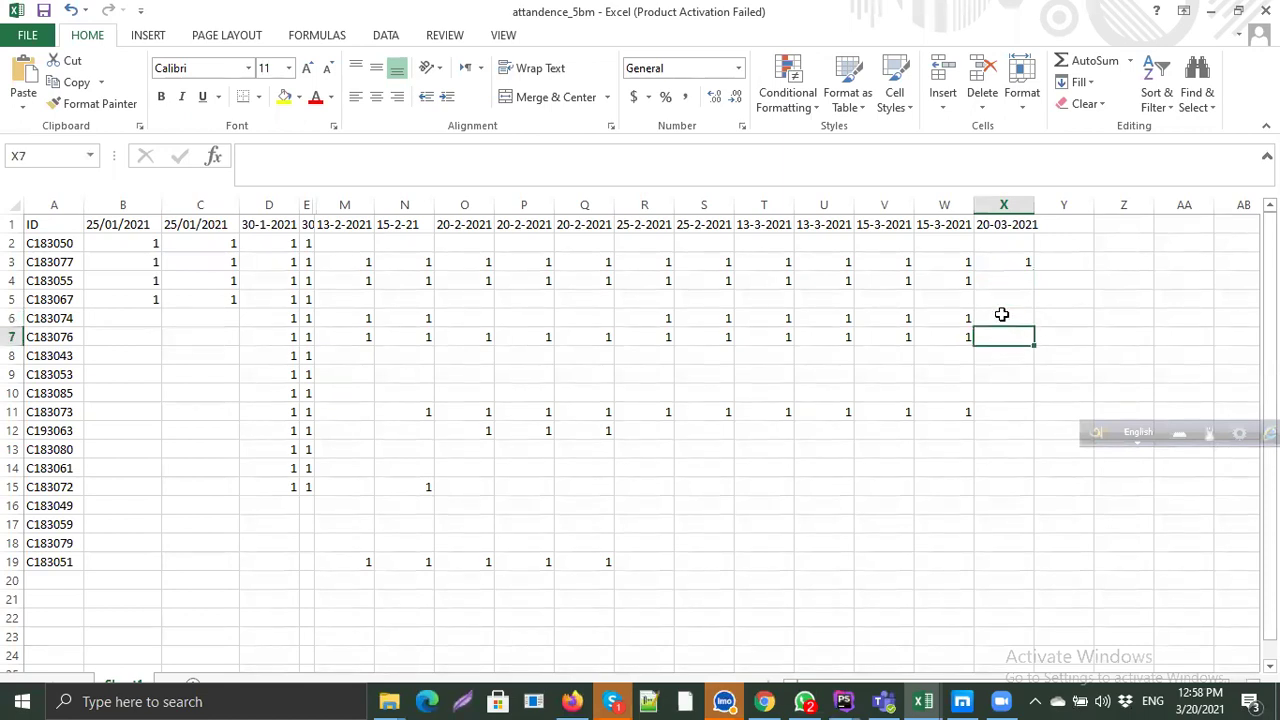
{"action": "left_click", "coordinate": [1008, 285]}
{"action": "type", "text": "1"}
{"action": "left_click", "coordinate": [997, 307]}
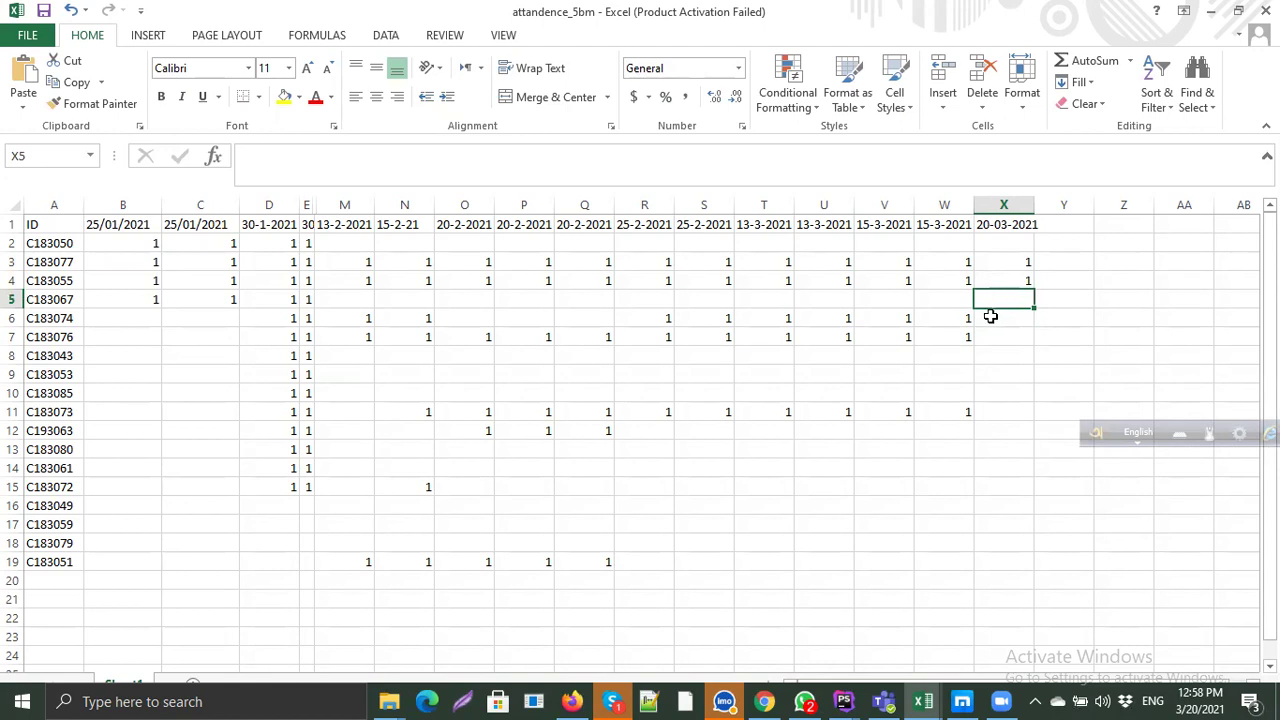
Step: Mark C183074 and C183073 present with 1 in the 20-03-2021 column
{"action": "left_click", "coordinate": [992, 316]}
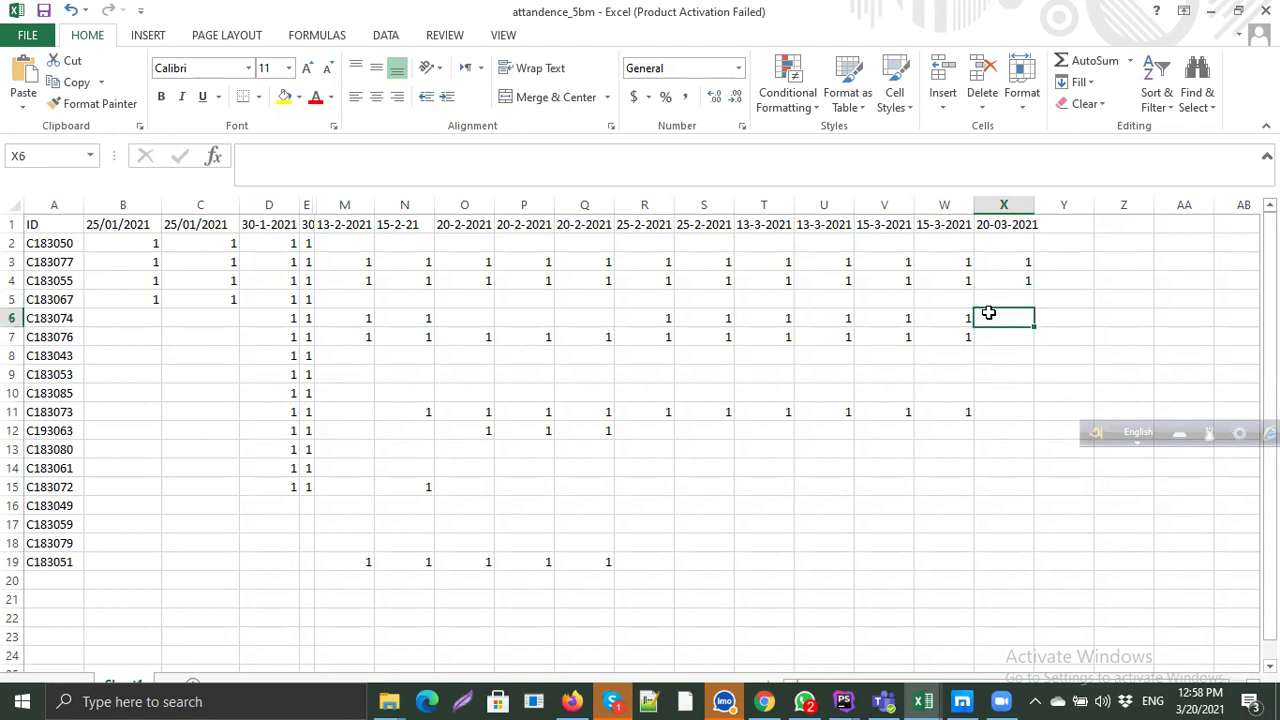
{"action": "type", "text": "1"}
{"action": "left_click", "coordinate": [994, 335]}
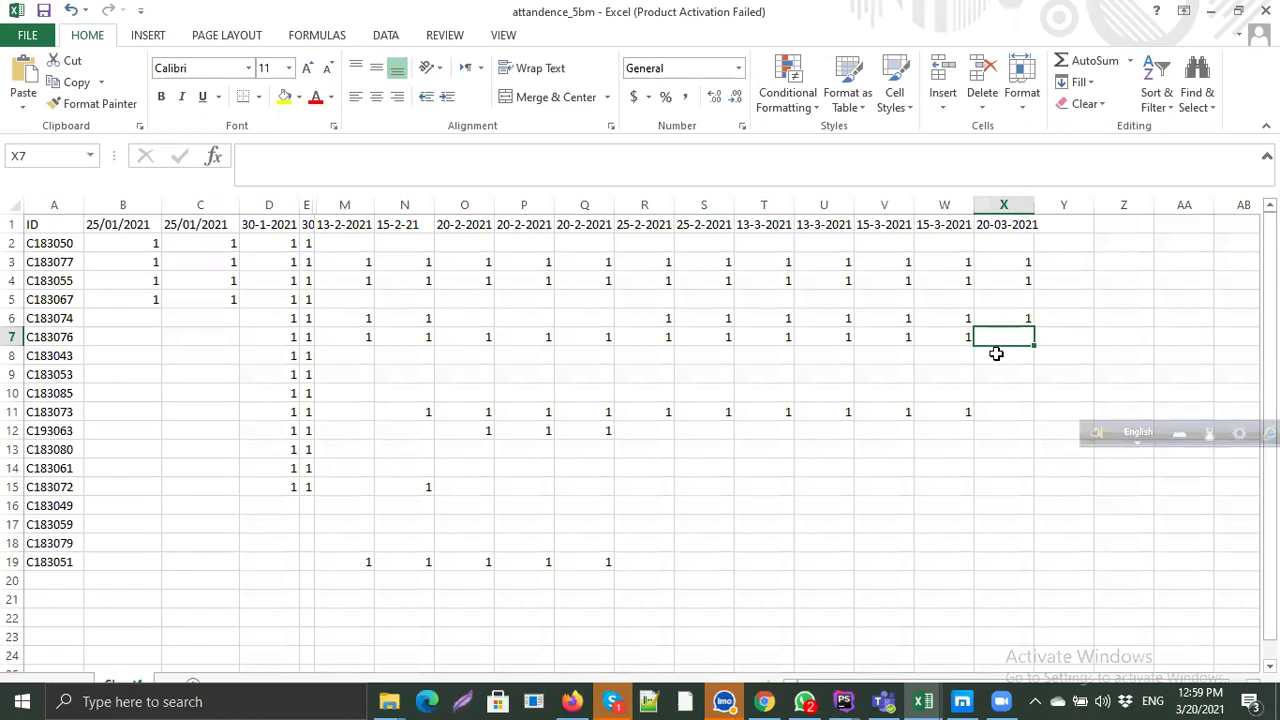
{"action": "left_click", "coordinate": [996, 354]}
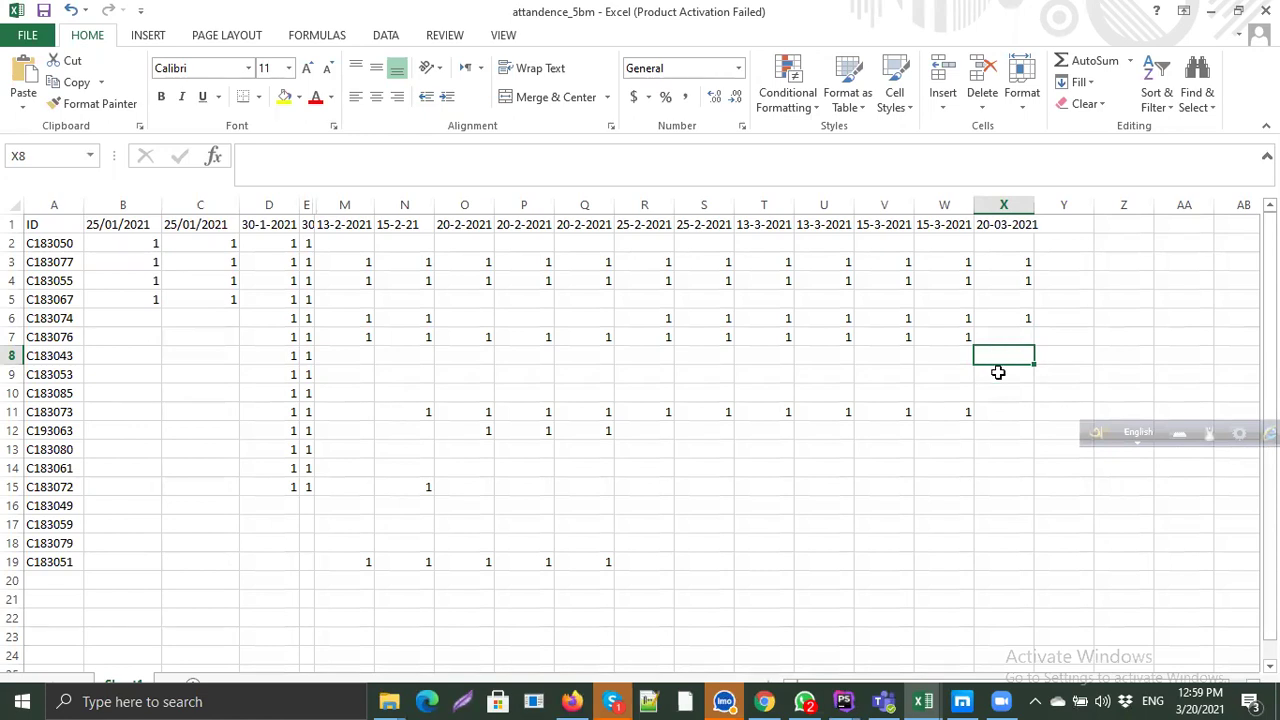
{"action": "left_click", "coordinate": [997, 373]}
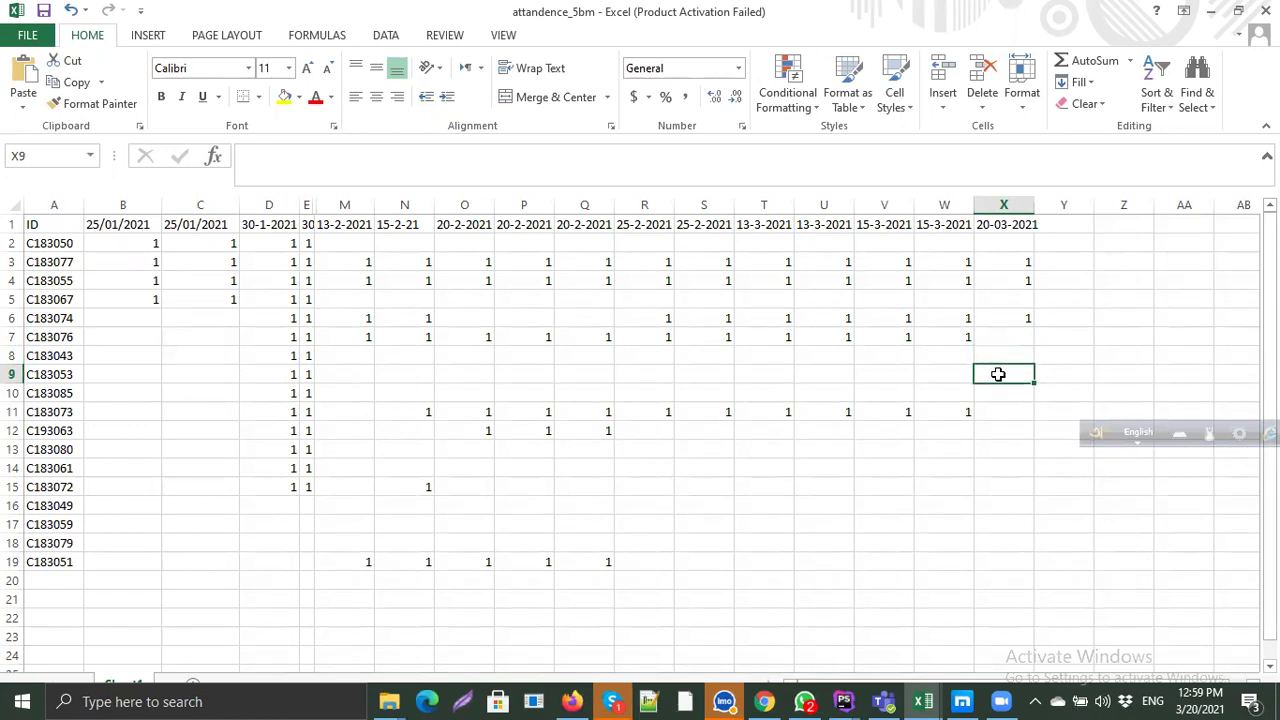
{"action": "left_click", "coordinate": [997, 410]}
{"action": "left_click", "coordinate": [996, 389]}
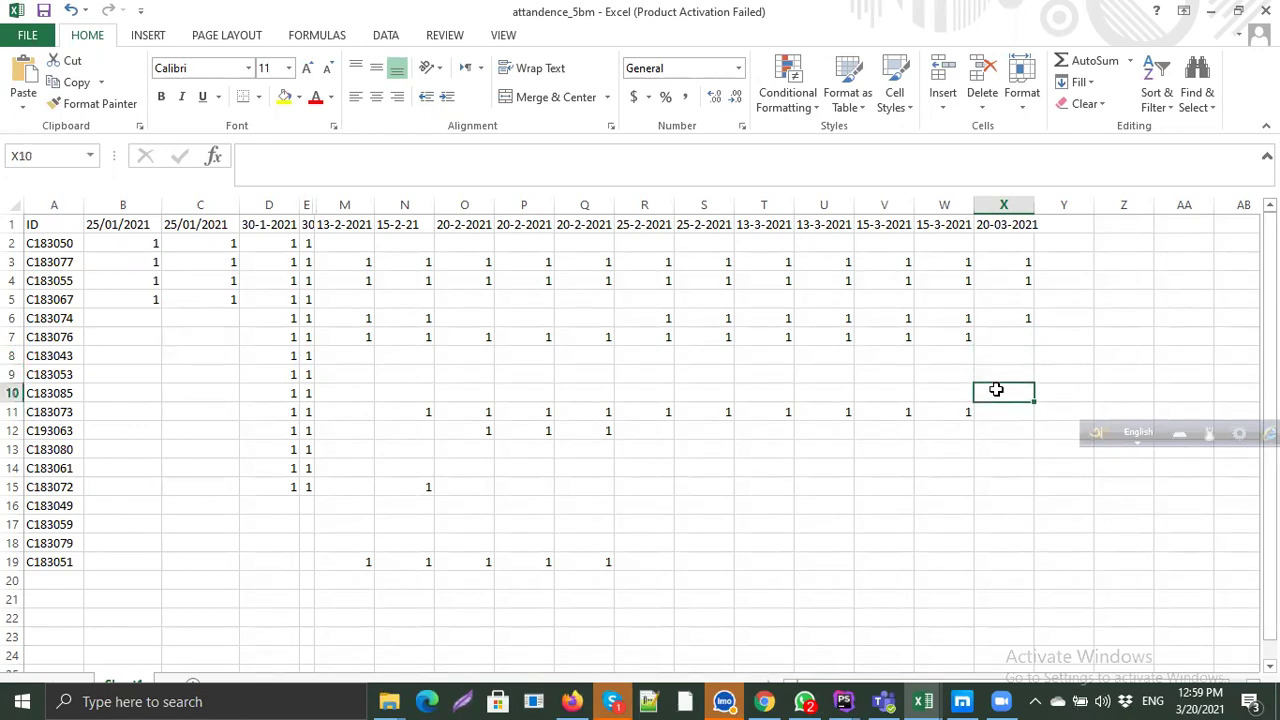
{"action": "left_click", "coordinate": [1001, 413]}
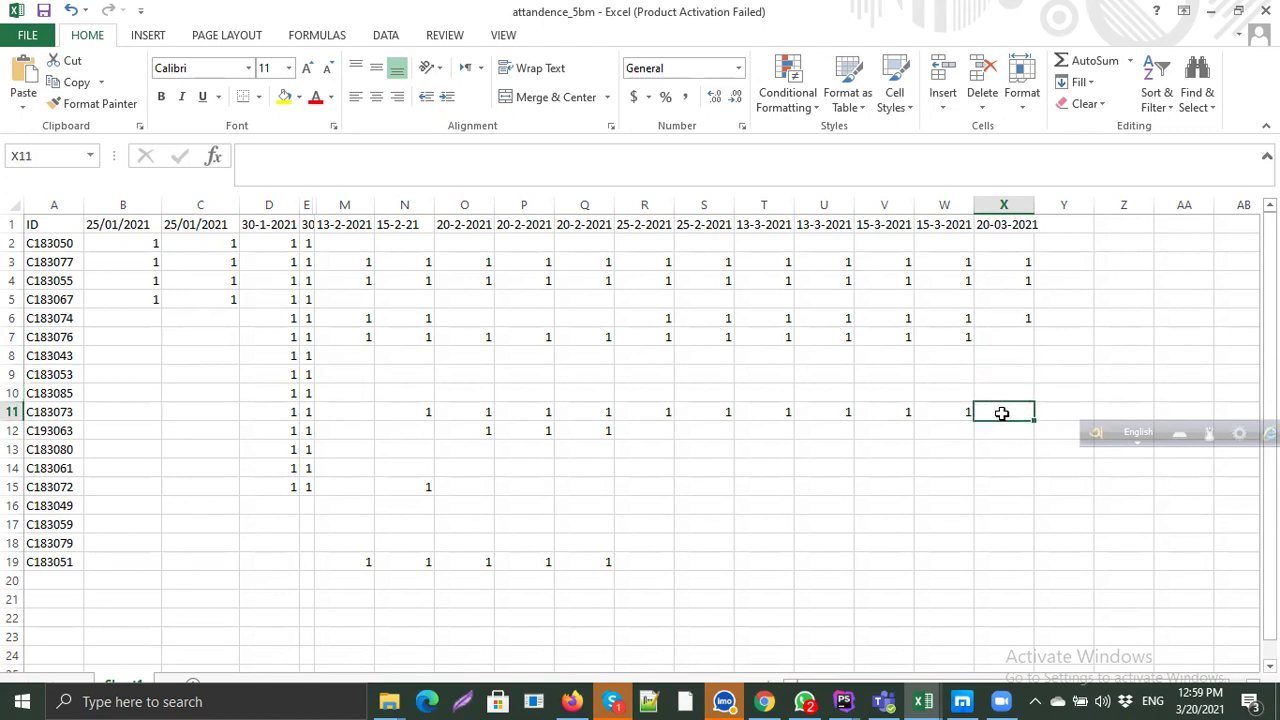
{"action": "type", "text": "1"}
{"action": "left_click", "coordinate": [1005, 433]}
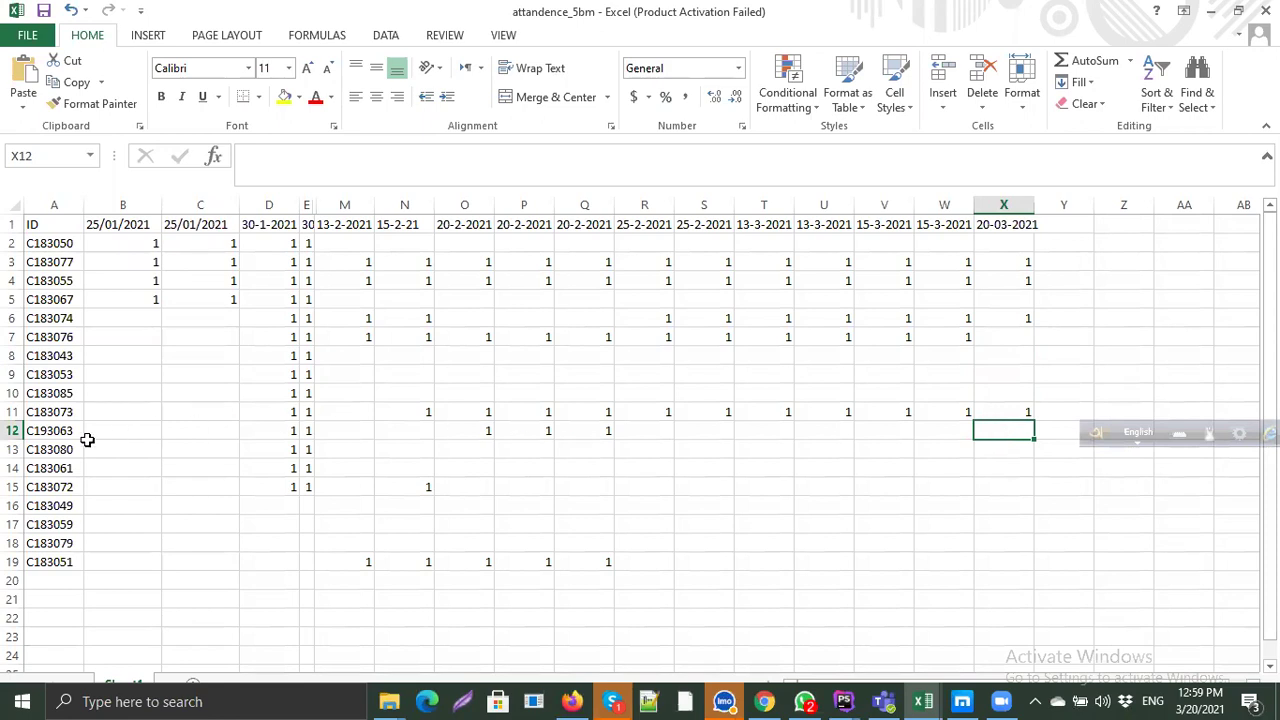
{"action": "left_click", "coordinate": [52, 436]}
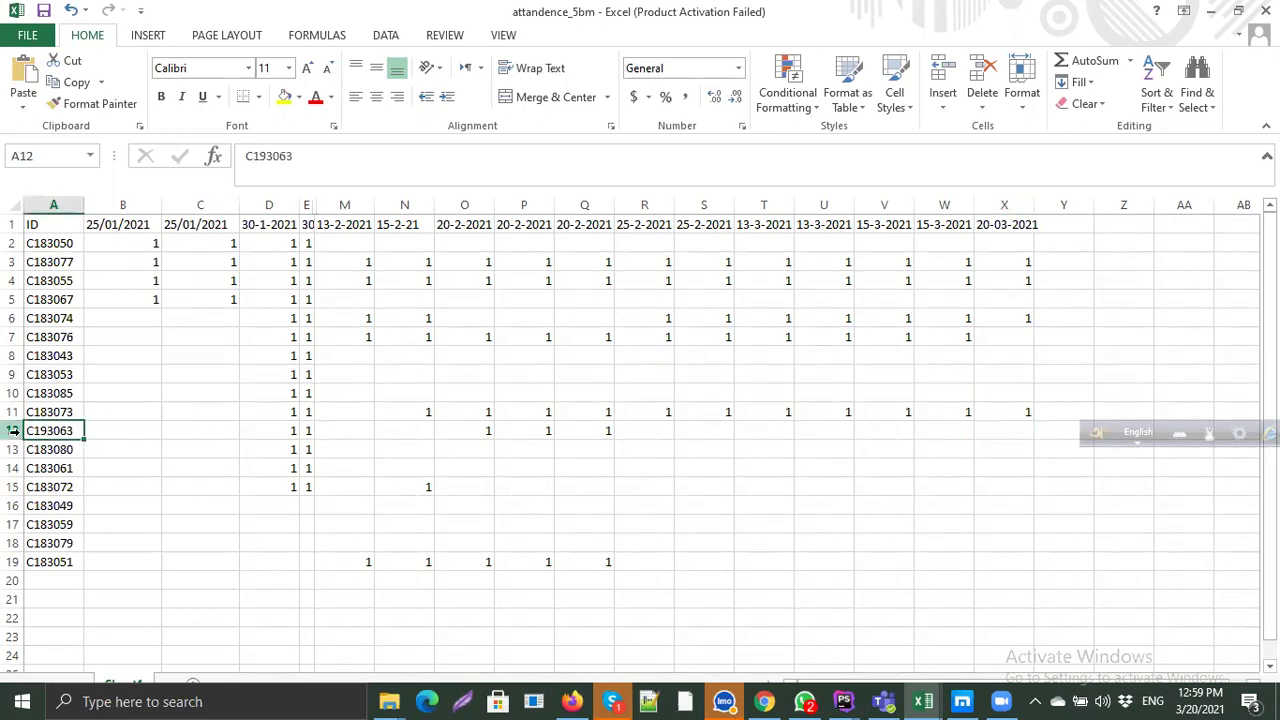
{"action": "left_click", "coordinate": [13, 430]}
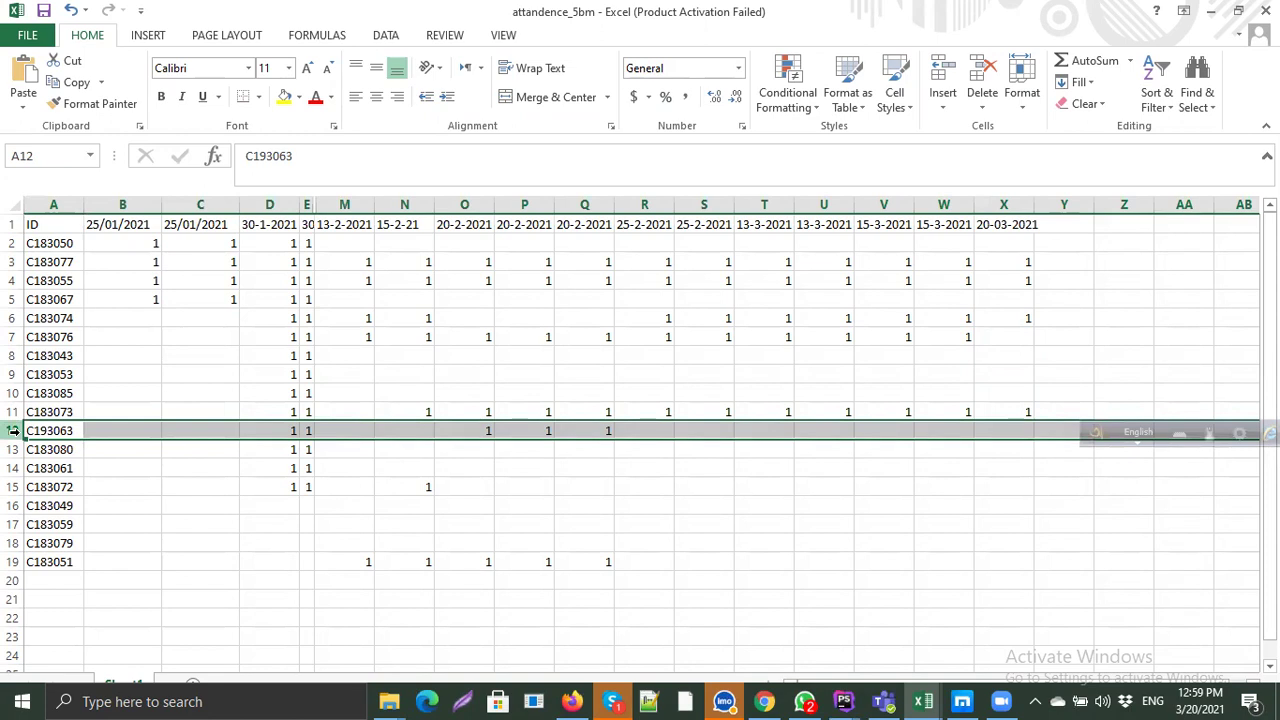
{"action": "key", "text": "Down"}
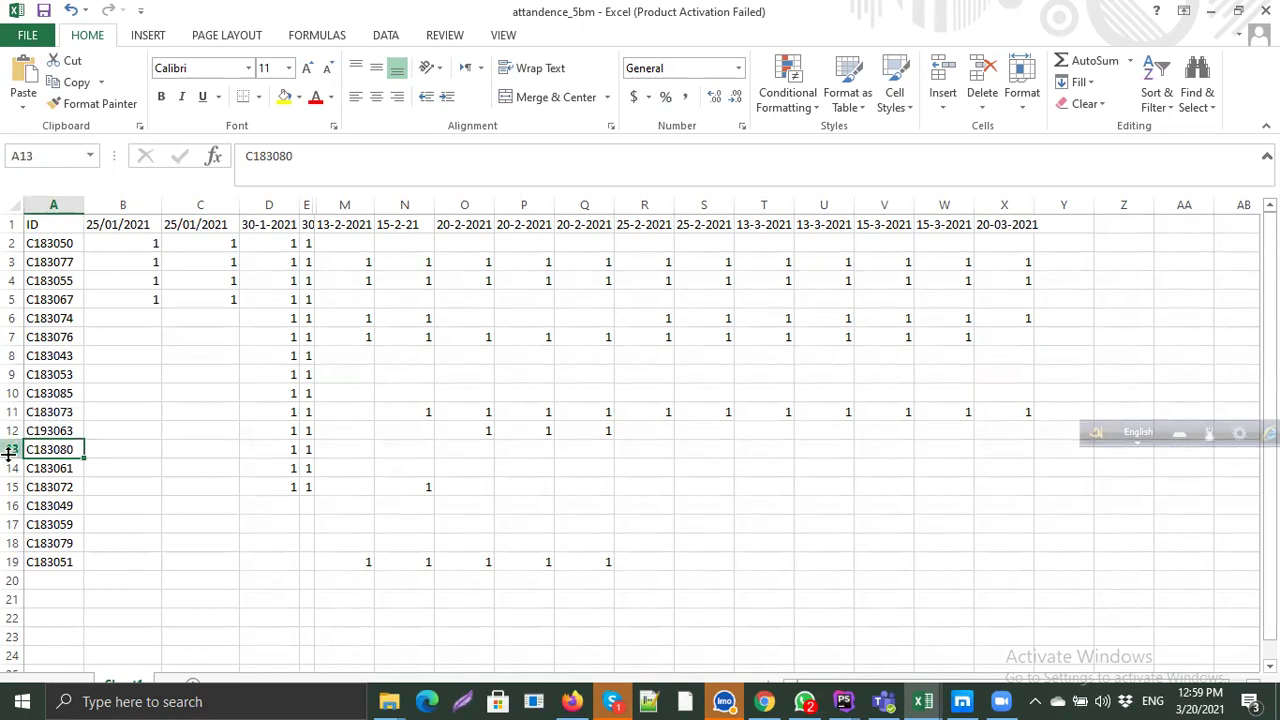
{"action": "left_click", "coordinate": [11, 450]}
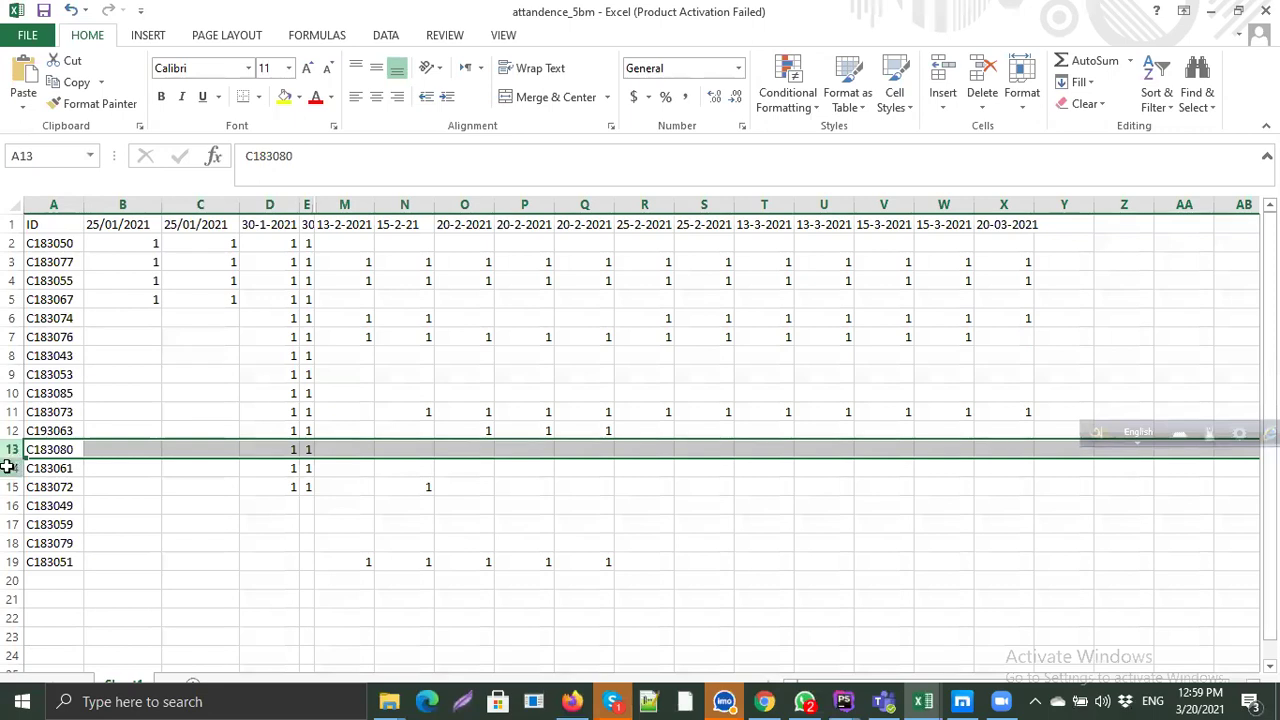
{"action": "left_click", "coordinate": [13, 468]}
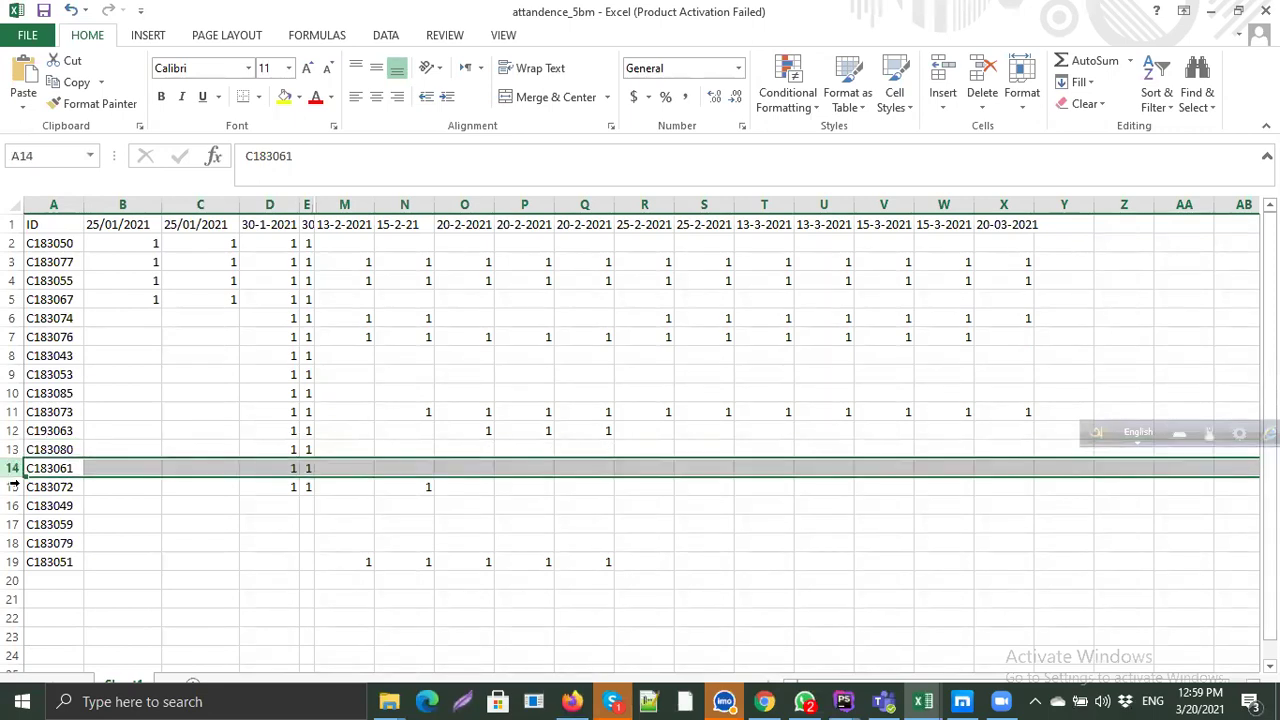
{"action": "left_click", "coordinate": [13, 487]}
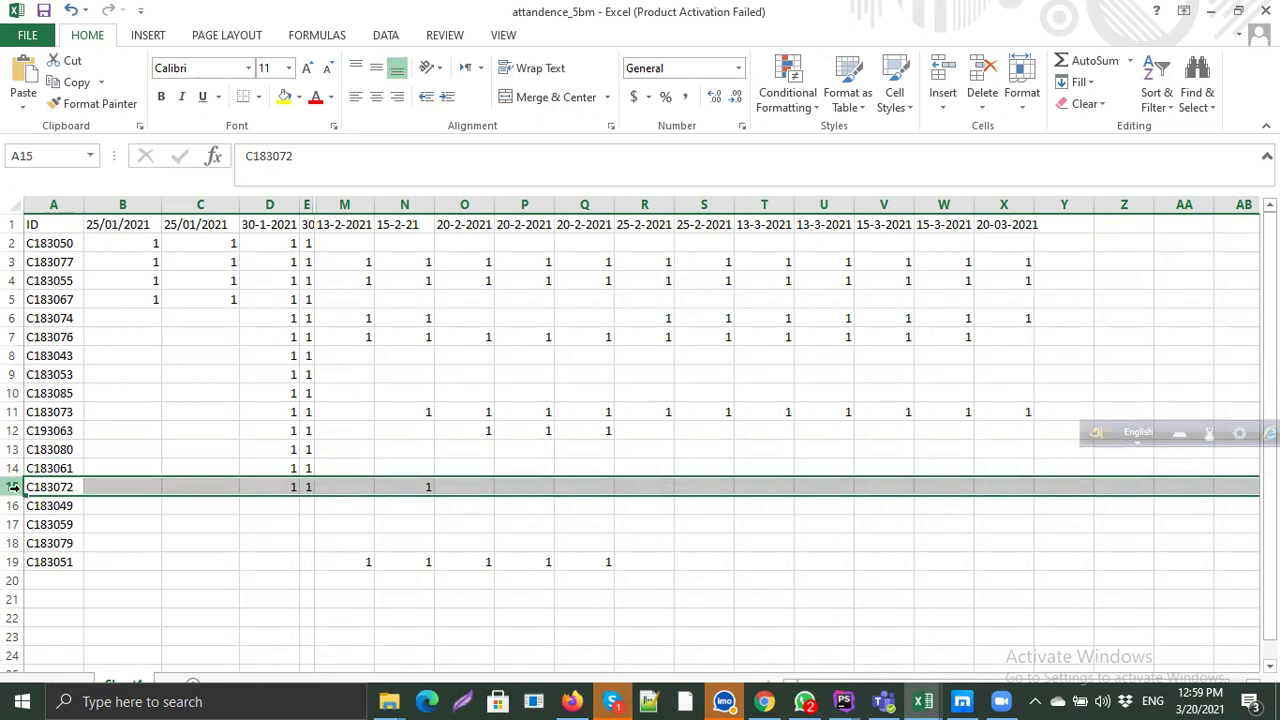
{"action": "left_click", "coordinate": [14, 508]}
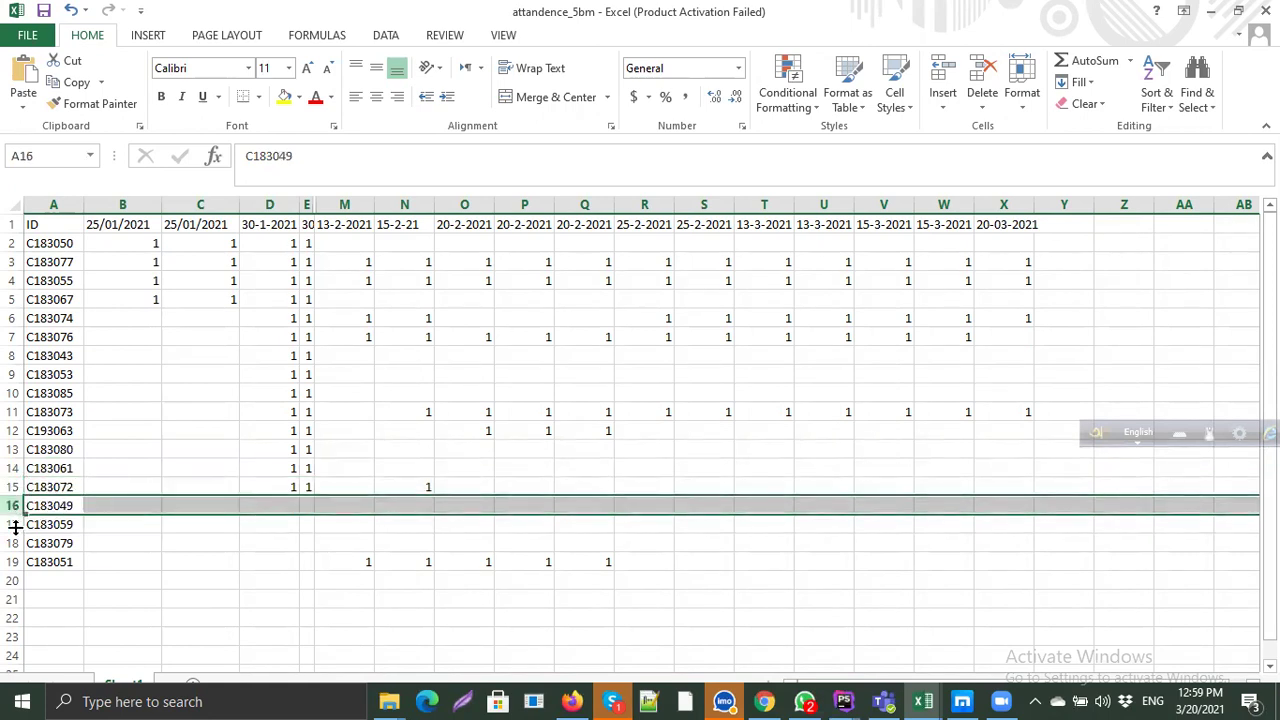
{"action": "left_click", "coordinate": [14, 526]}
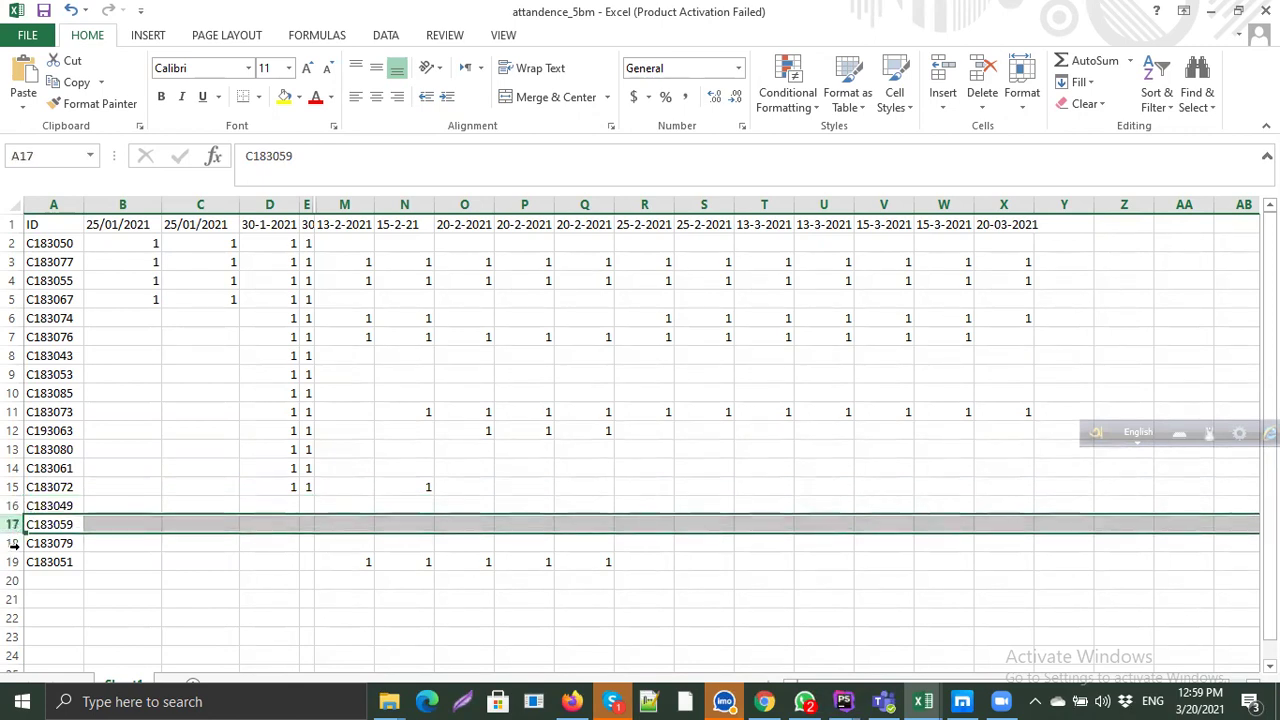
{"action": "left_click", "coordinate": [13, 544]}
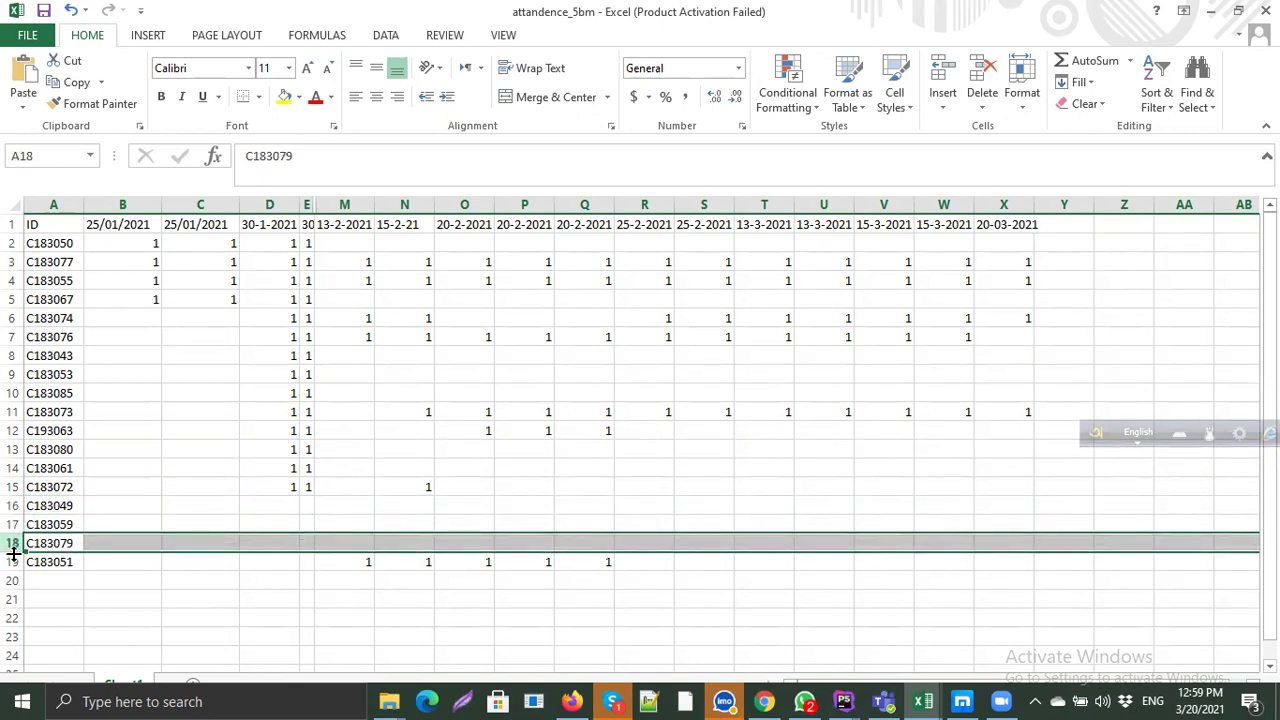
{"action": "left_click", "coordinate": [13, 562]}
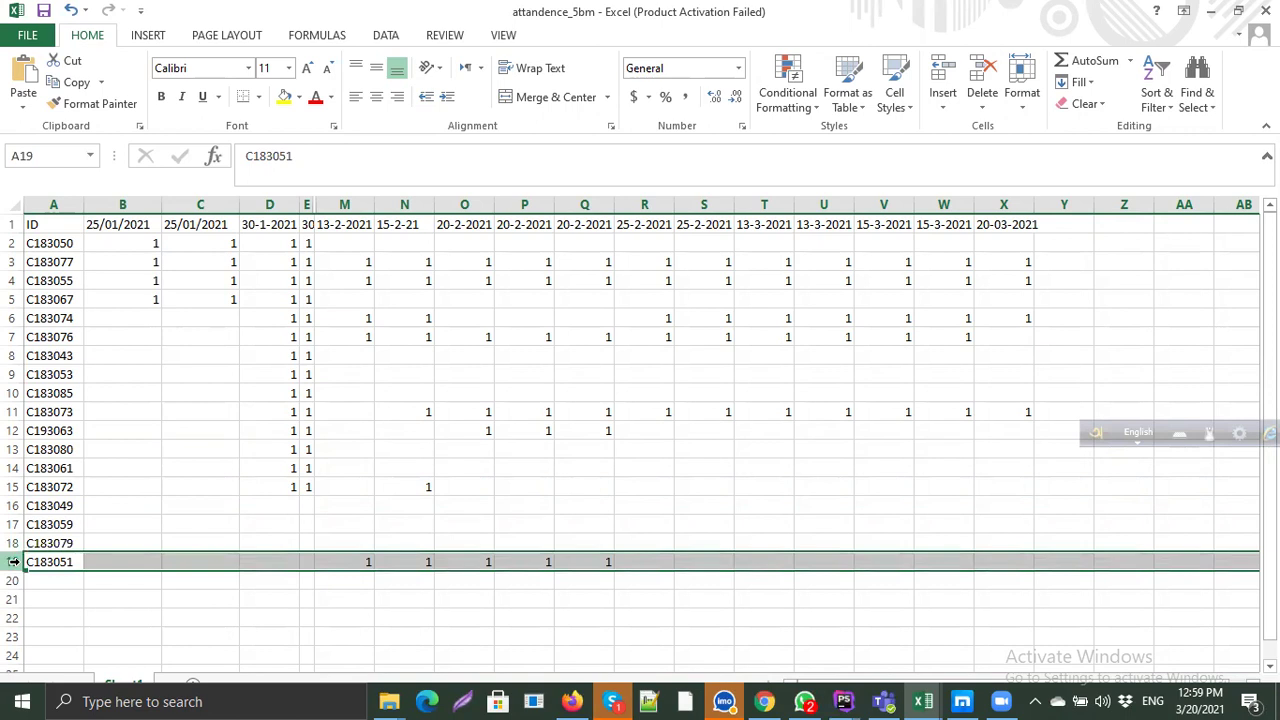
{"action": "left_click", "coordinate": [1002, 560]}
{"action": "type", "text": "1"}
{"action": "left_click", "coordinate": [1108, 551]}
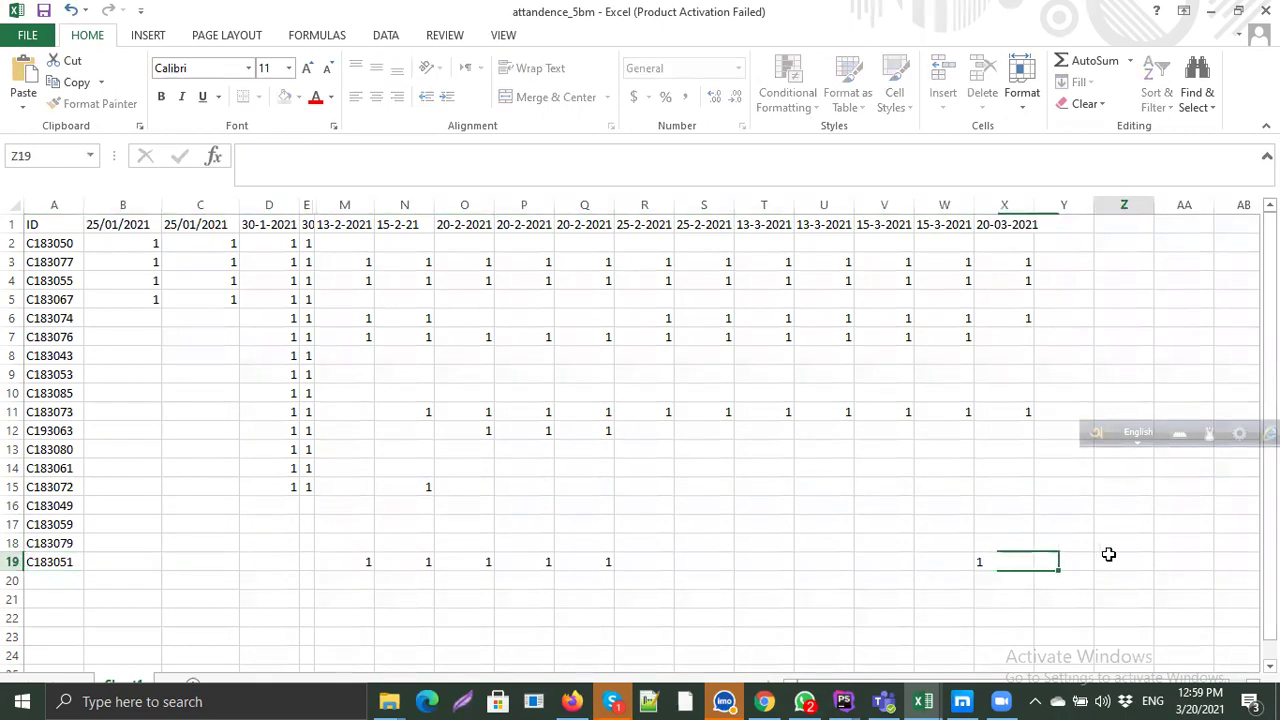
Step: Copy the whole 20-03-2021 column X and paste it into column Y
{"action": "left_click", "coordinate": [1006, 204]}
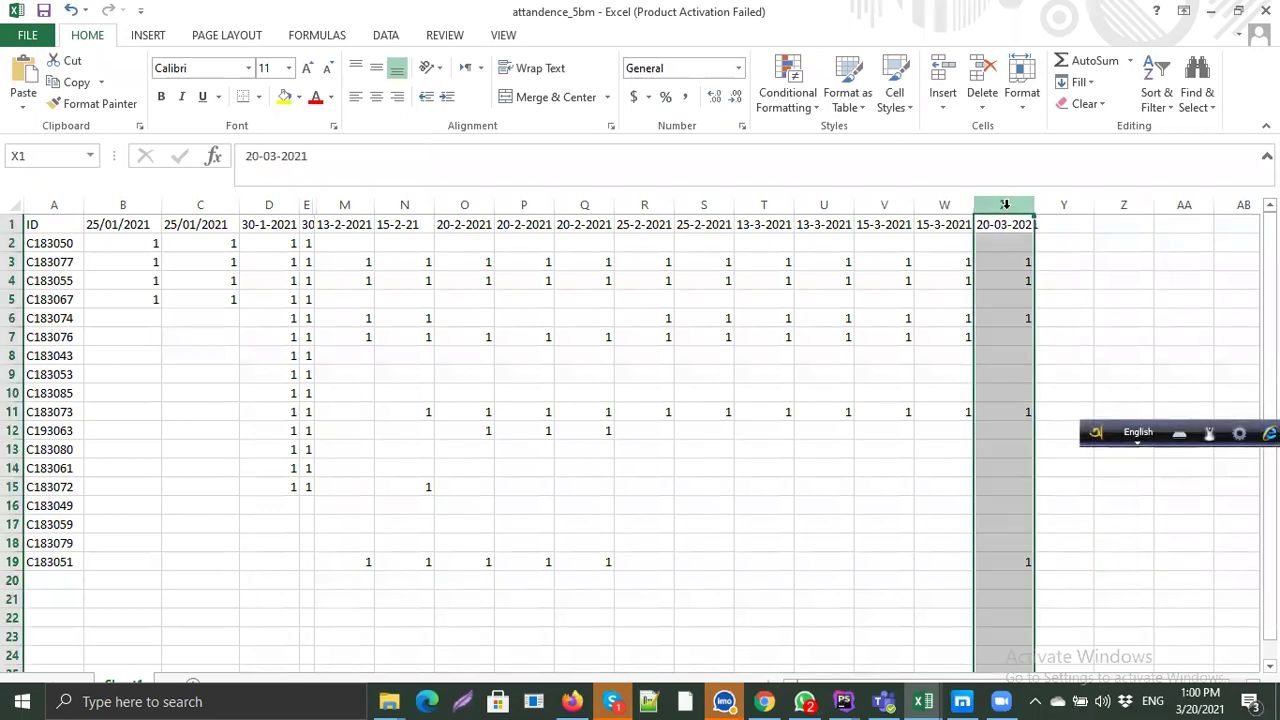
{"action": "key", "text": "ctrl+c"}
{"action": "left_click", "coordinate": [1064, 204]}
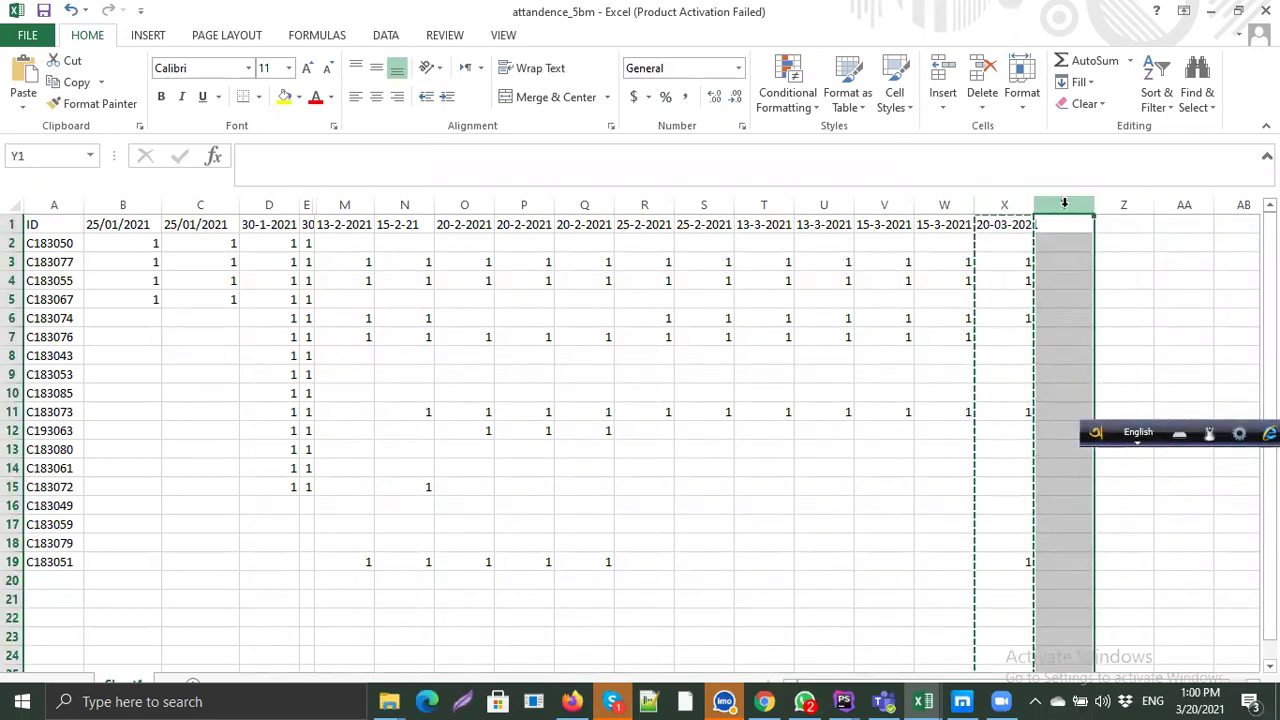
{"action": "key", "text": "ctrl+v"}
{"action": "key", "text": "Escape"}
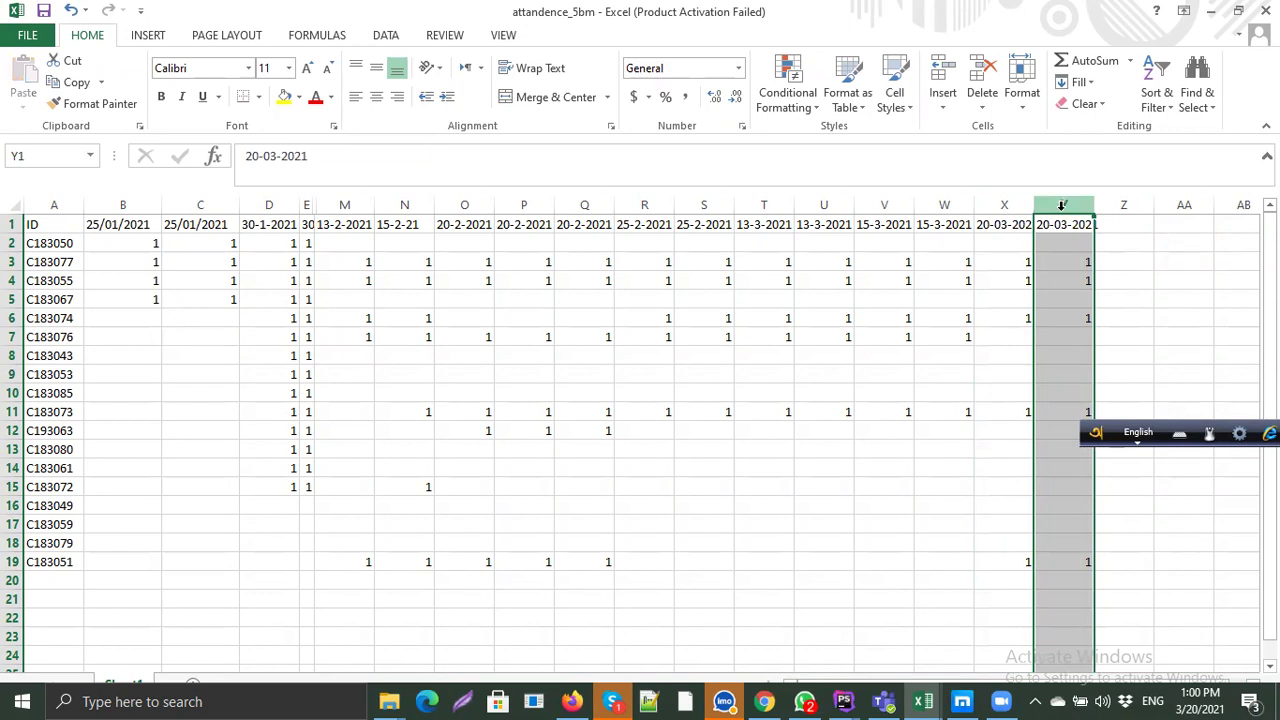